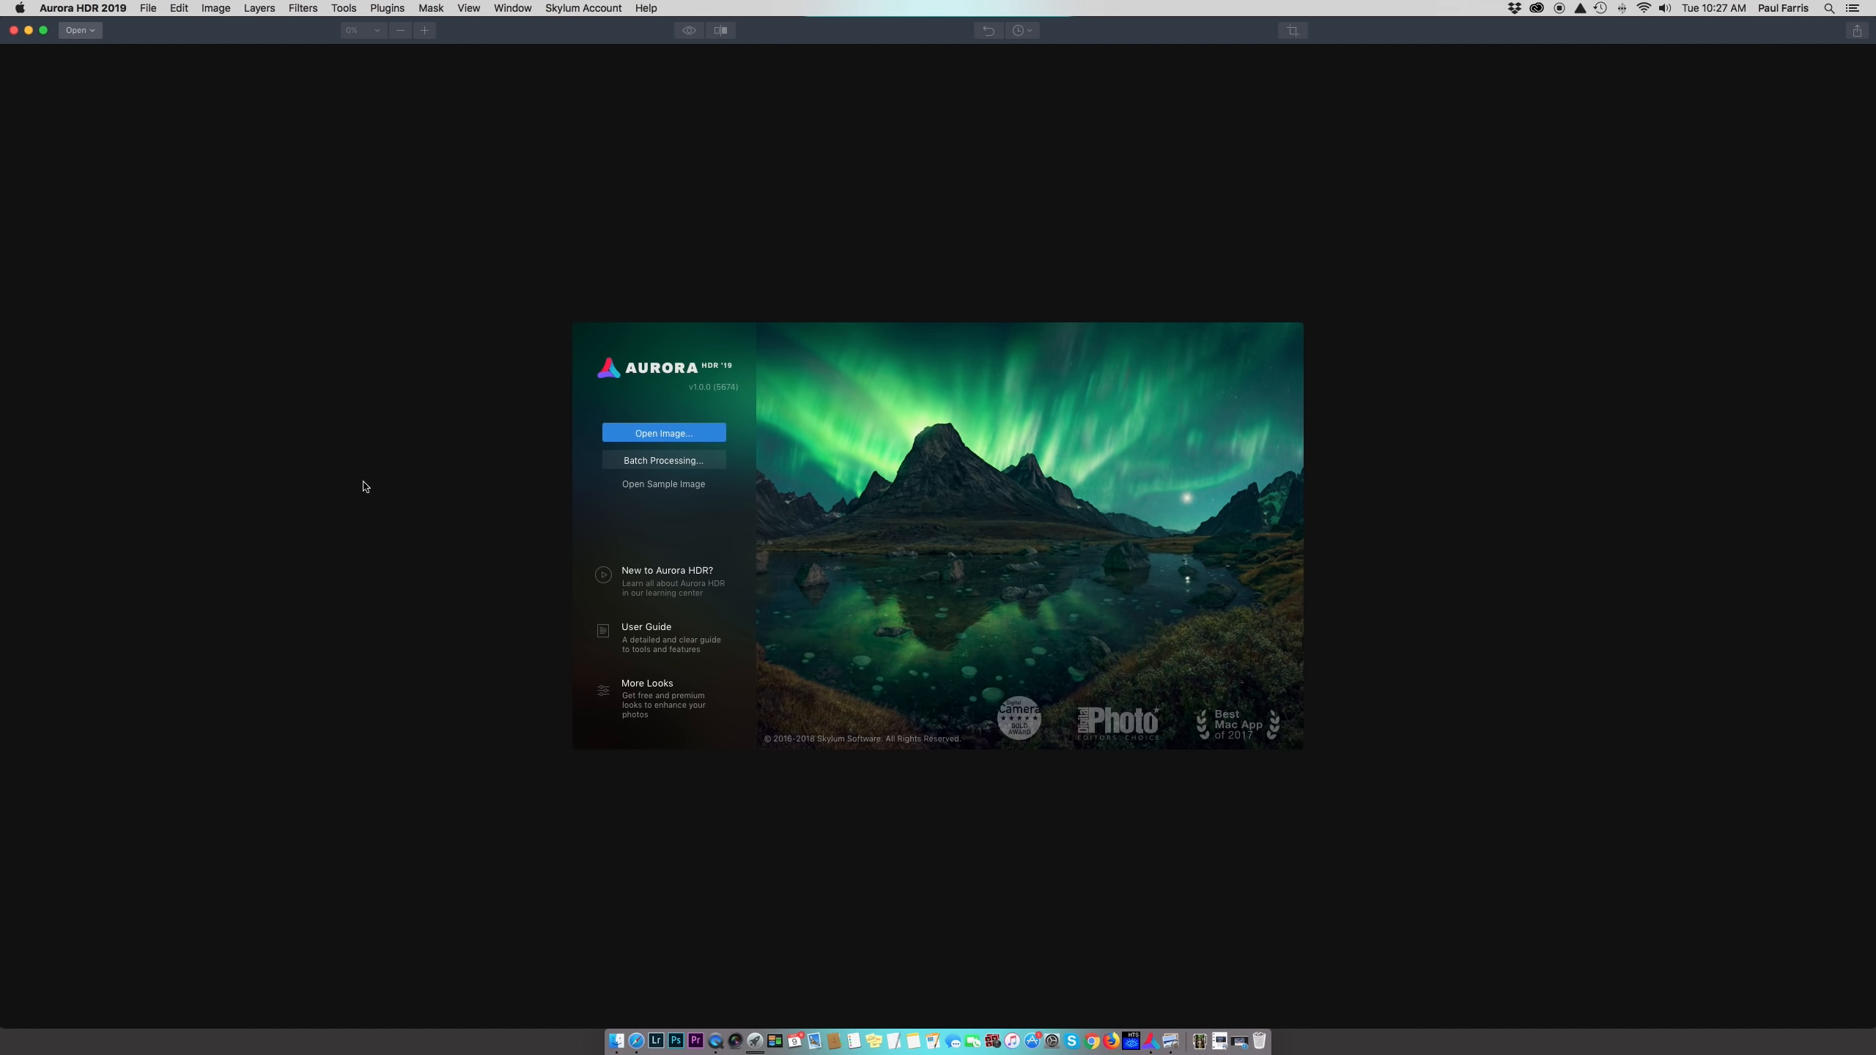
# Open the three bracketed exposures IMG_canon2903–2905.CR2 from the test shots folder
pyautogui.click(669, 435)
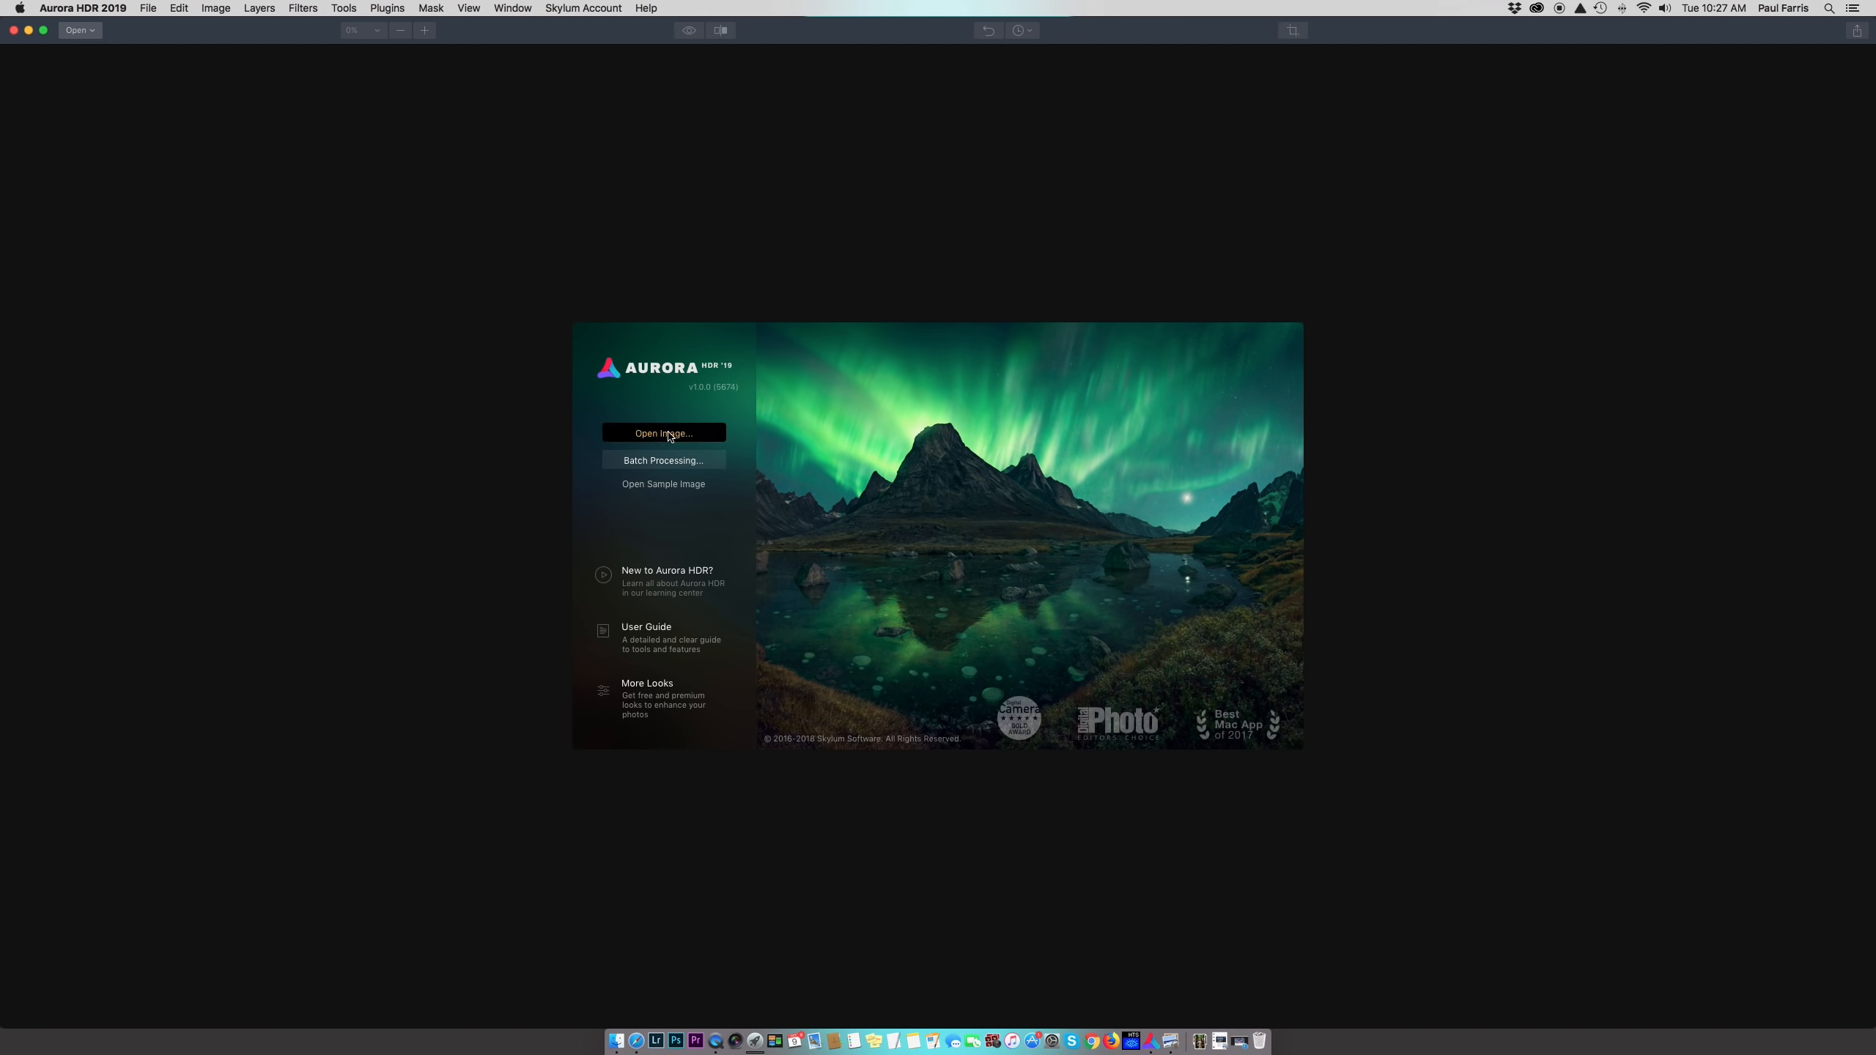
pyautogui.click(849, 238)
pyautogui.keyDown('shift'); pyautogui.click(856, 252); pyautogui.keyUp('shift')
pyautogui.keyDown('shift'); pyautogui.click(862, 266); pyautogui.keyUp('shift')
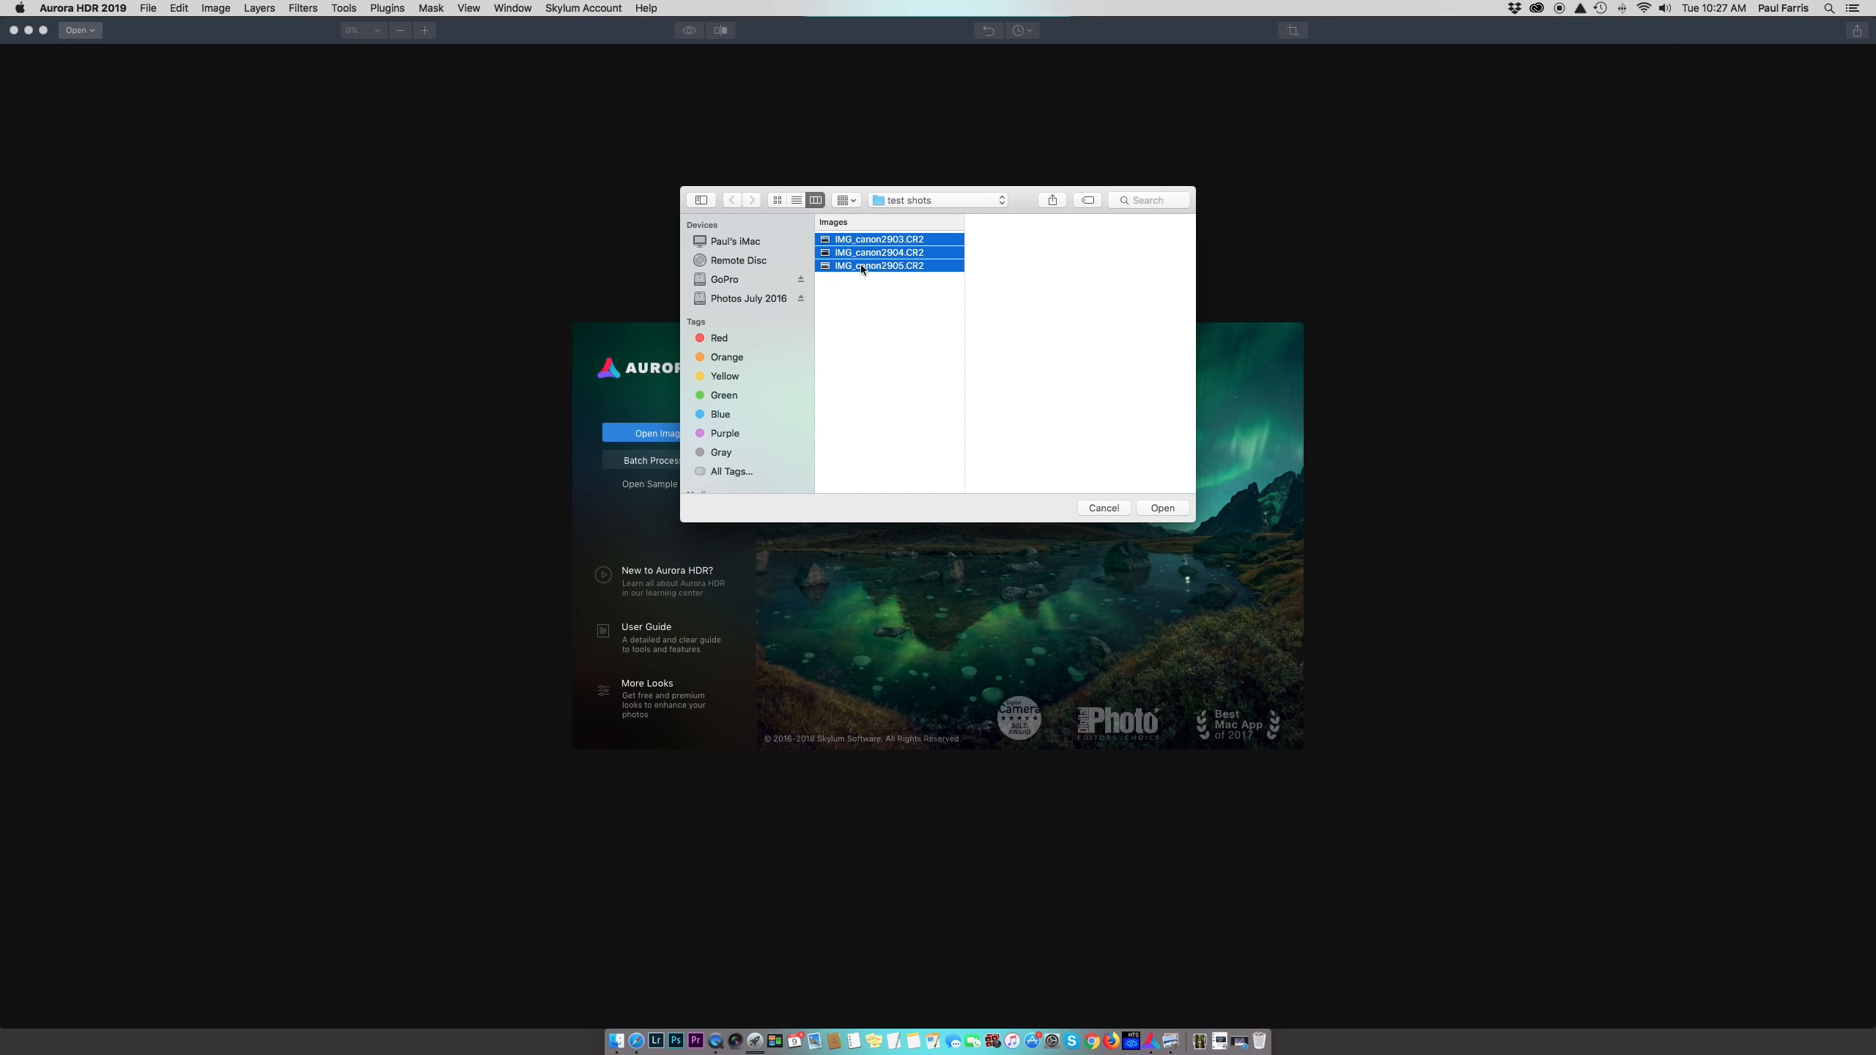
pyautogui.click(1163, 509)
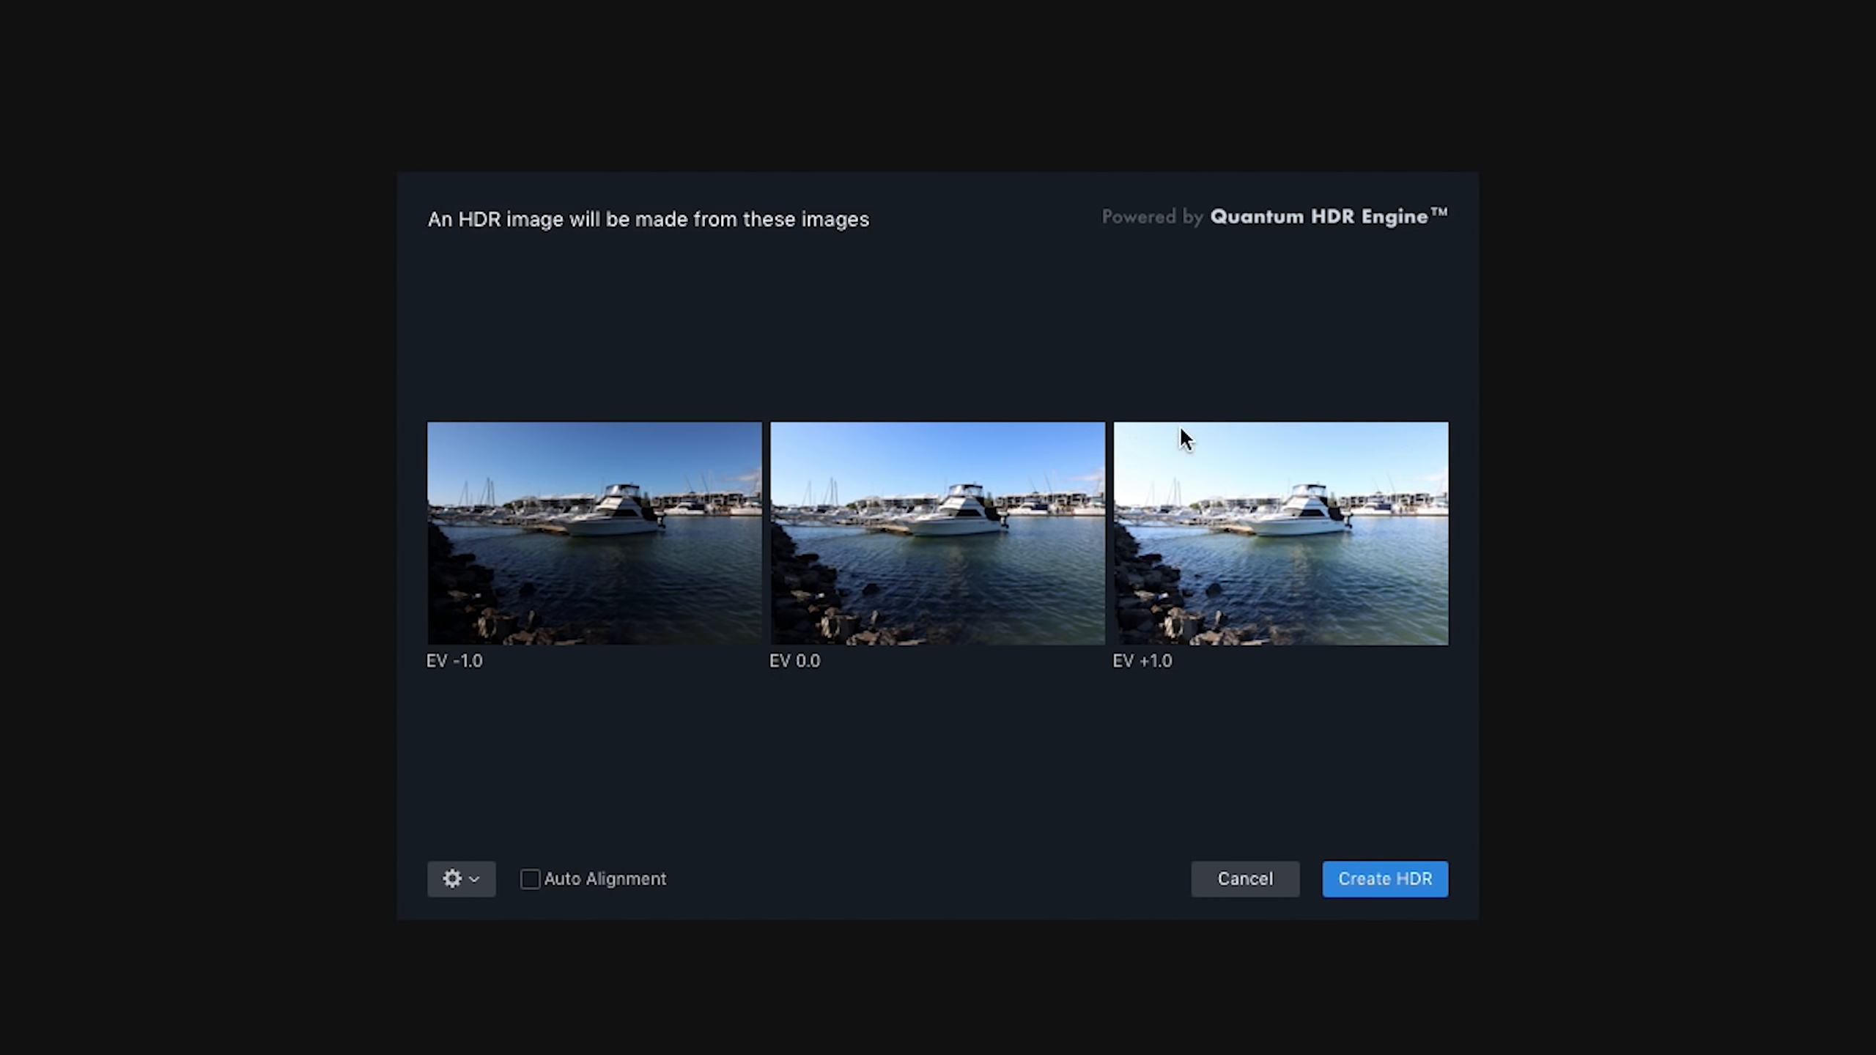
# Create the HDR from the EV -1.0, 0.0 and +1.0 marina exposures
pyautogui.click(1391, 869)
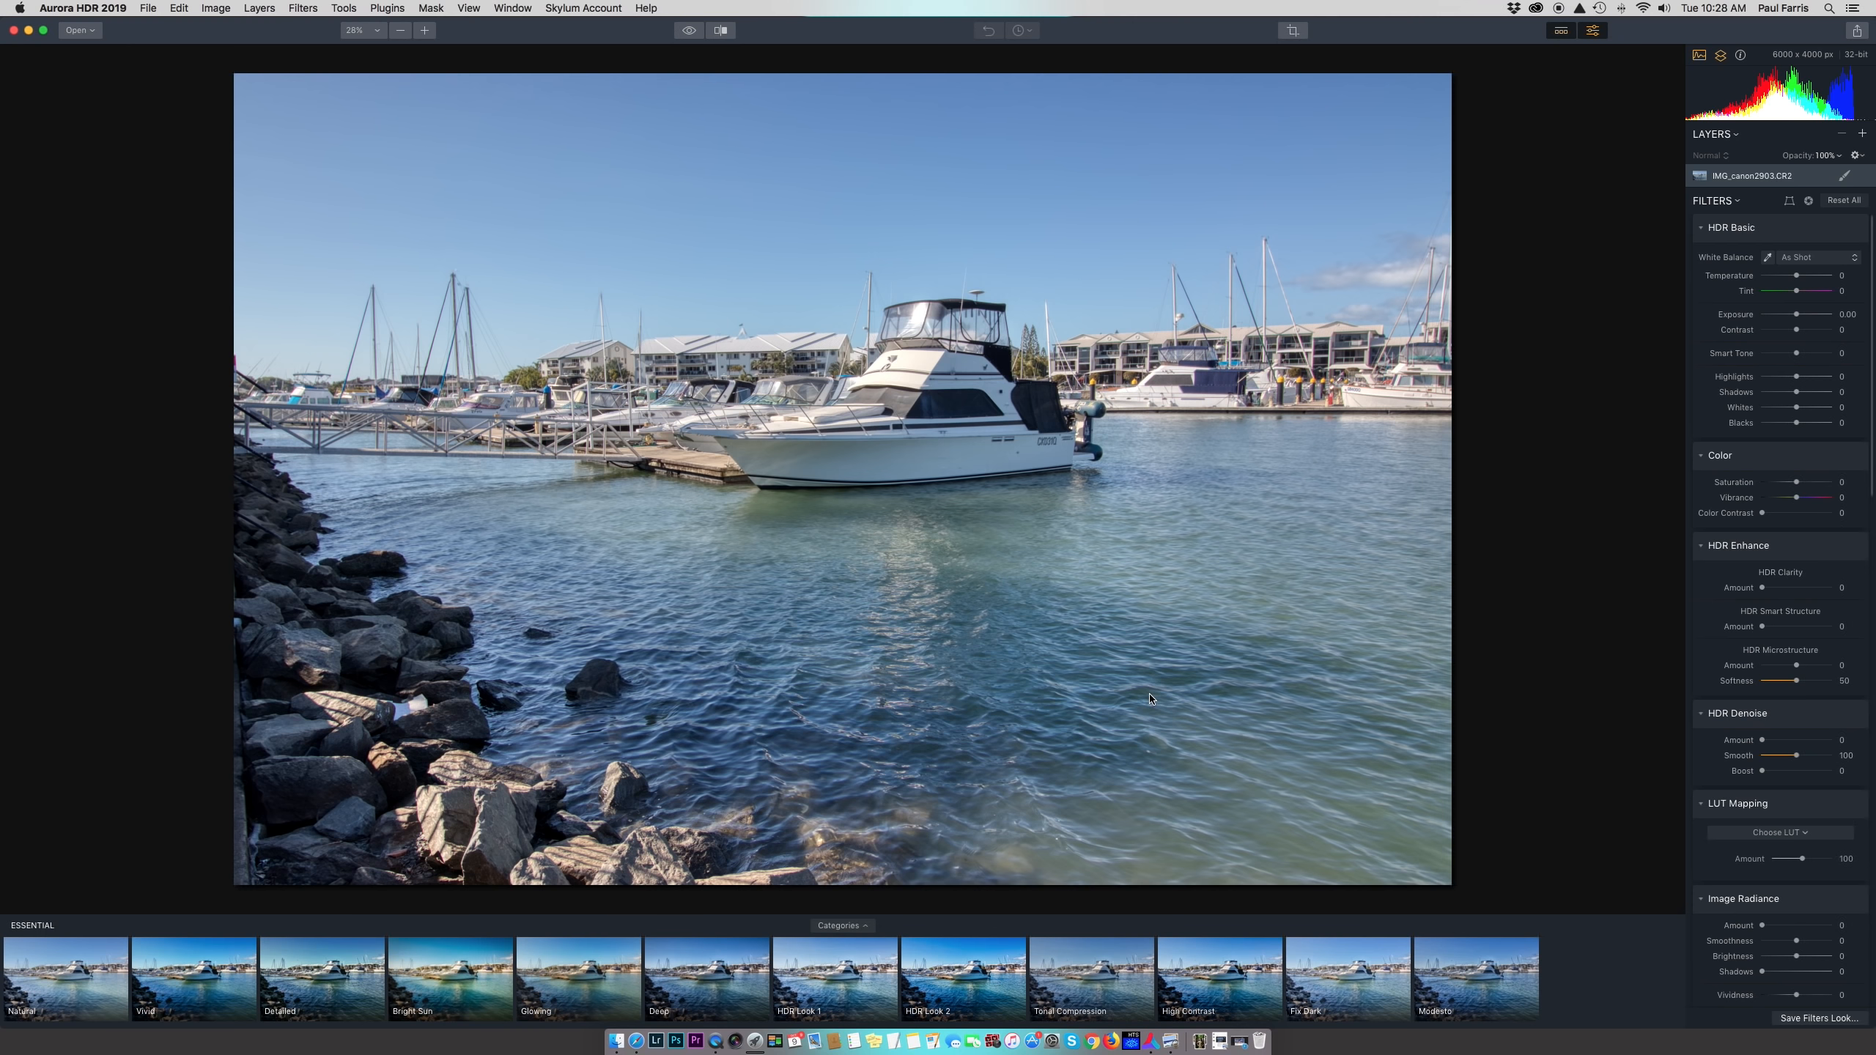
pyautogui.click(690, 31)
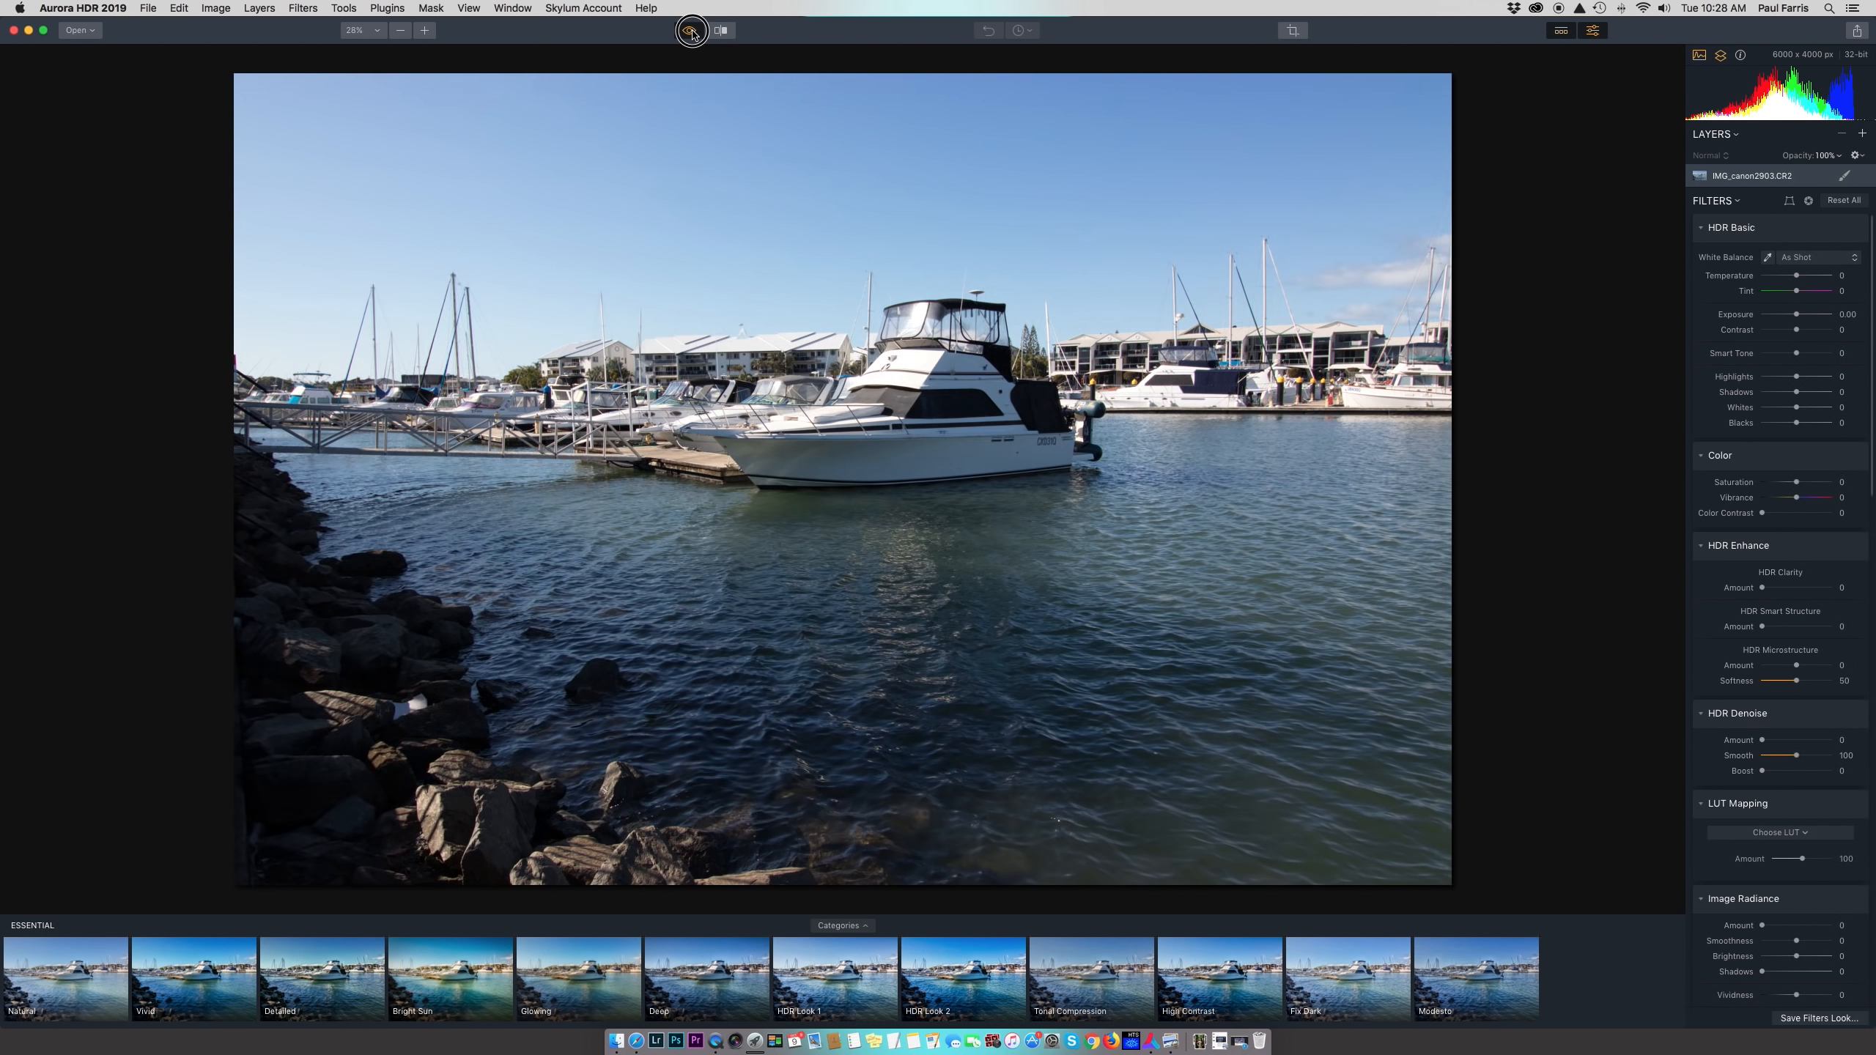
pyautogui.click(691, 32)
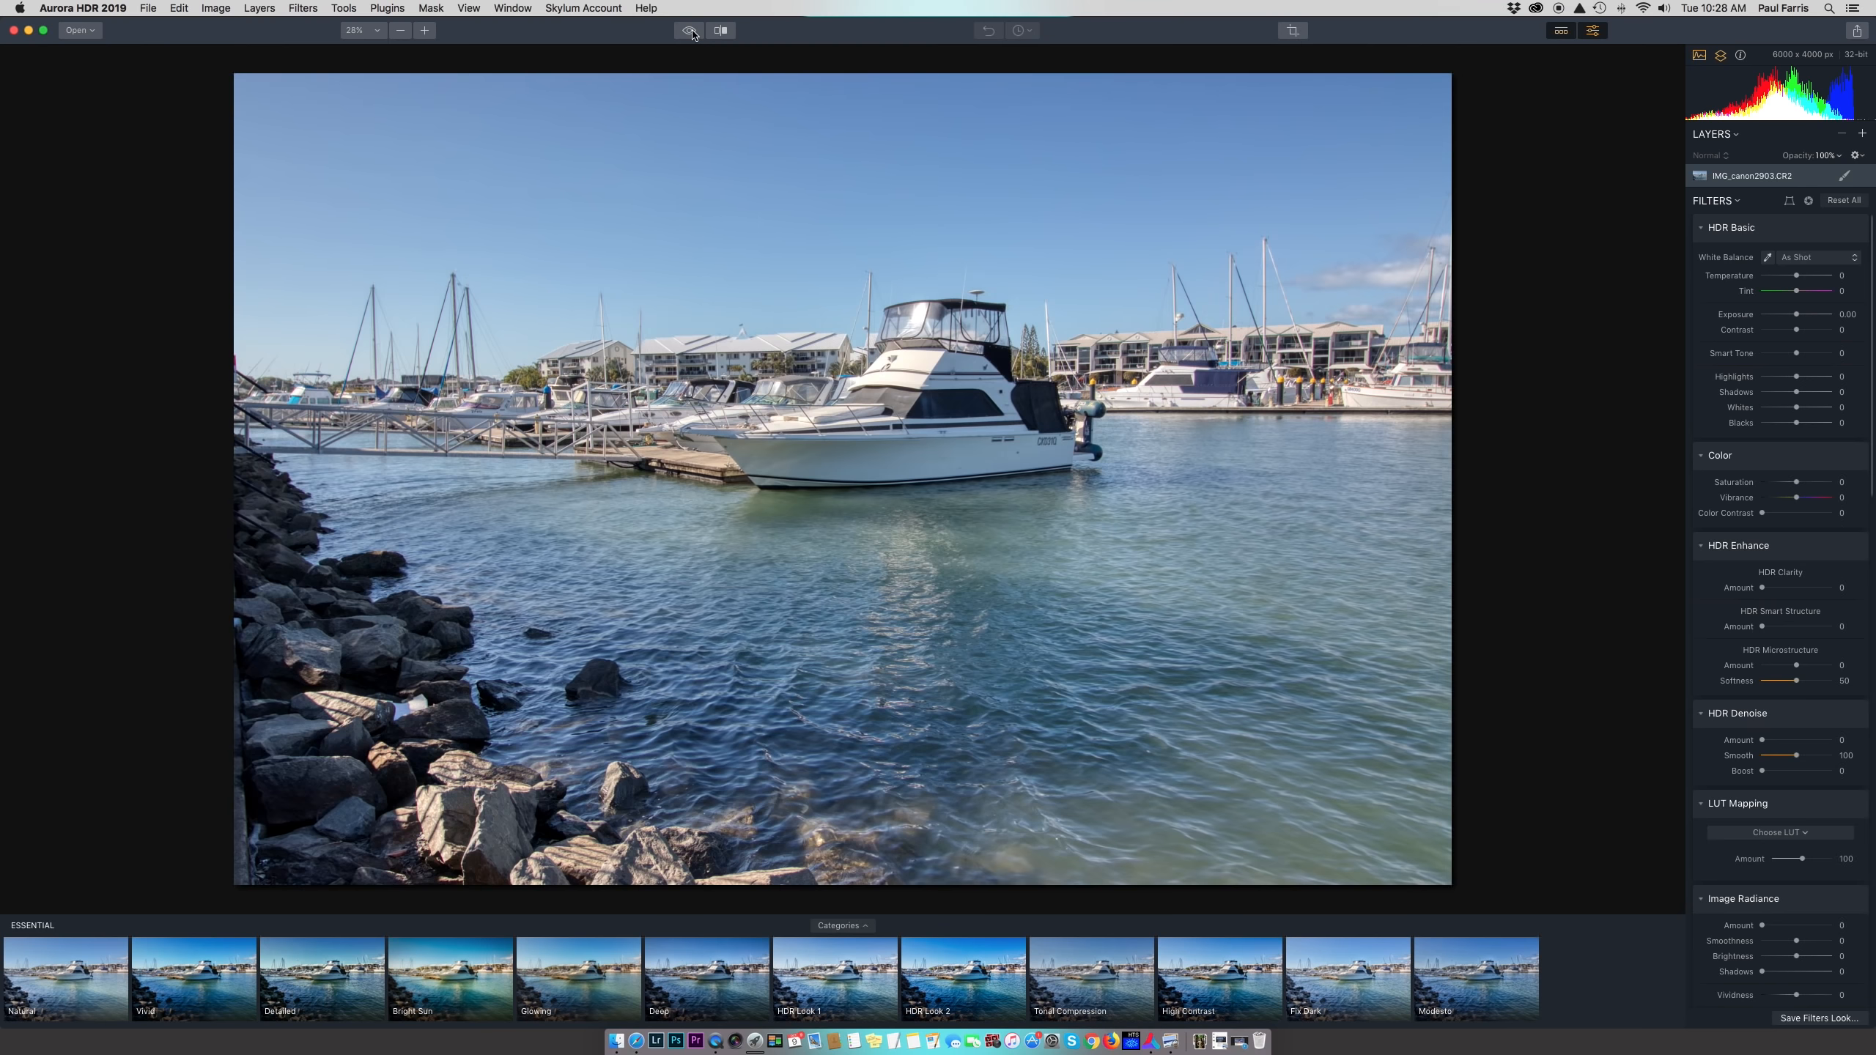
pyautogui.click(692, 33)
pyautogui.click(692, 32)
# Try Vivid, Glowing, Tonal Compression, Fix Dark, Modesto and Detailed, settle on Natural, hide looks
pyautogui.click(188, 988)
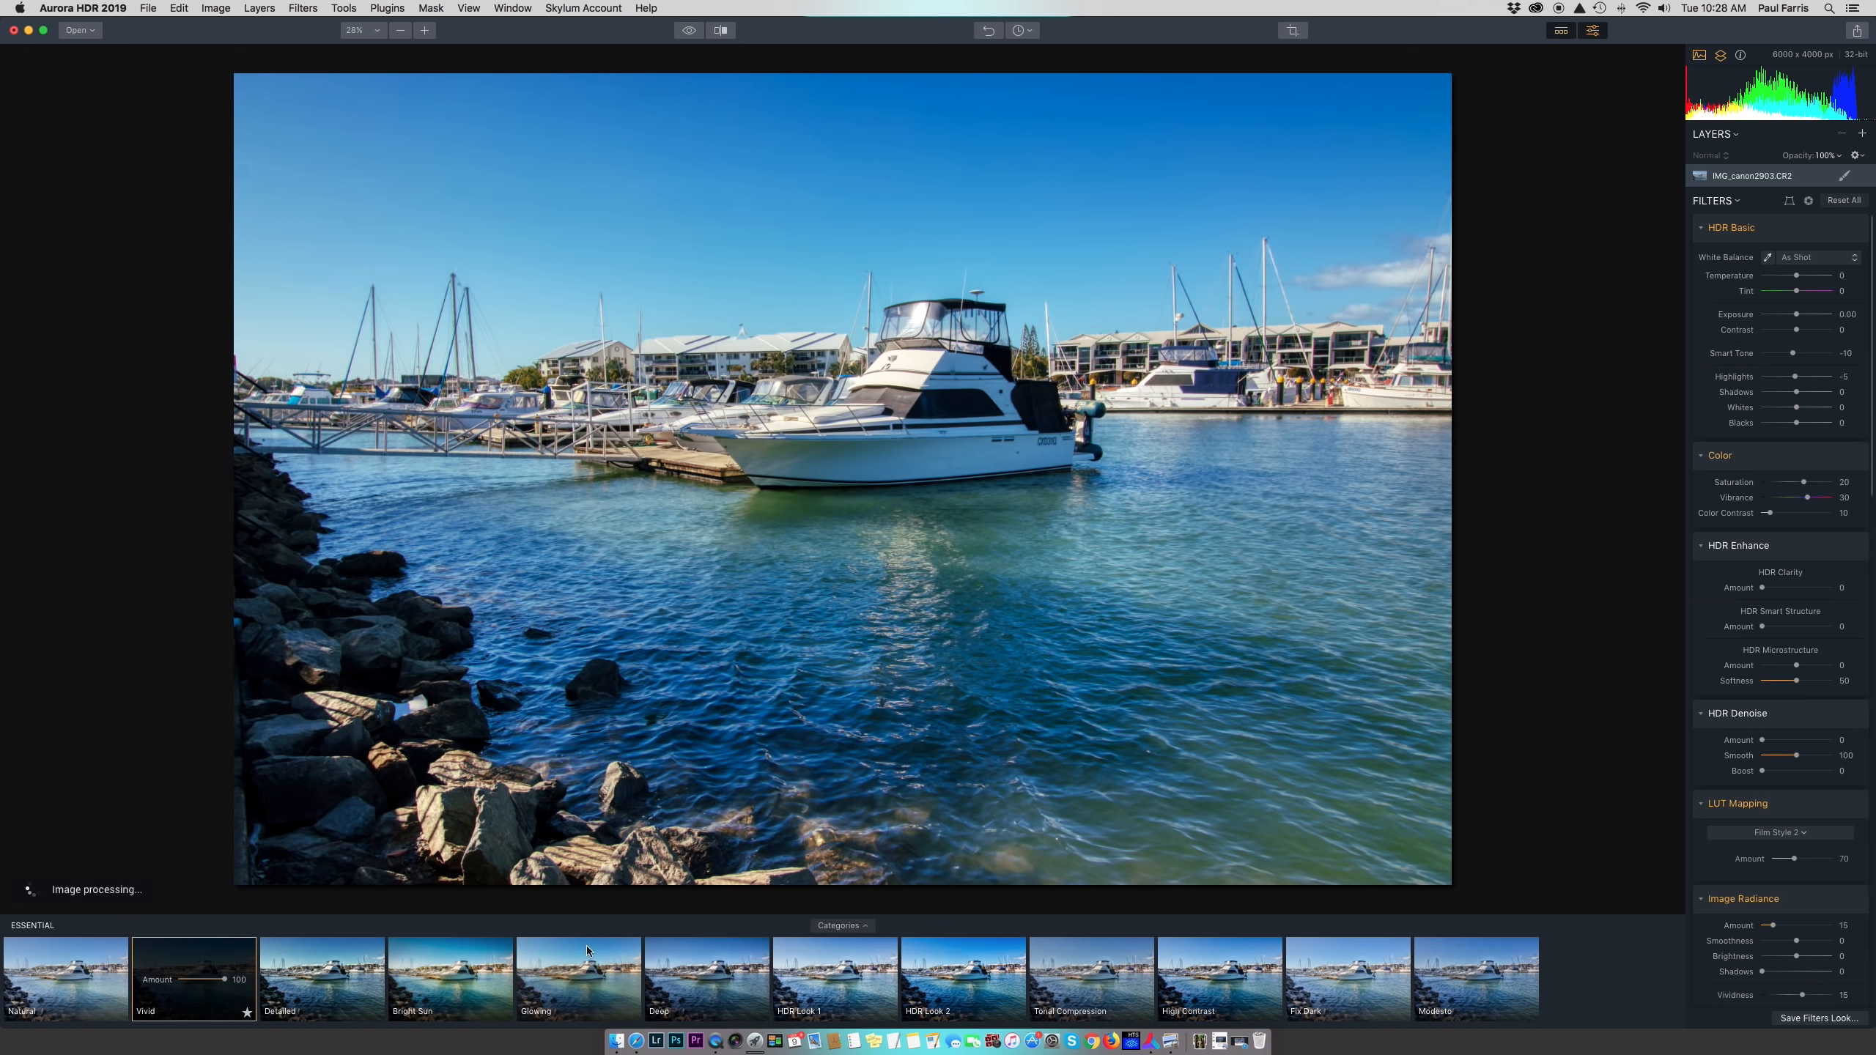
pyautogui.click(577, 970)
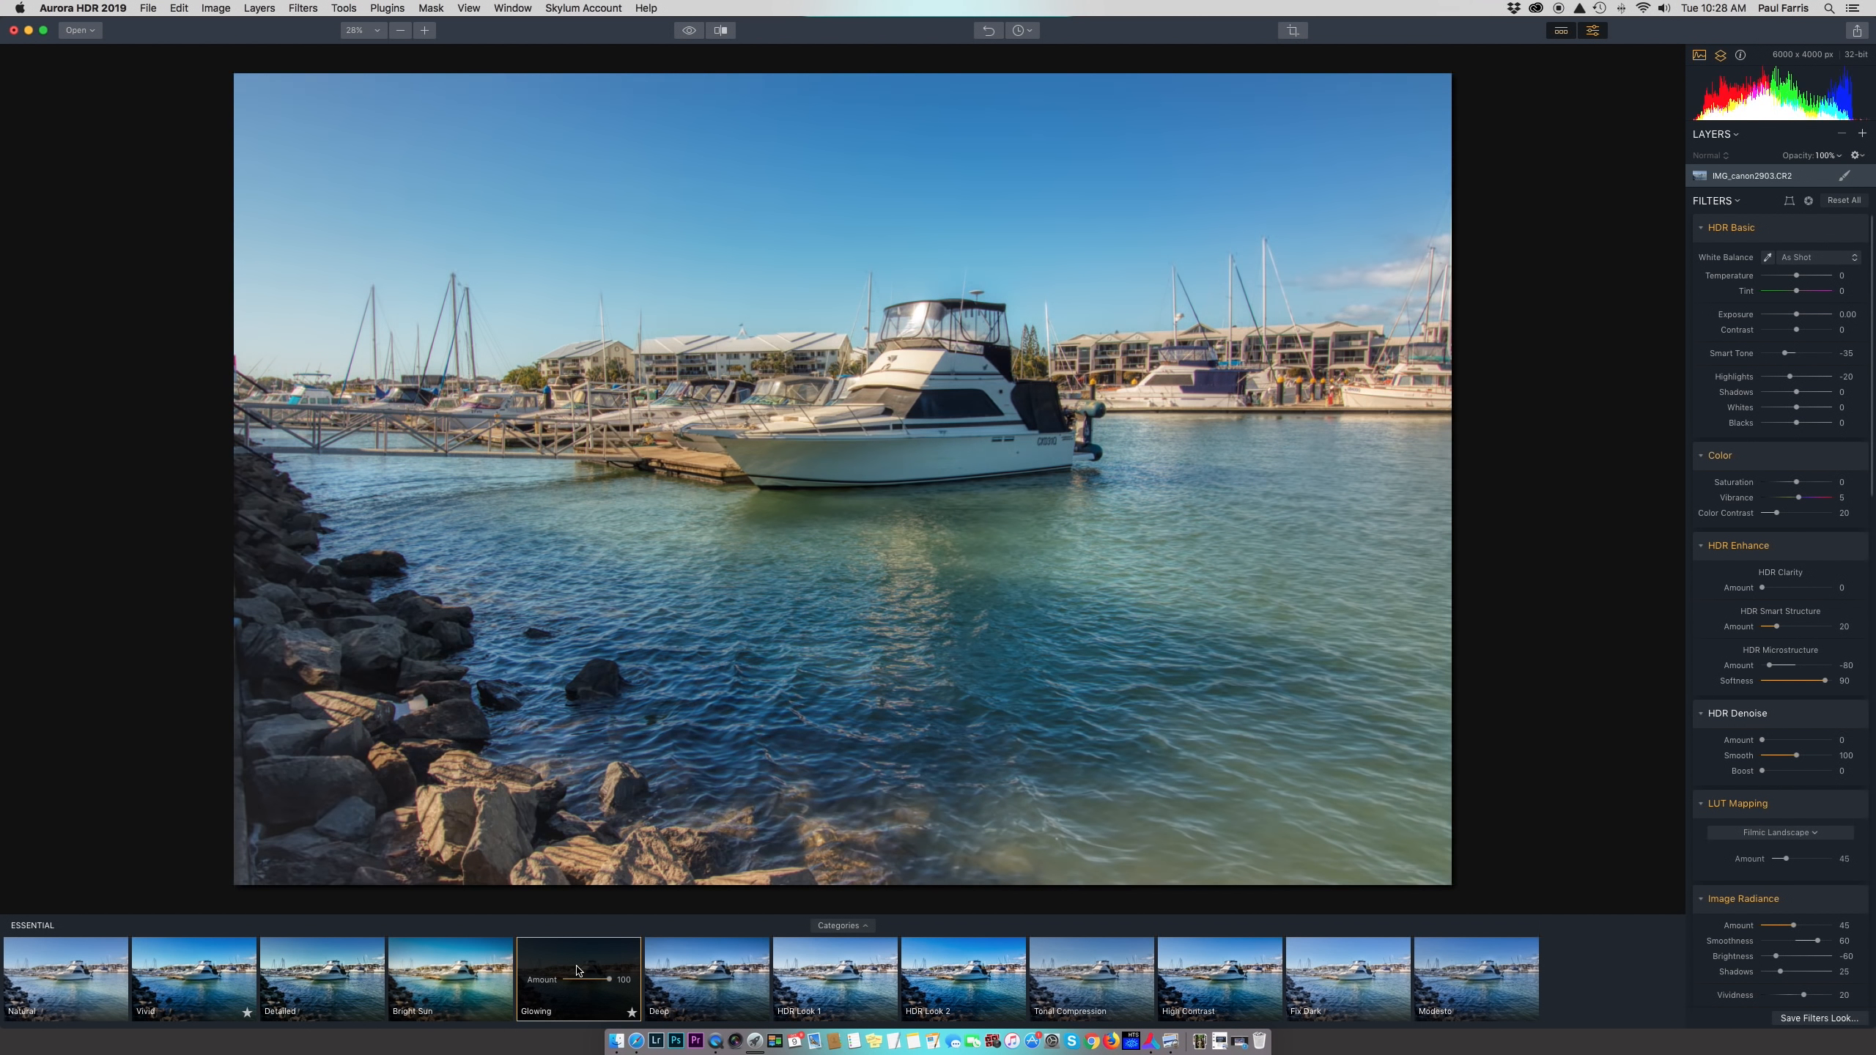
pyautogui.click(1089, 965)
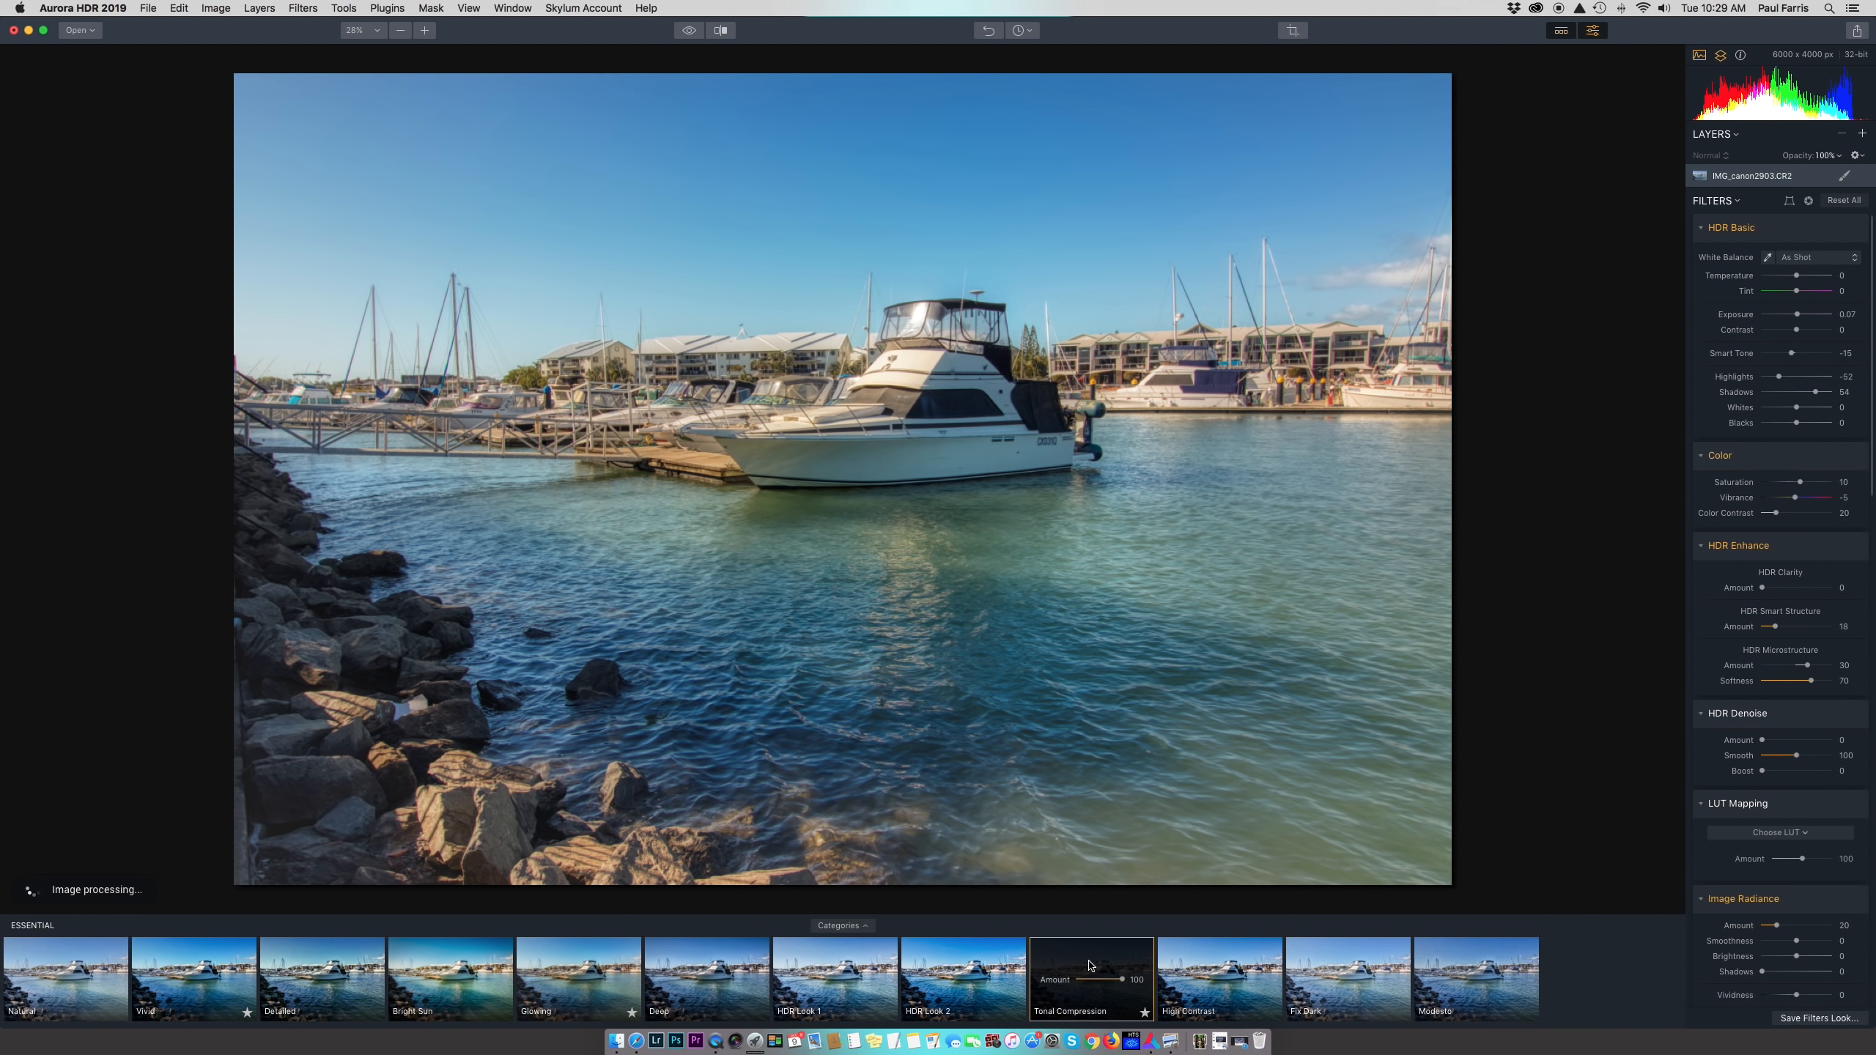
pyautogui.click(1349, 965)
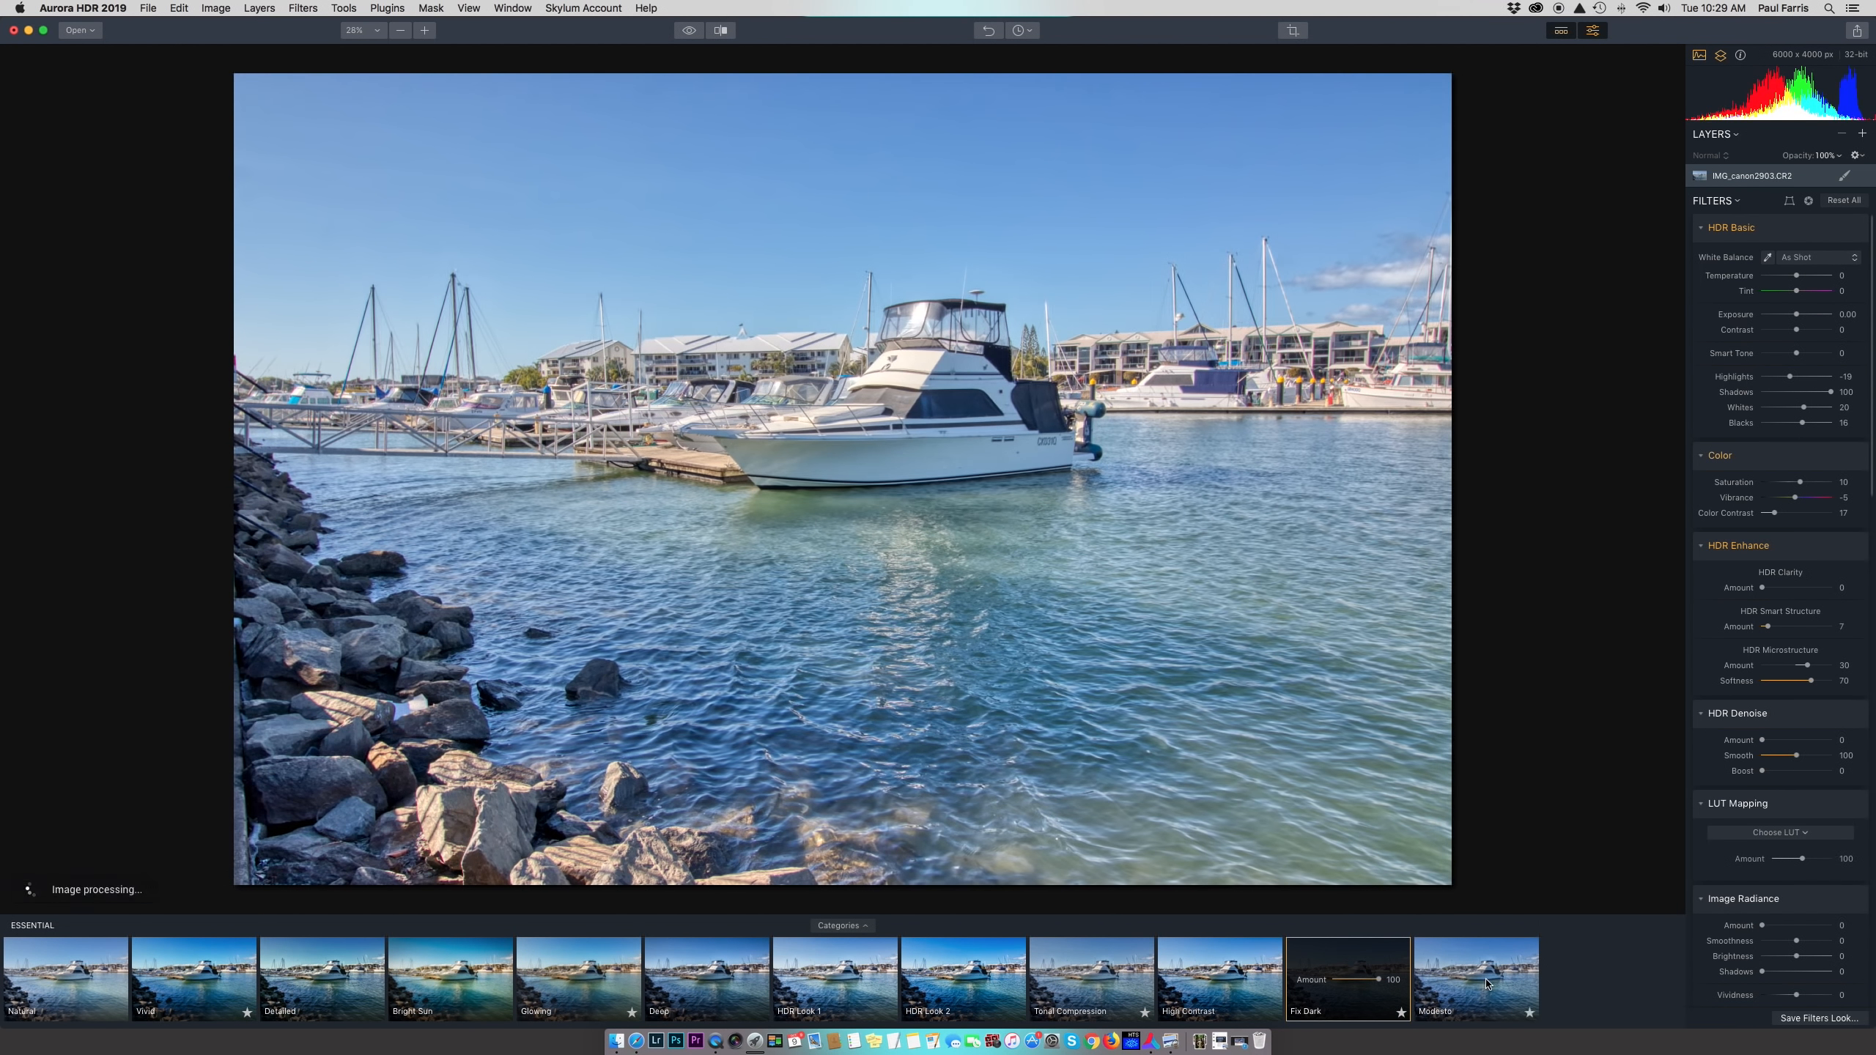
pyautogui.click(1487, 984)
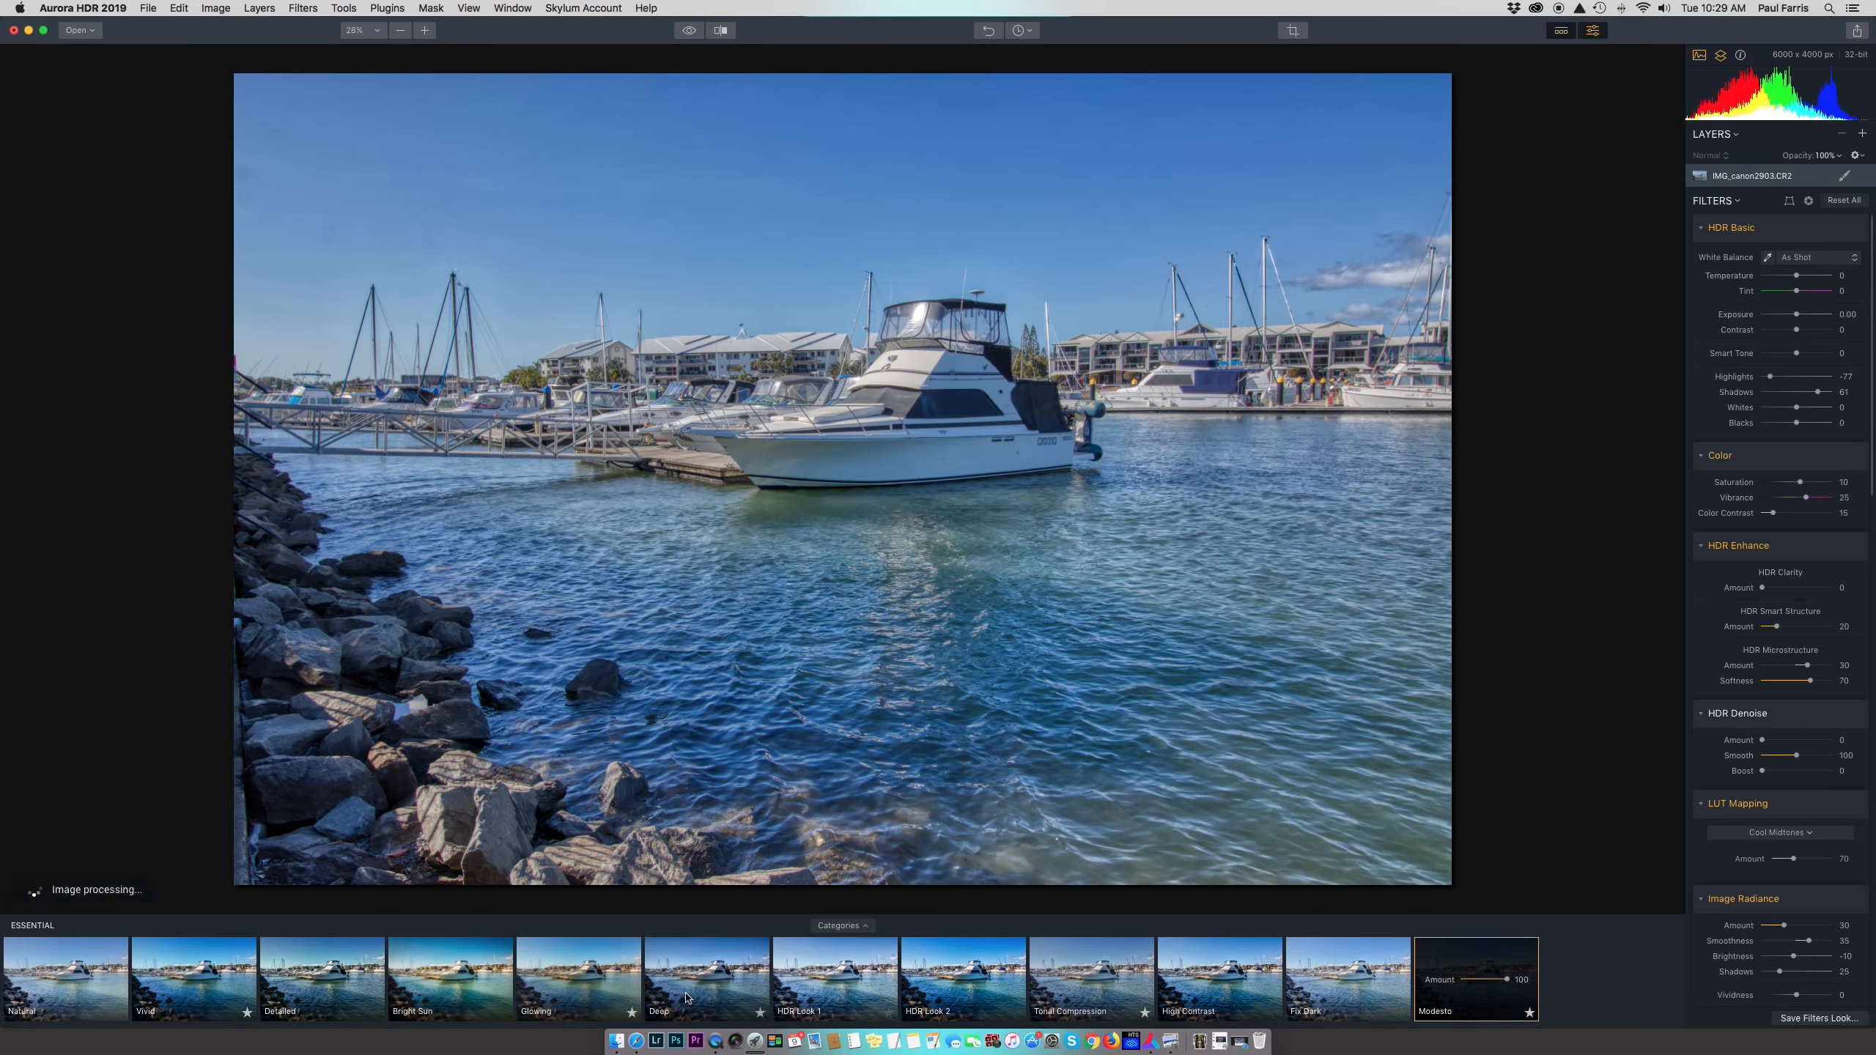
pyautogui.click(360, 1001)
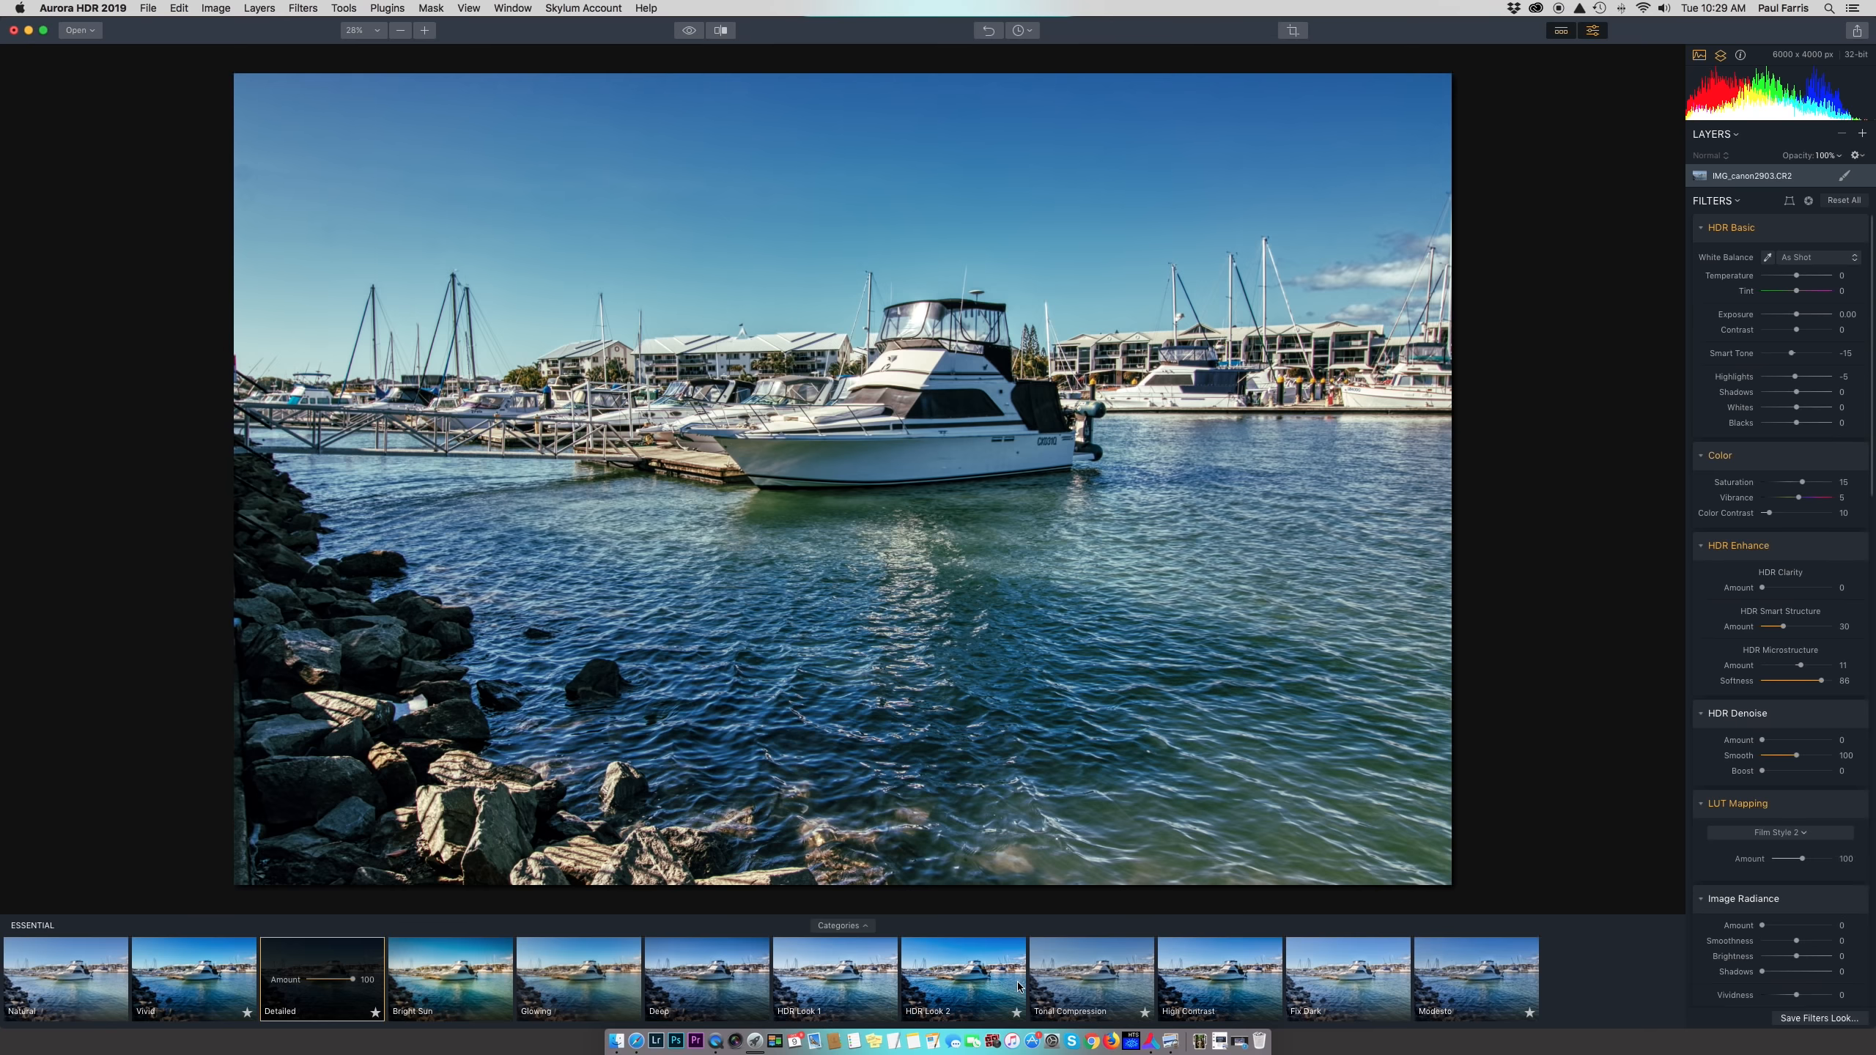
pyautogui.click(67, 974)
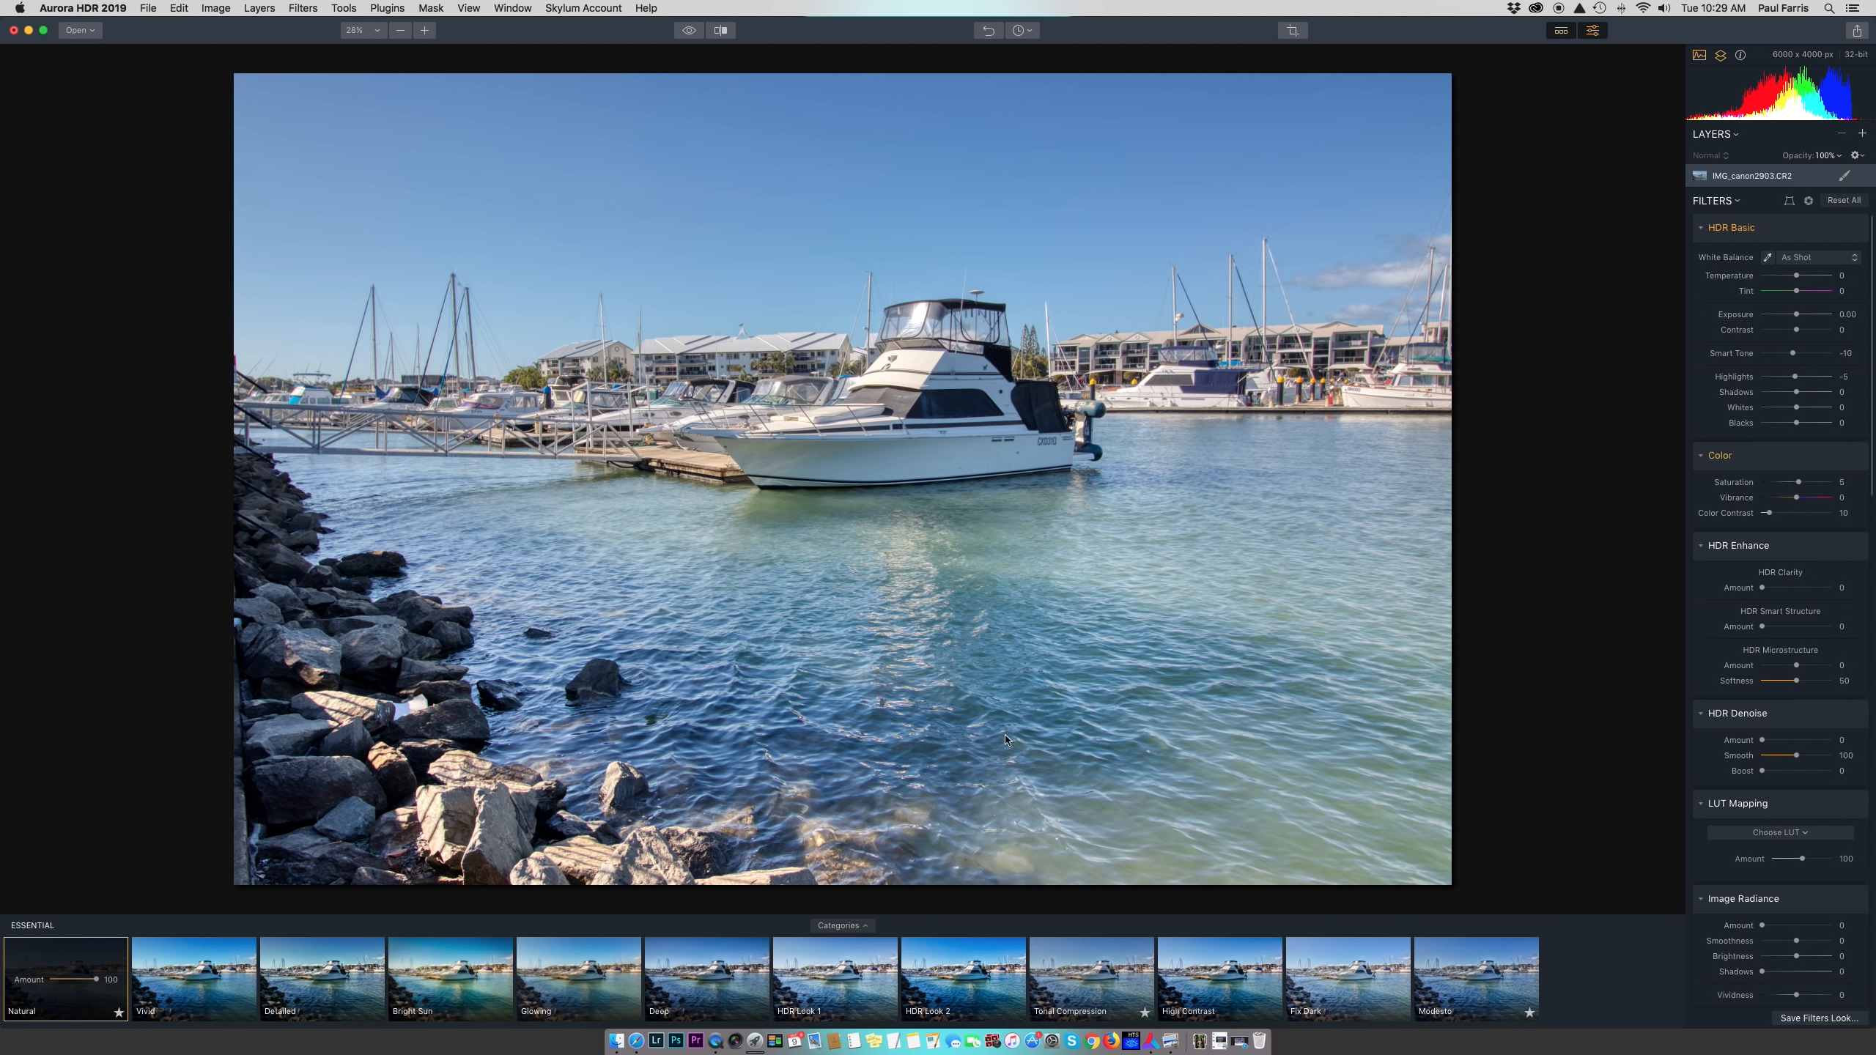
pyautogui.click(1563, 31)
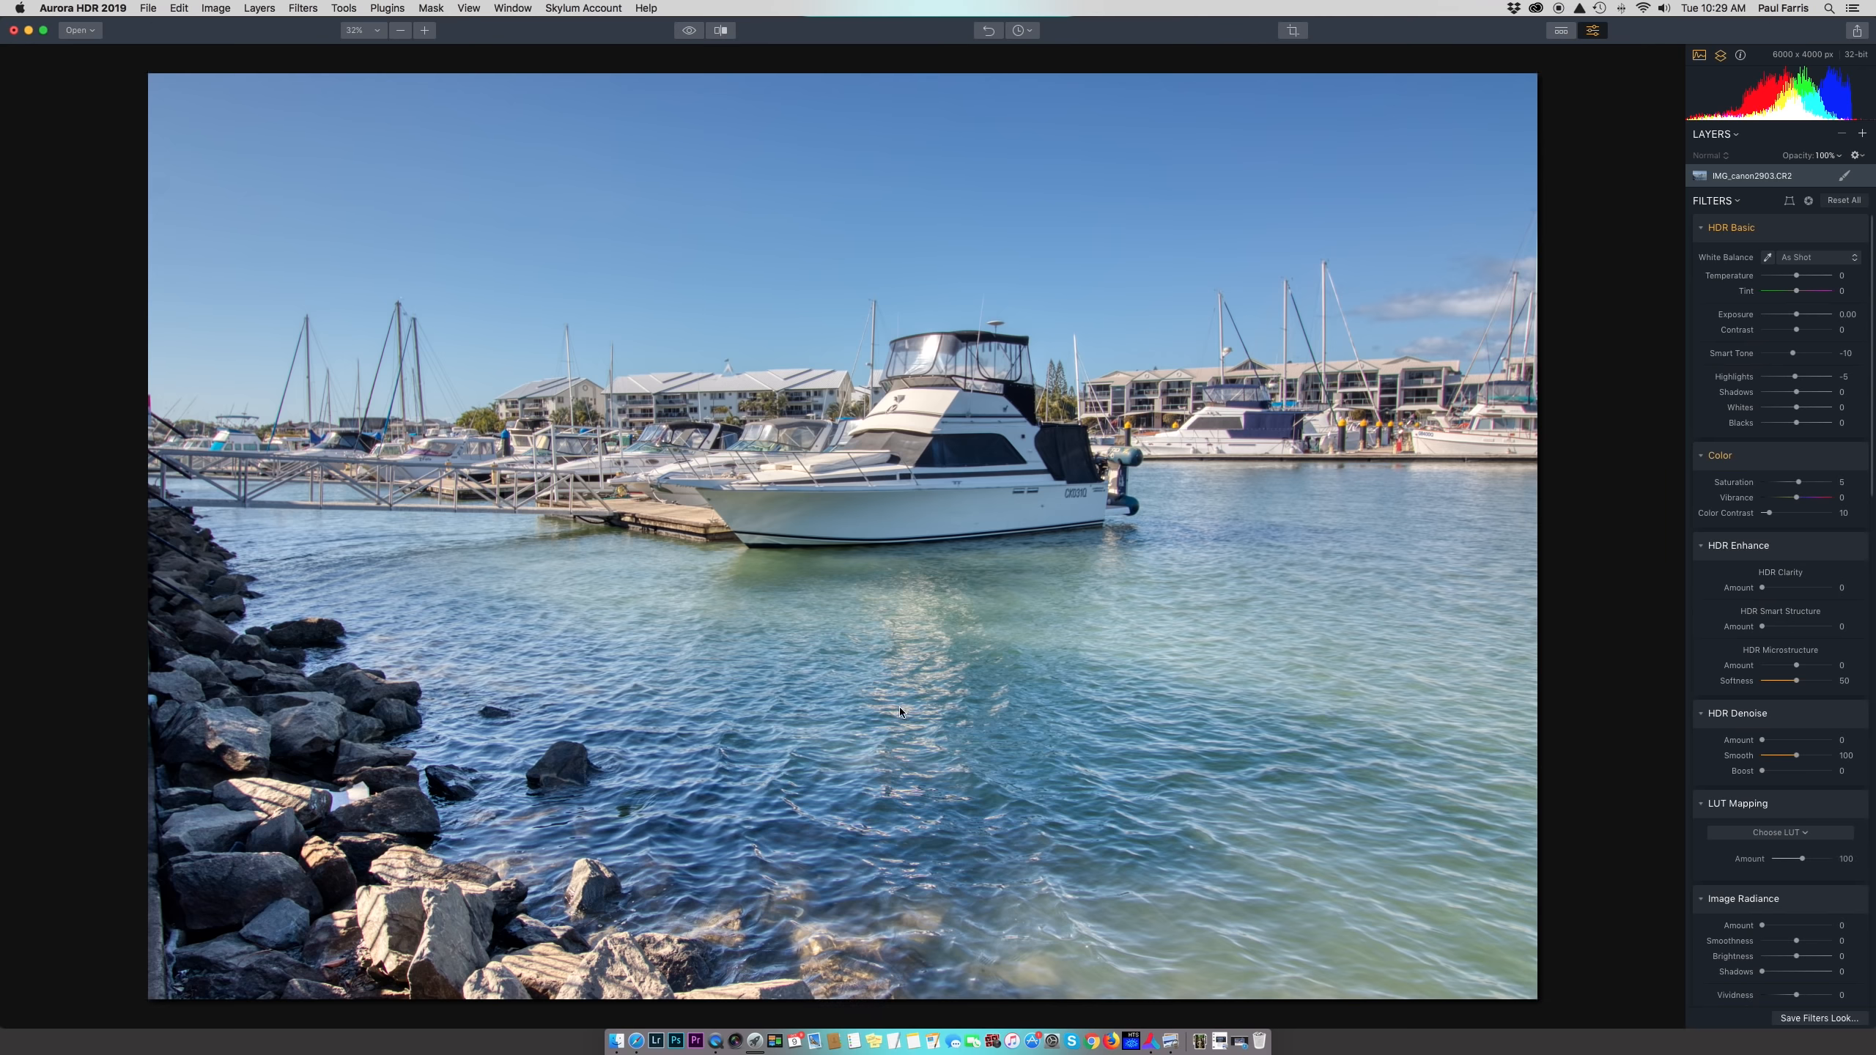
pyautogui.click(426, 32)
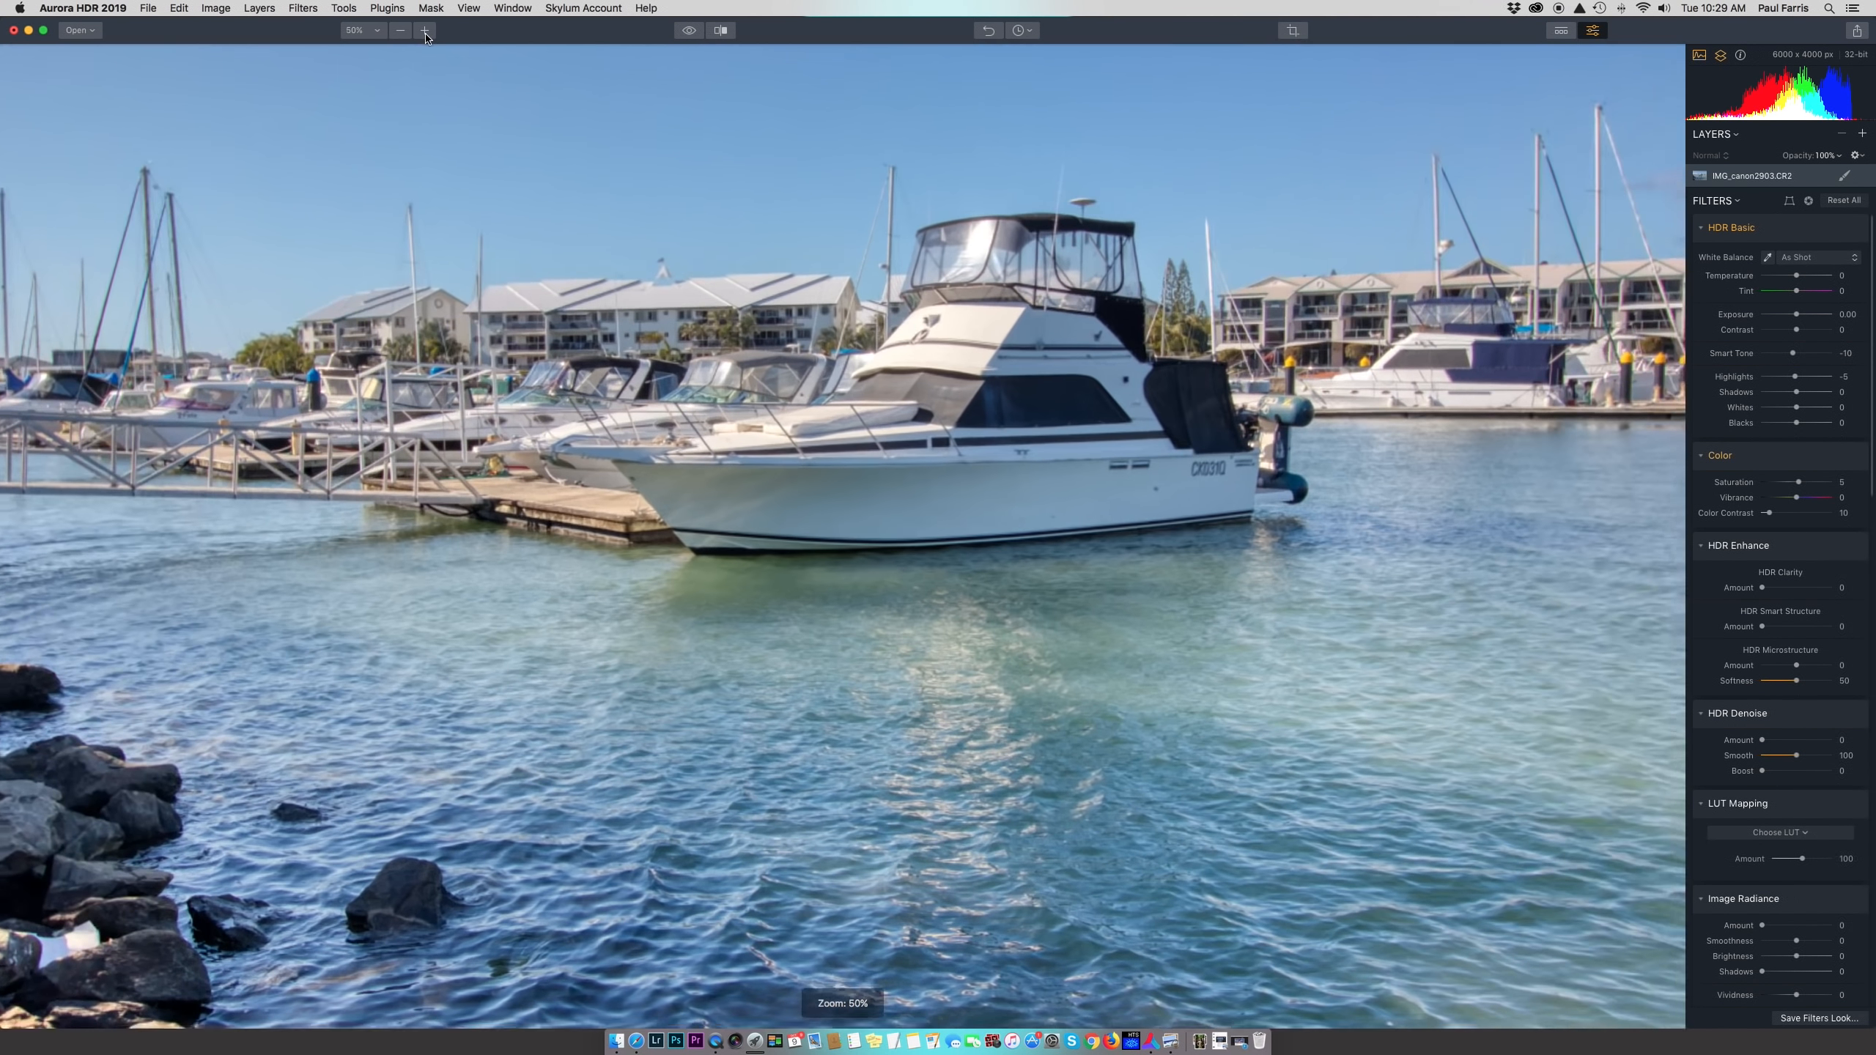
pyautogui.click(426, 32)
pyautogui.click(404, 32)
pyautogui.click(404, 33)
pyautogui.click(403, 32)
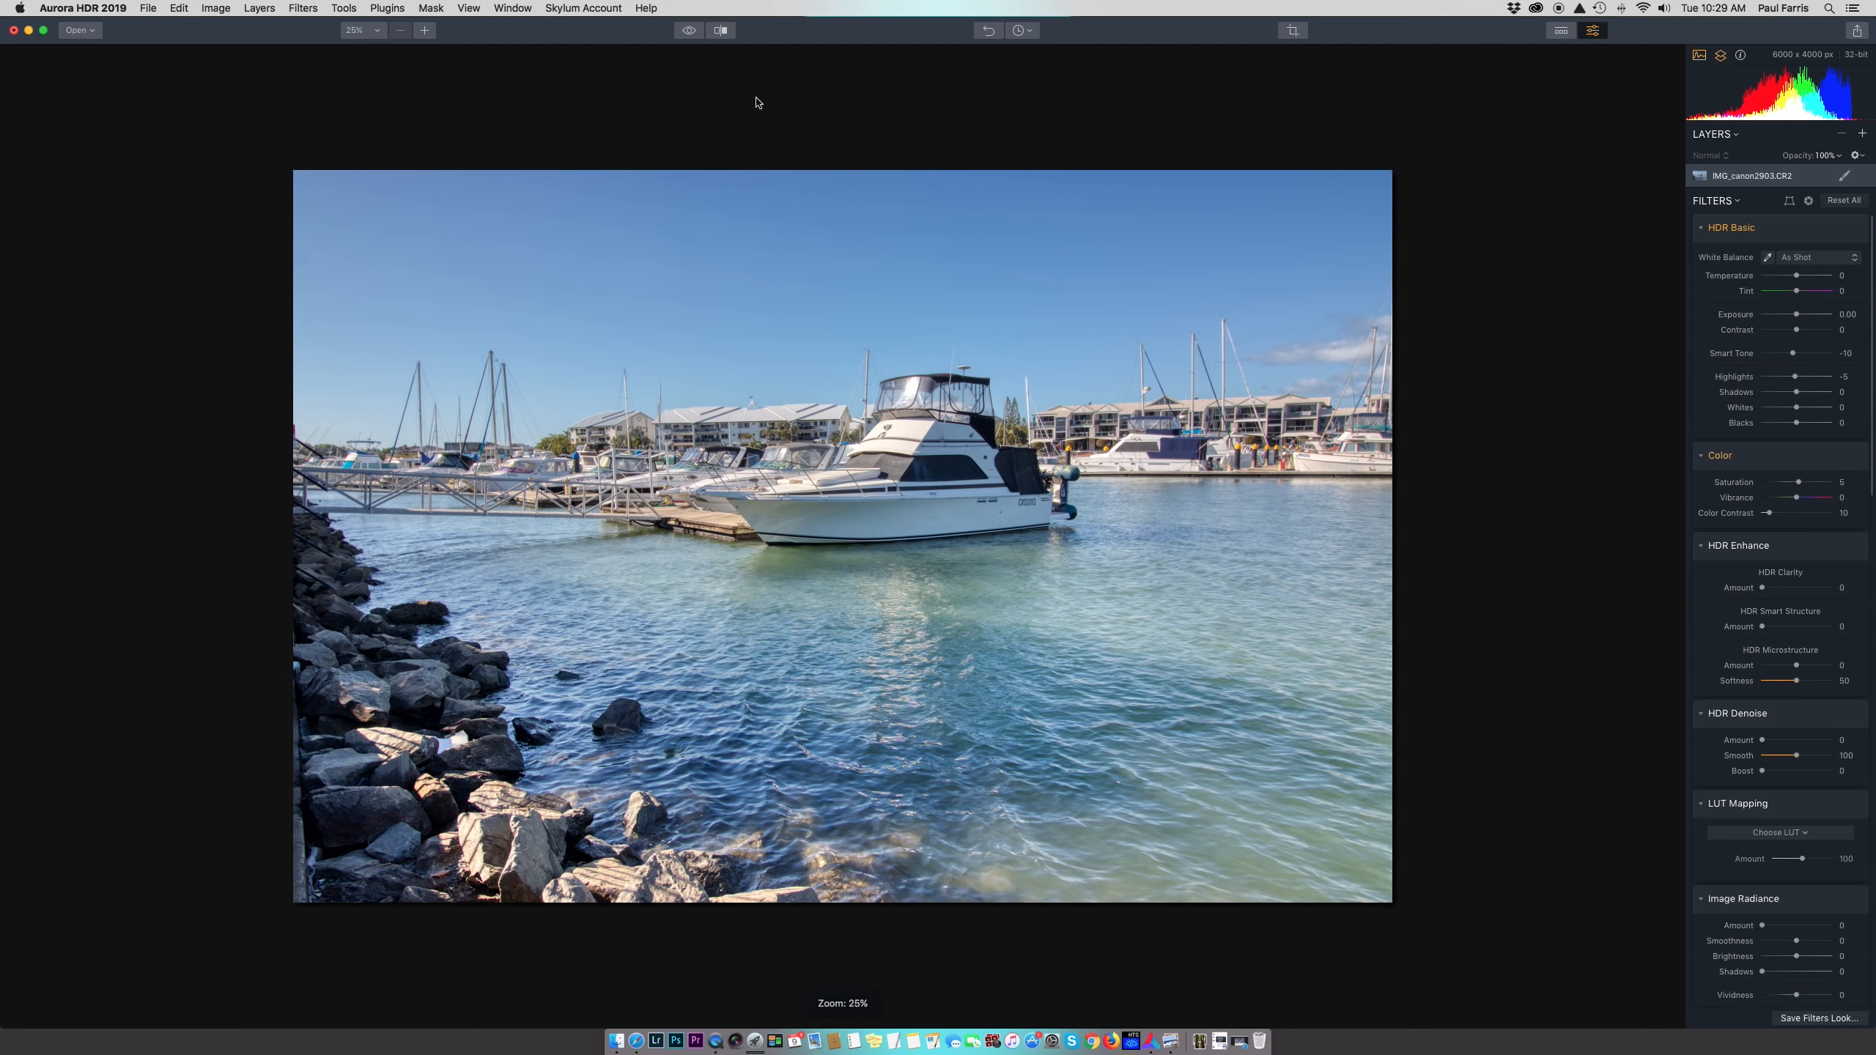
pyautogui.click(689, 32)
pyautogui.click(722, 30)
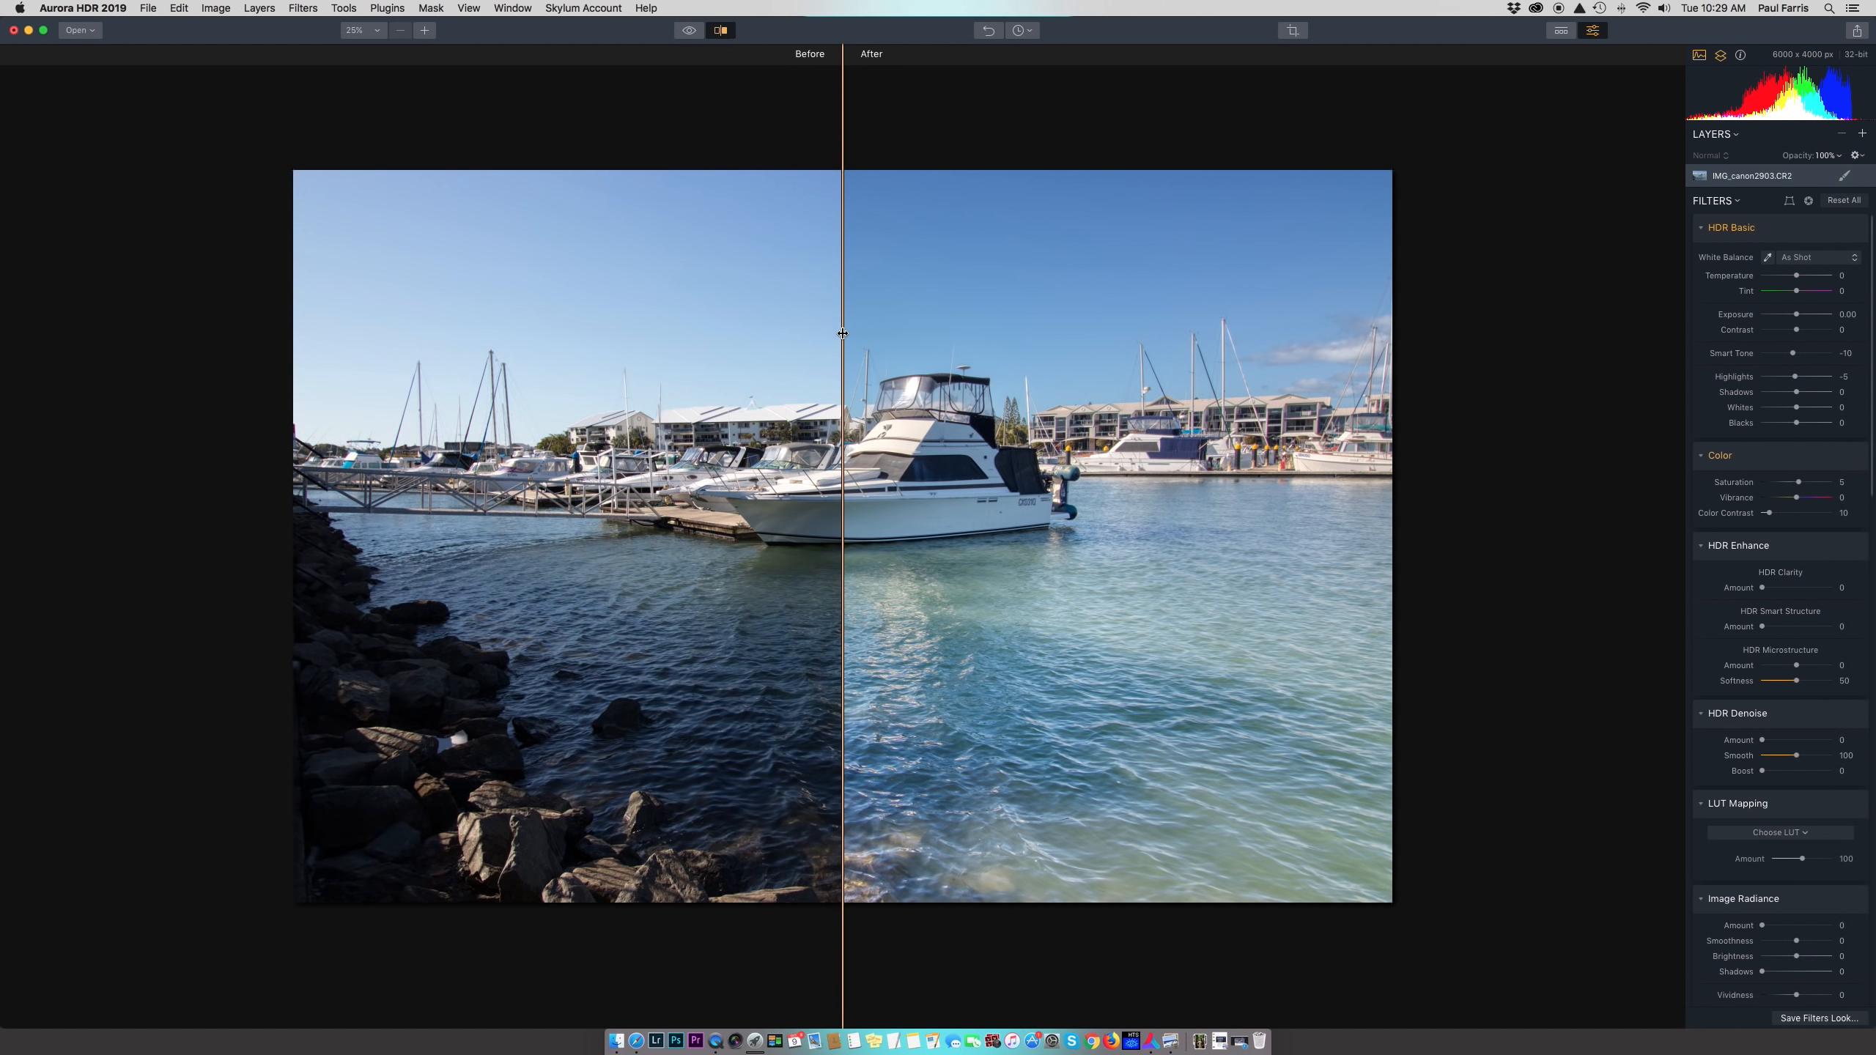
pyautogui.moveTo(843, 337); pyautogui.dragTo(447, 321)
pyautogui.click(722, 31)
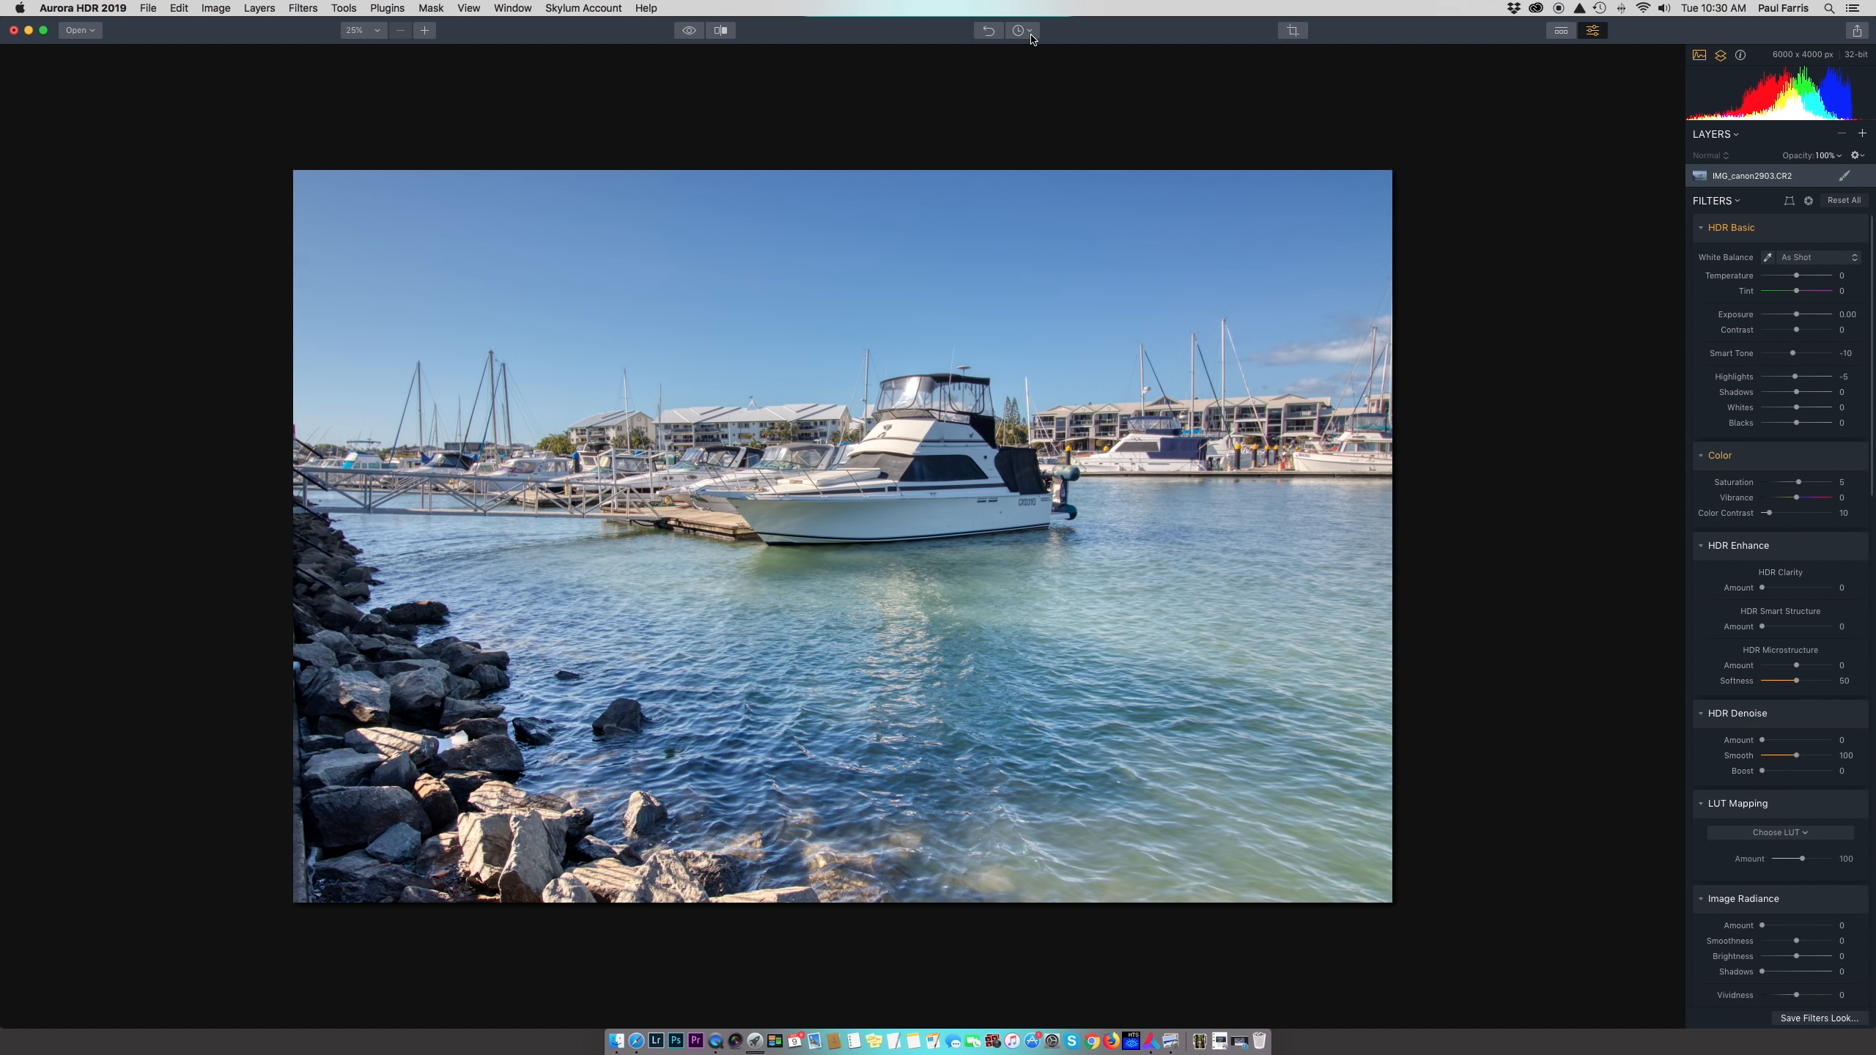
# Check the edit history, then draw a freeform crop framing the boat
pyautogui.click(1029, 32)
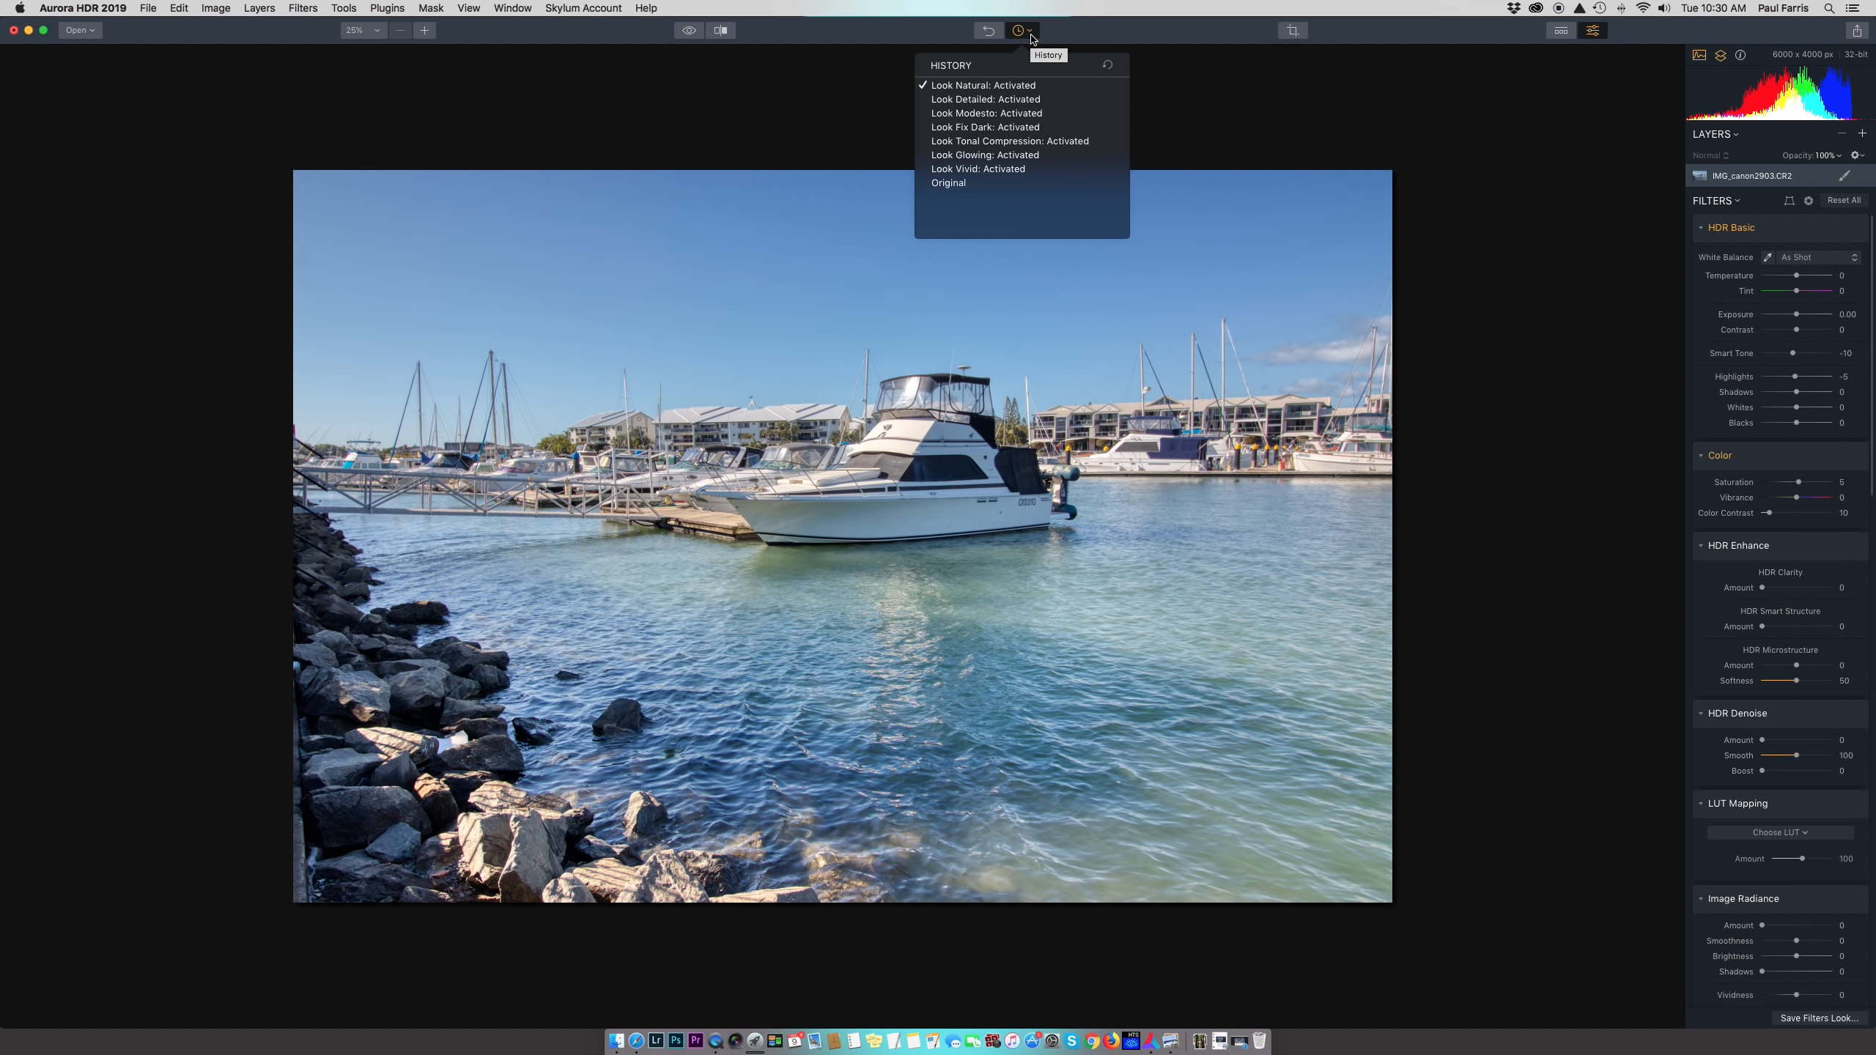
pyautogui.click(1196, 81)
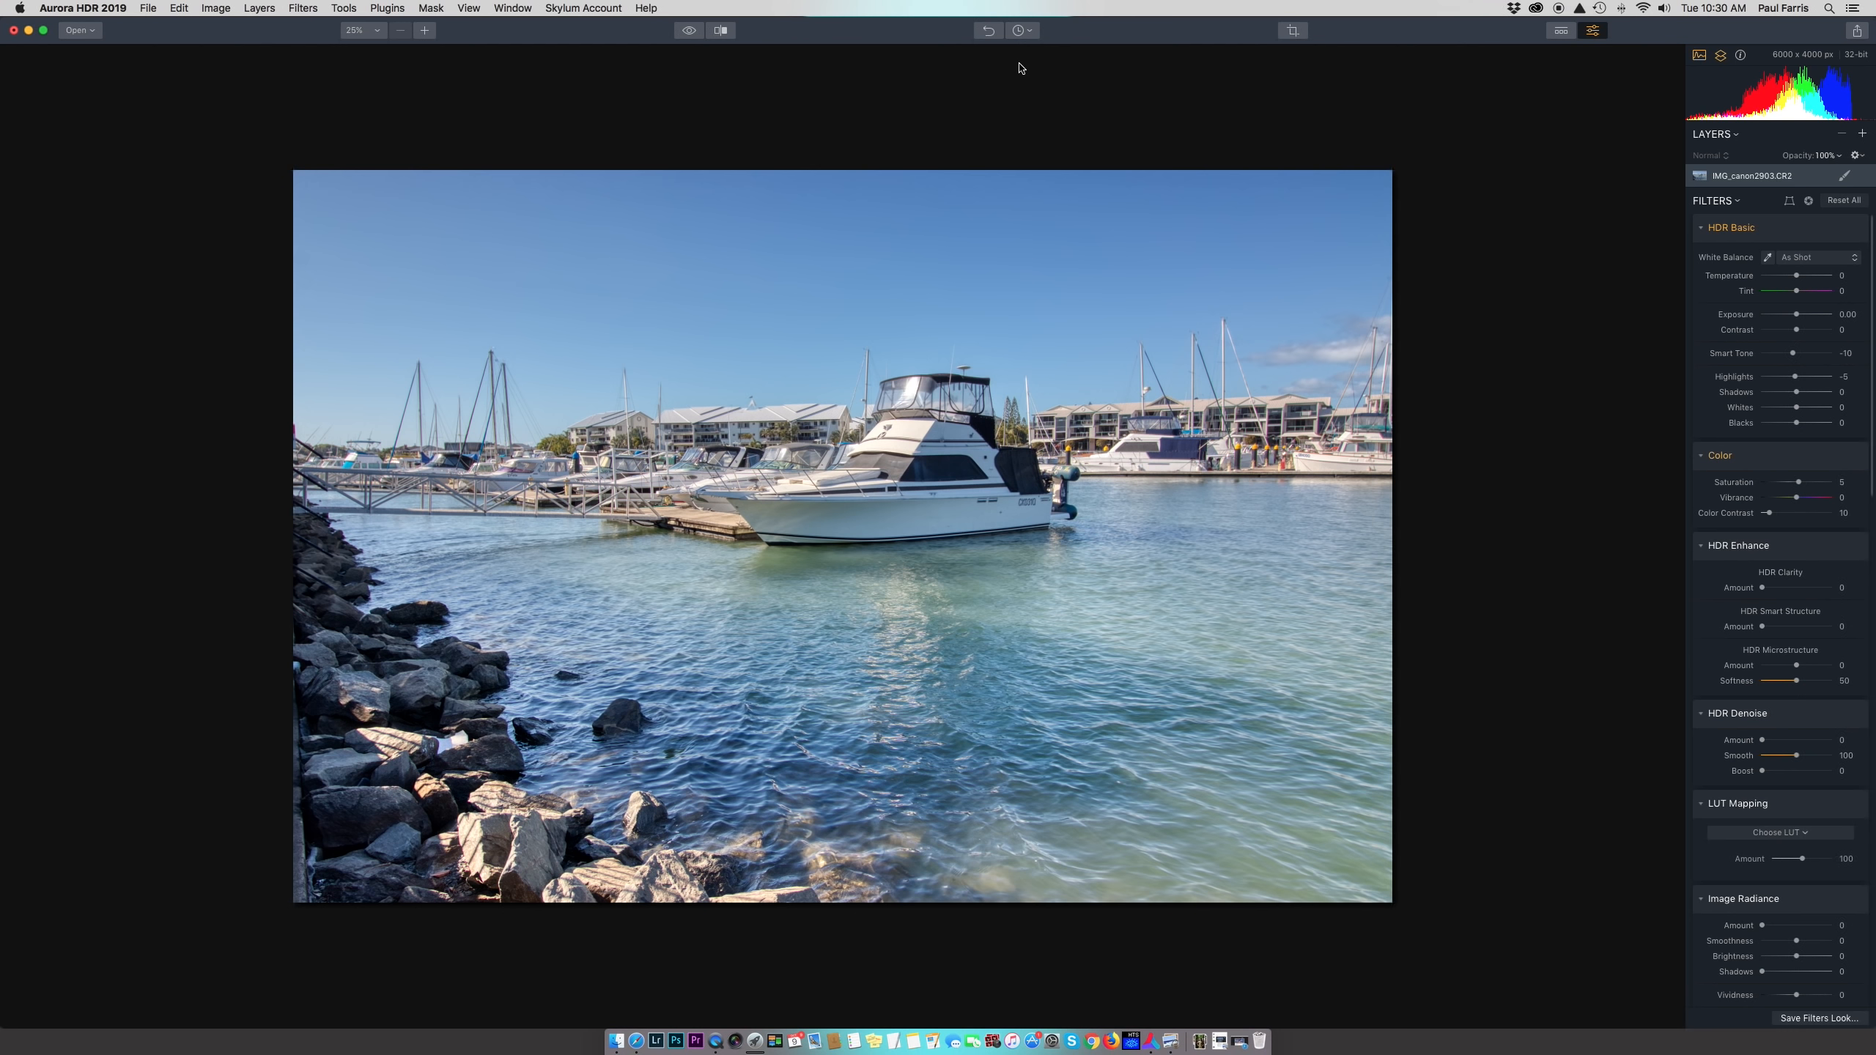
pyautogui.click(1295, 34)
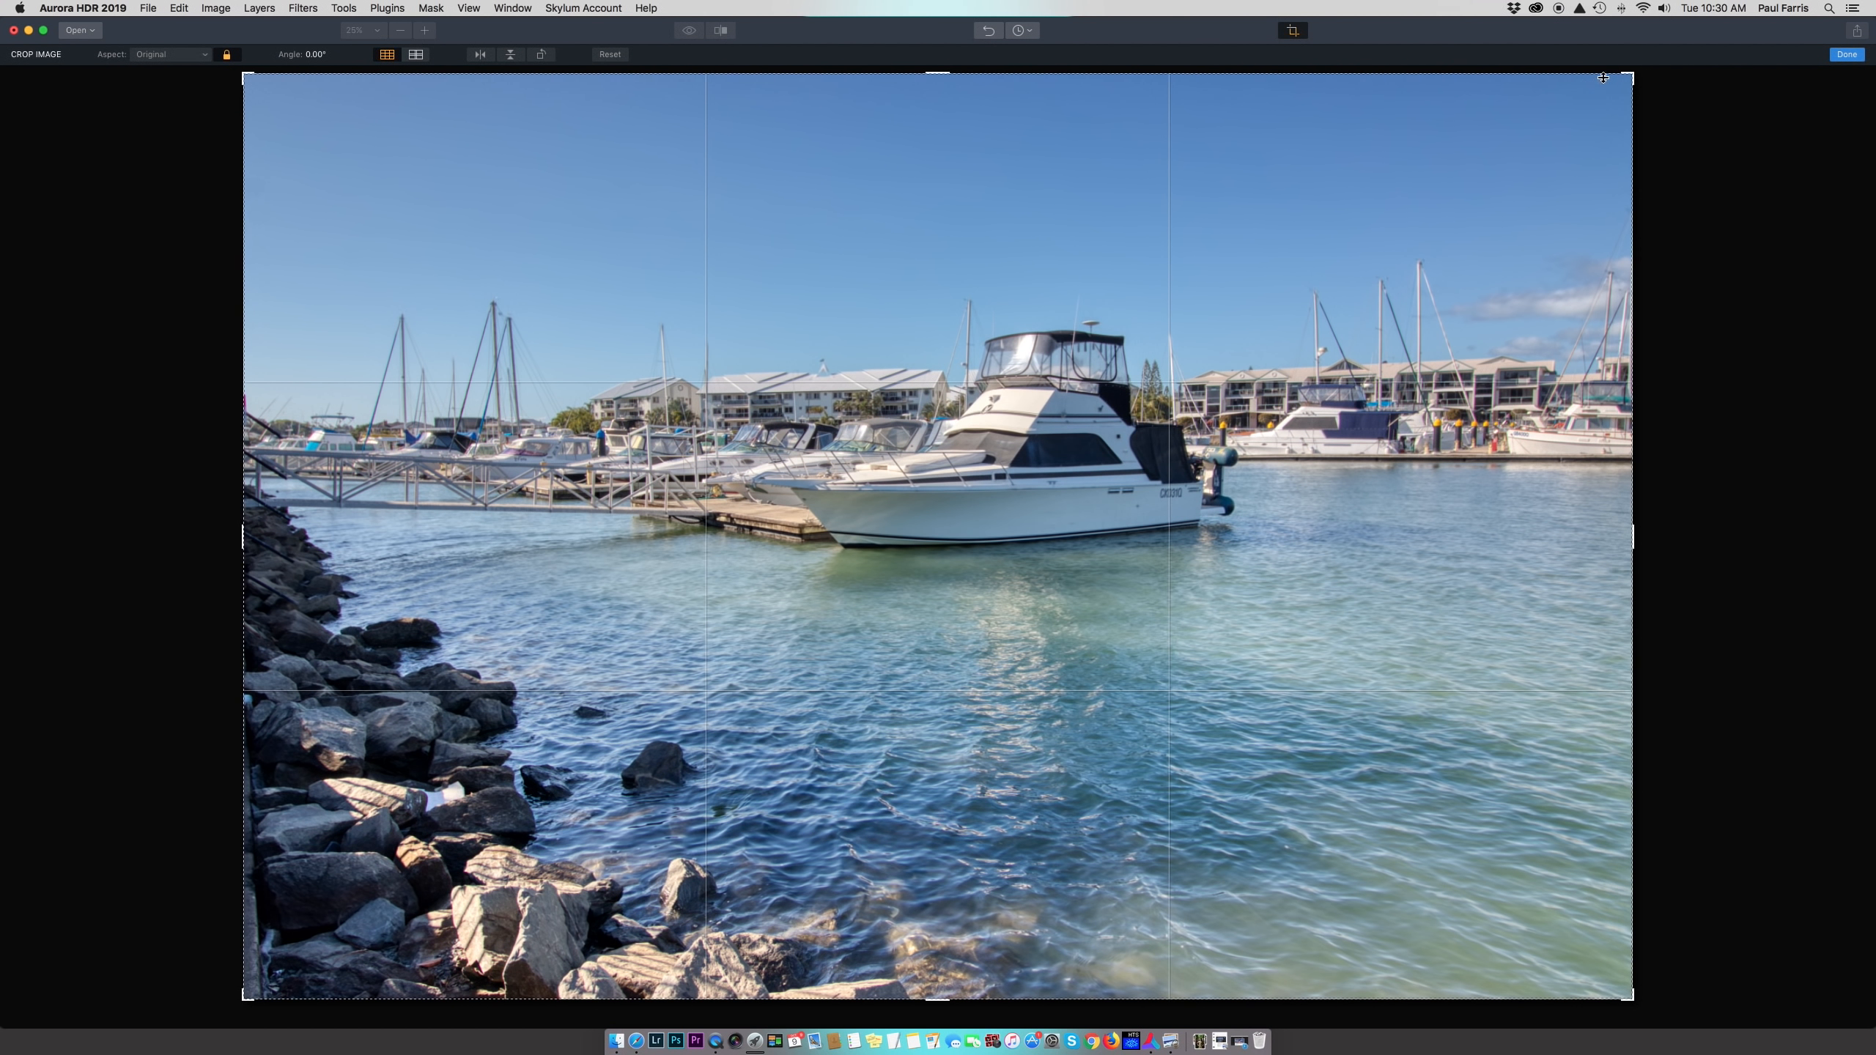
pyautogui.moveTo(1603, 78); pyautogui.dragTo(1333, 273)
pyautogui.moveTo(1161, 451); pyautogui.dragTo(990, 716)
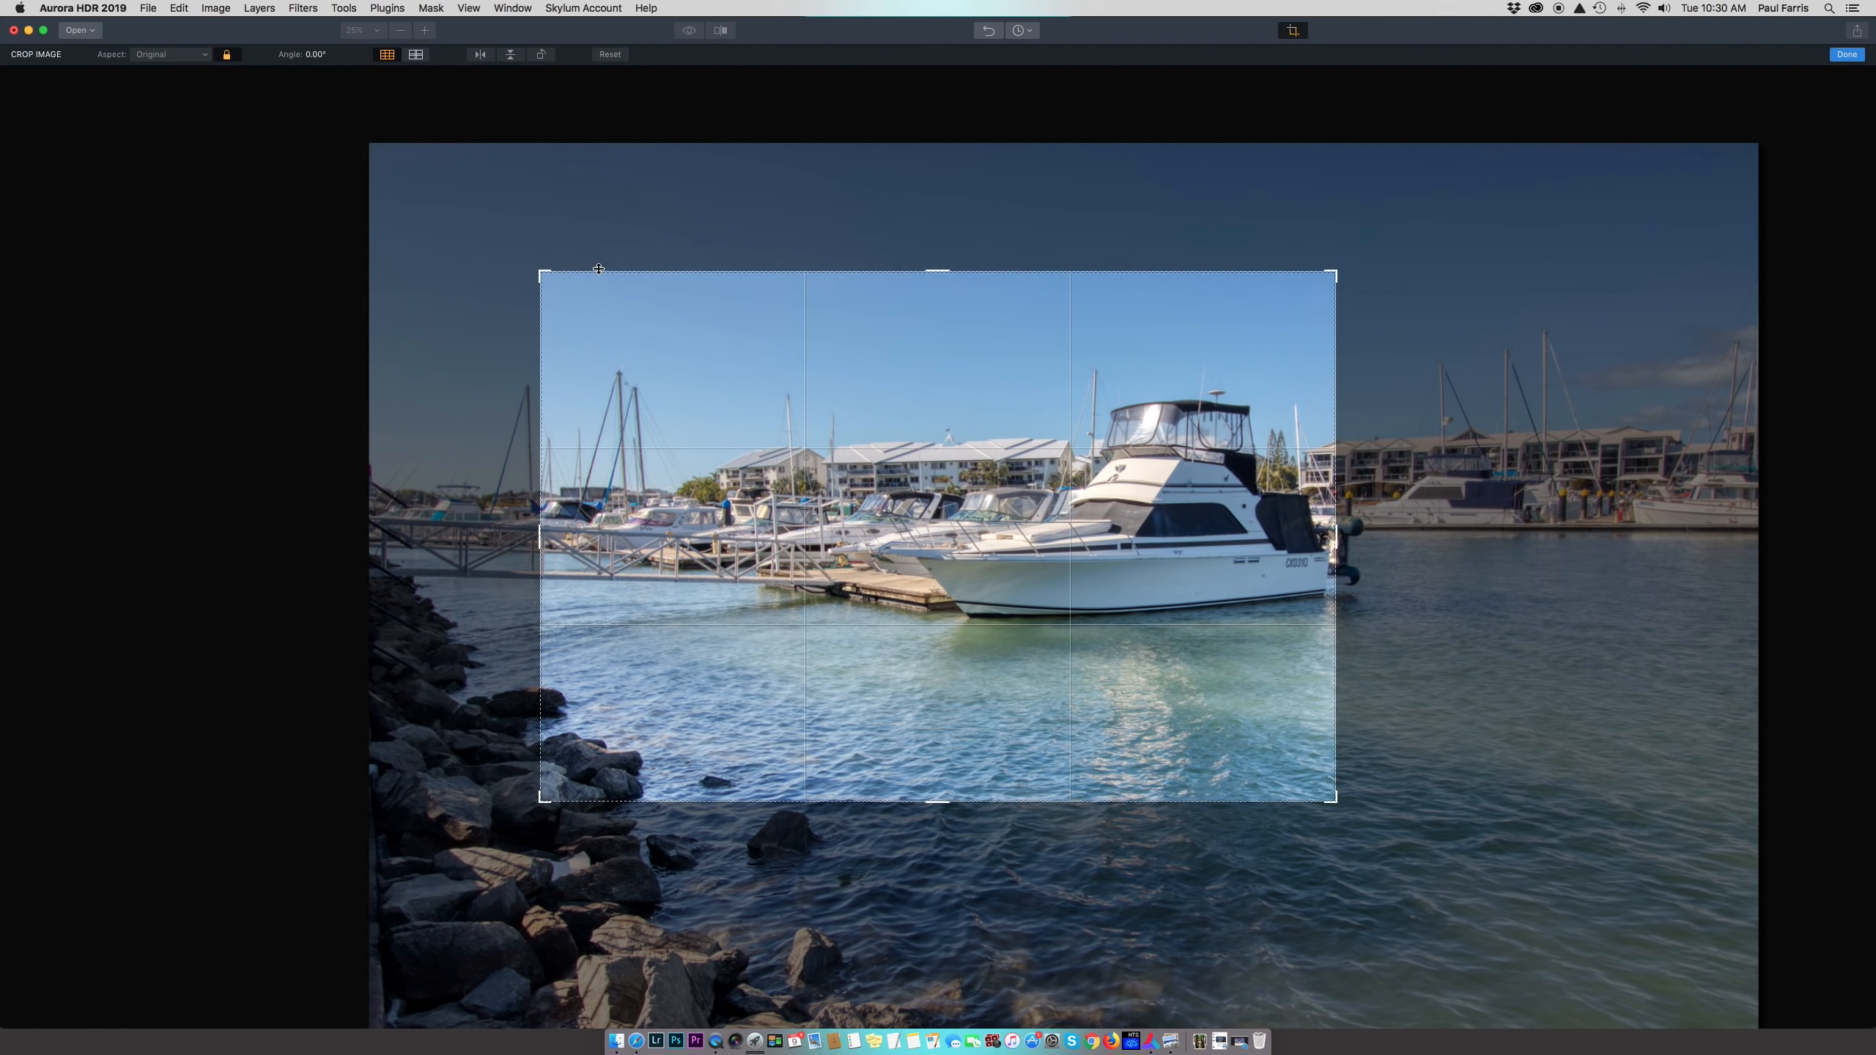
pyautogui.moveTo(537, 271); pyautogui.dragTo(452, 201)
pyautogui.moveTo(1189, 576); pyautogui.dragTo(897, 468)
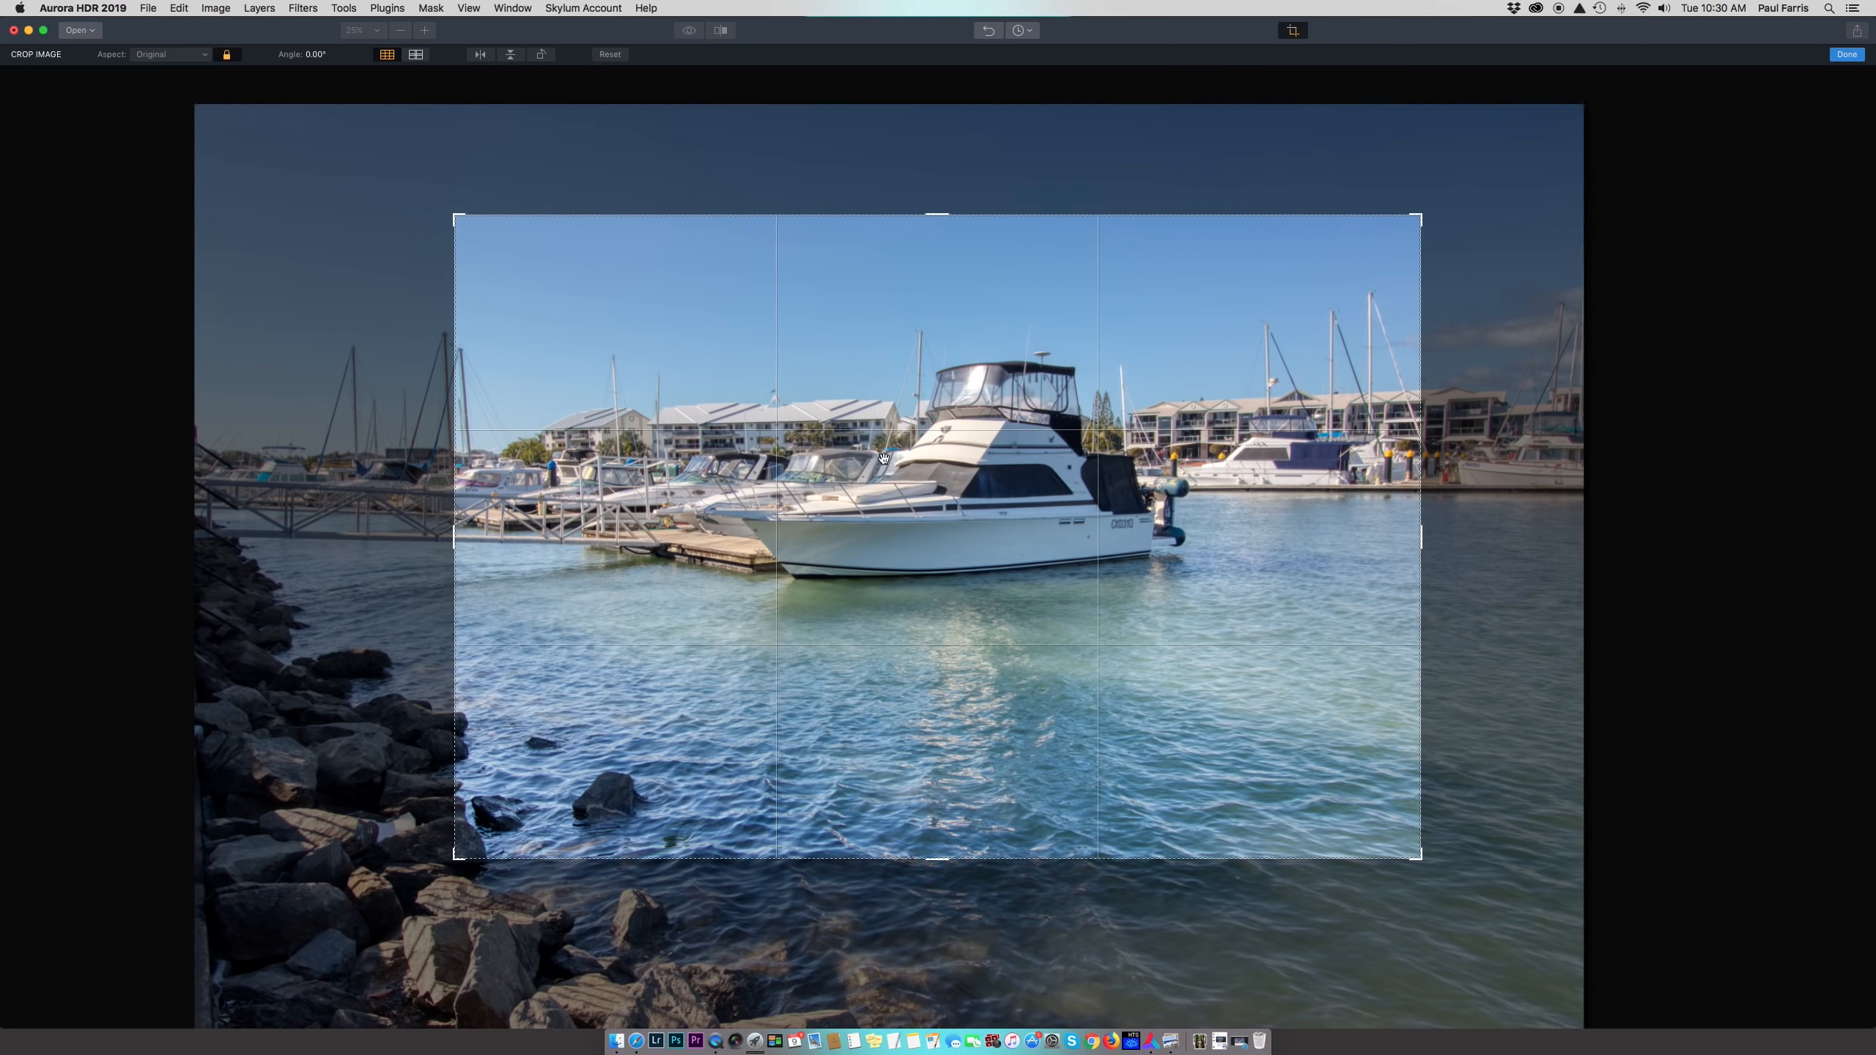
# Apply a 1:1 square crop around the boat, then undo it
pyautogui.click(207, 57)
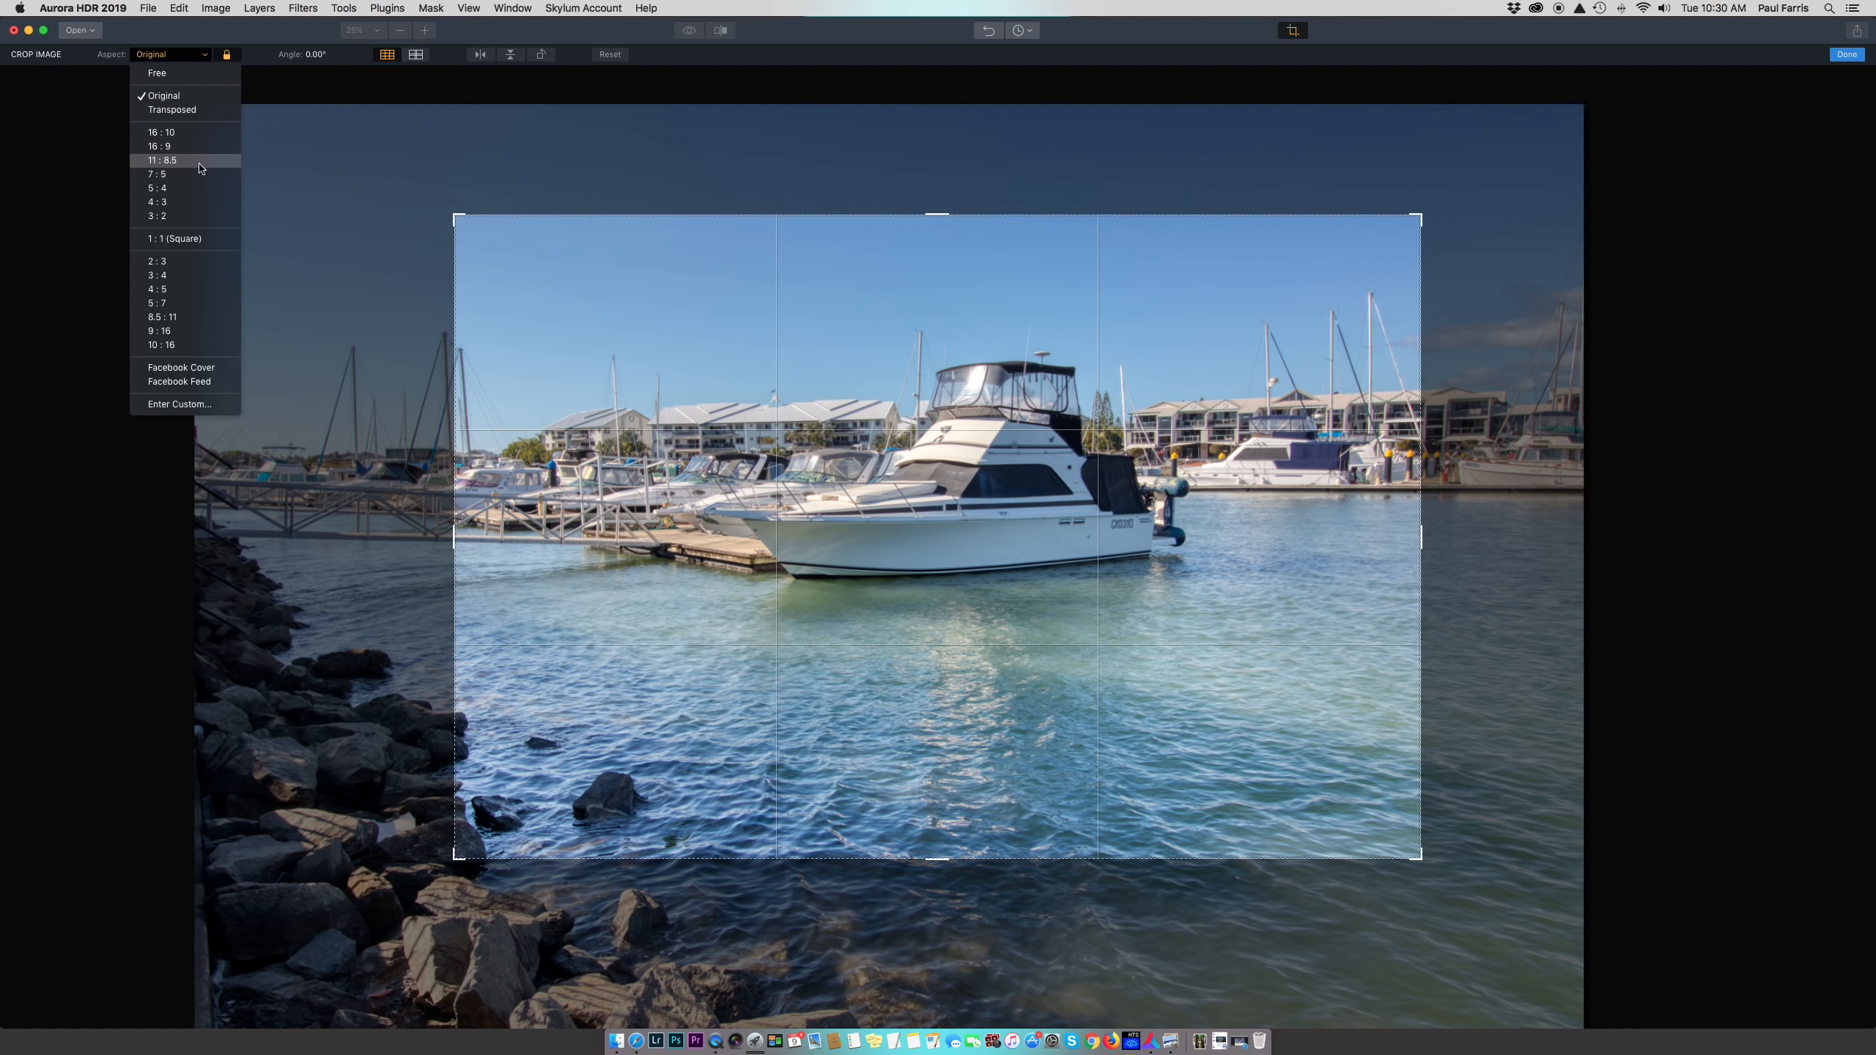
pyautogui.click(206, 241)
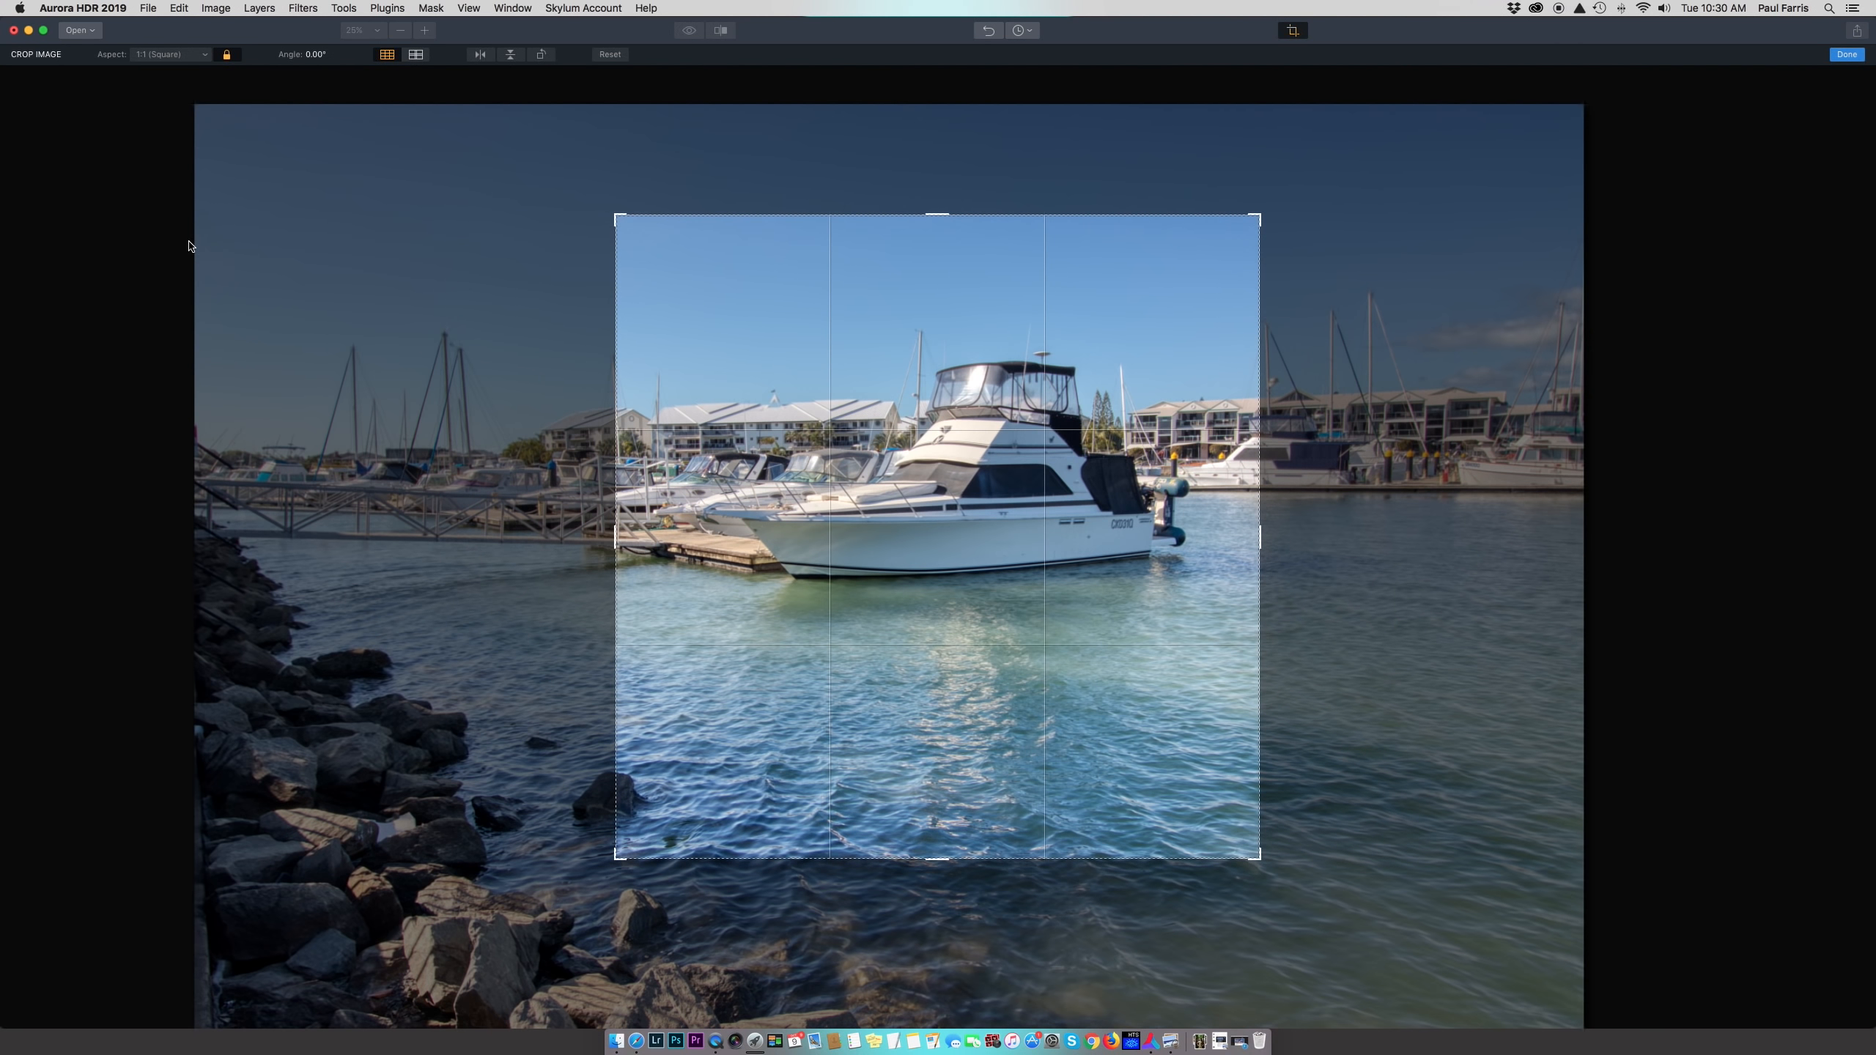
pyautogui.moveTo(918, 379)
pyautogui.mouseDown()
pyautogui.moveTo(838, 419)
pyautogui.moveTo(903, 366)
pyautogui.mouseUp()
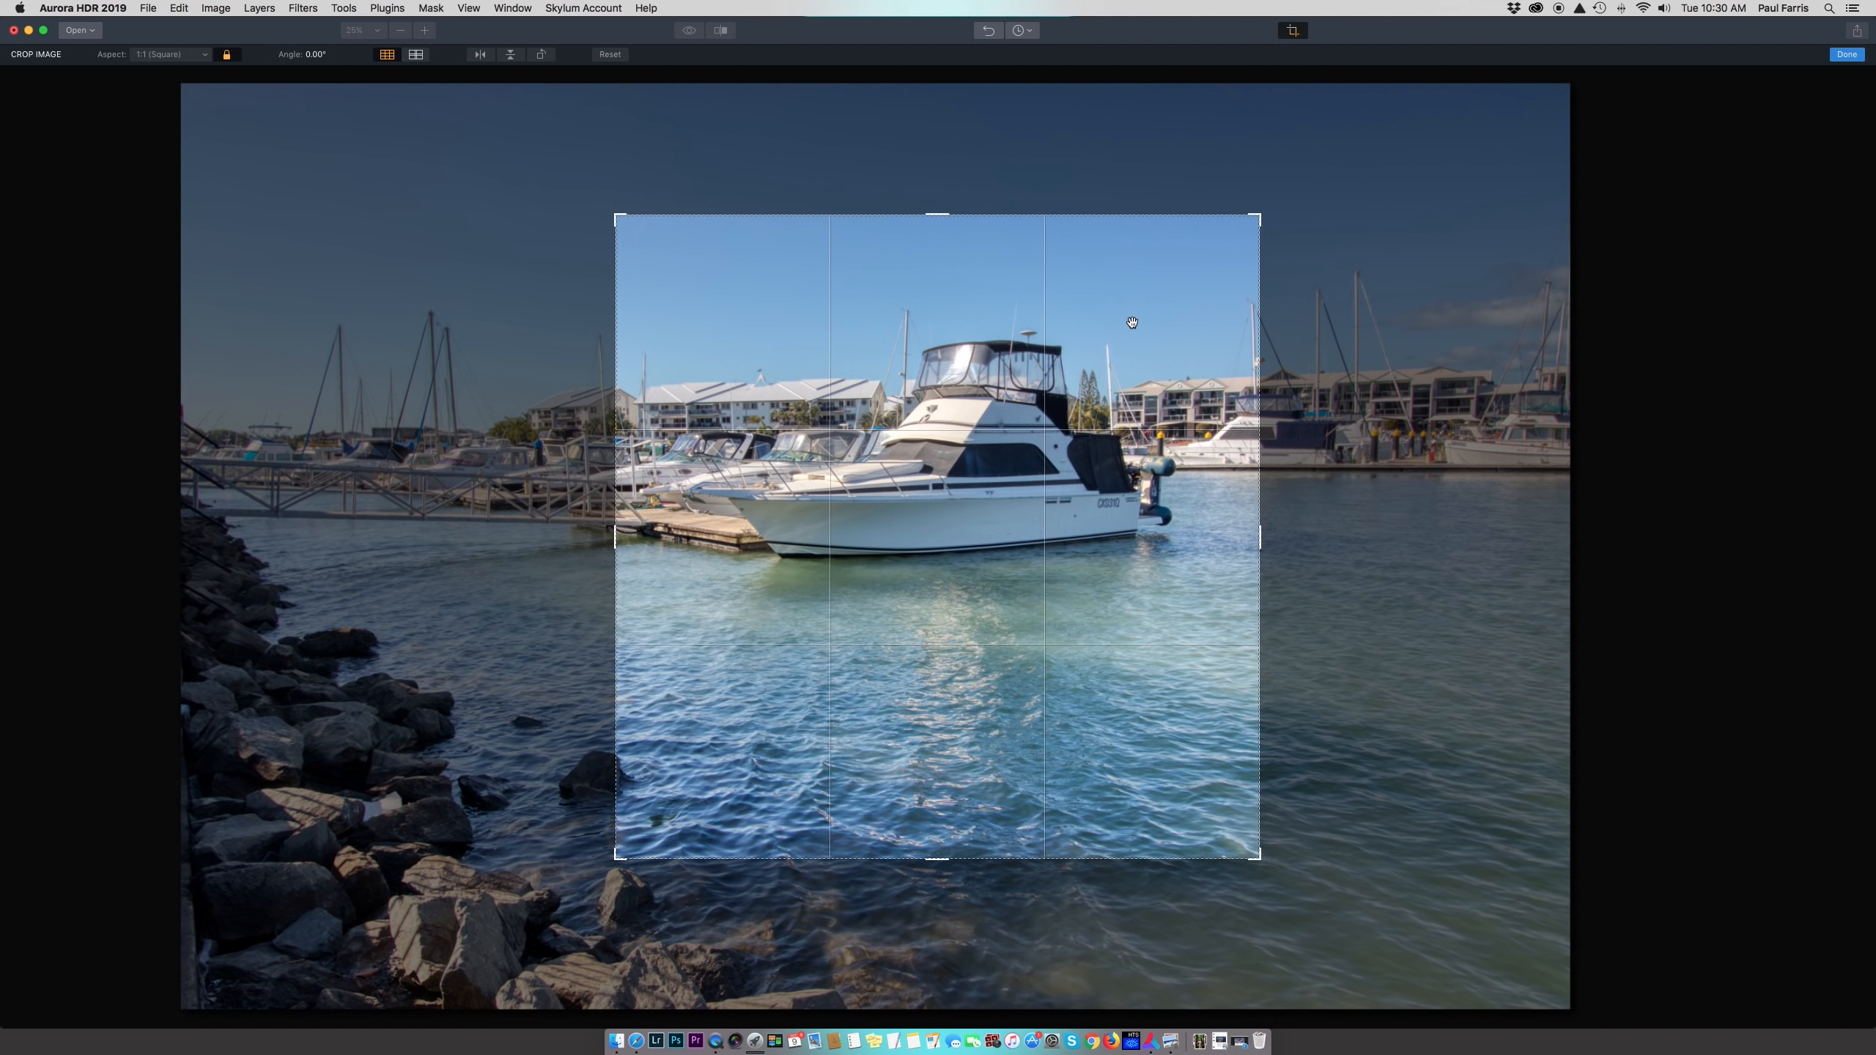
pyautogui.press('Return')
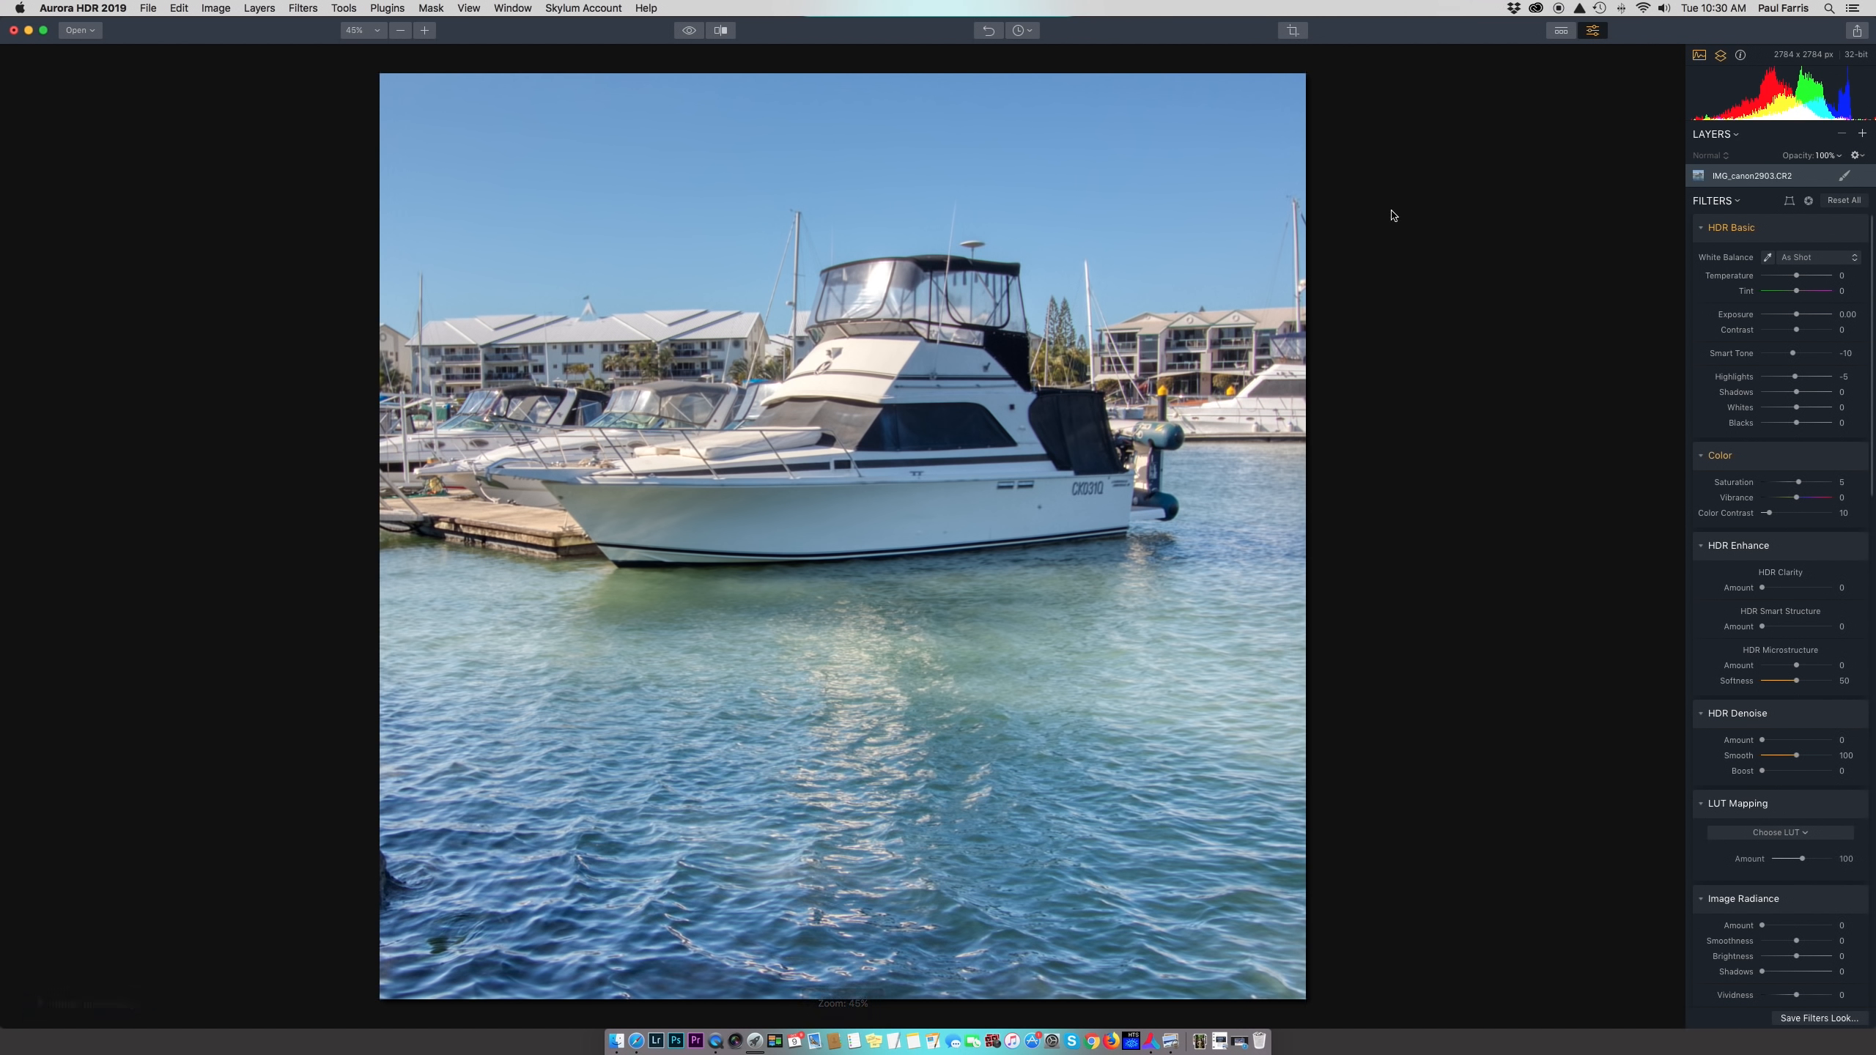
pyautogui.click(987, 33)
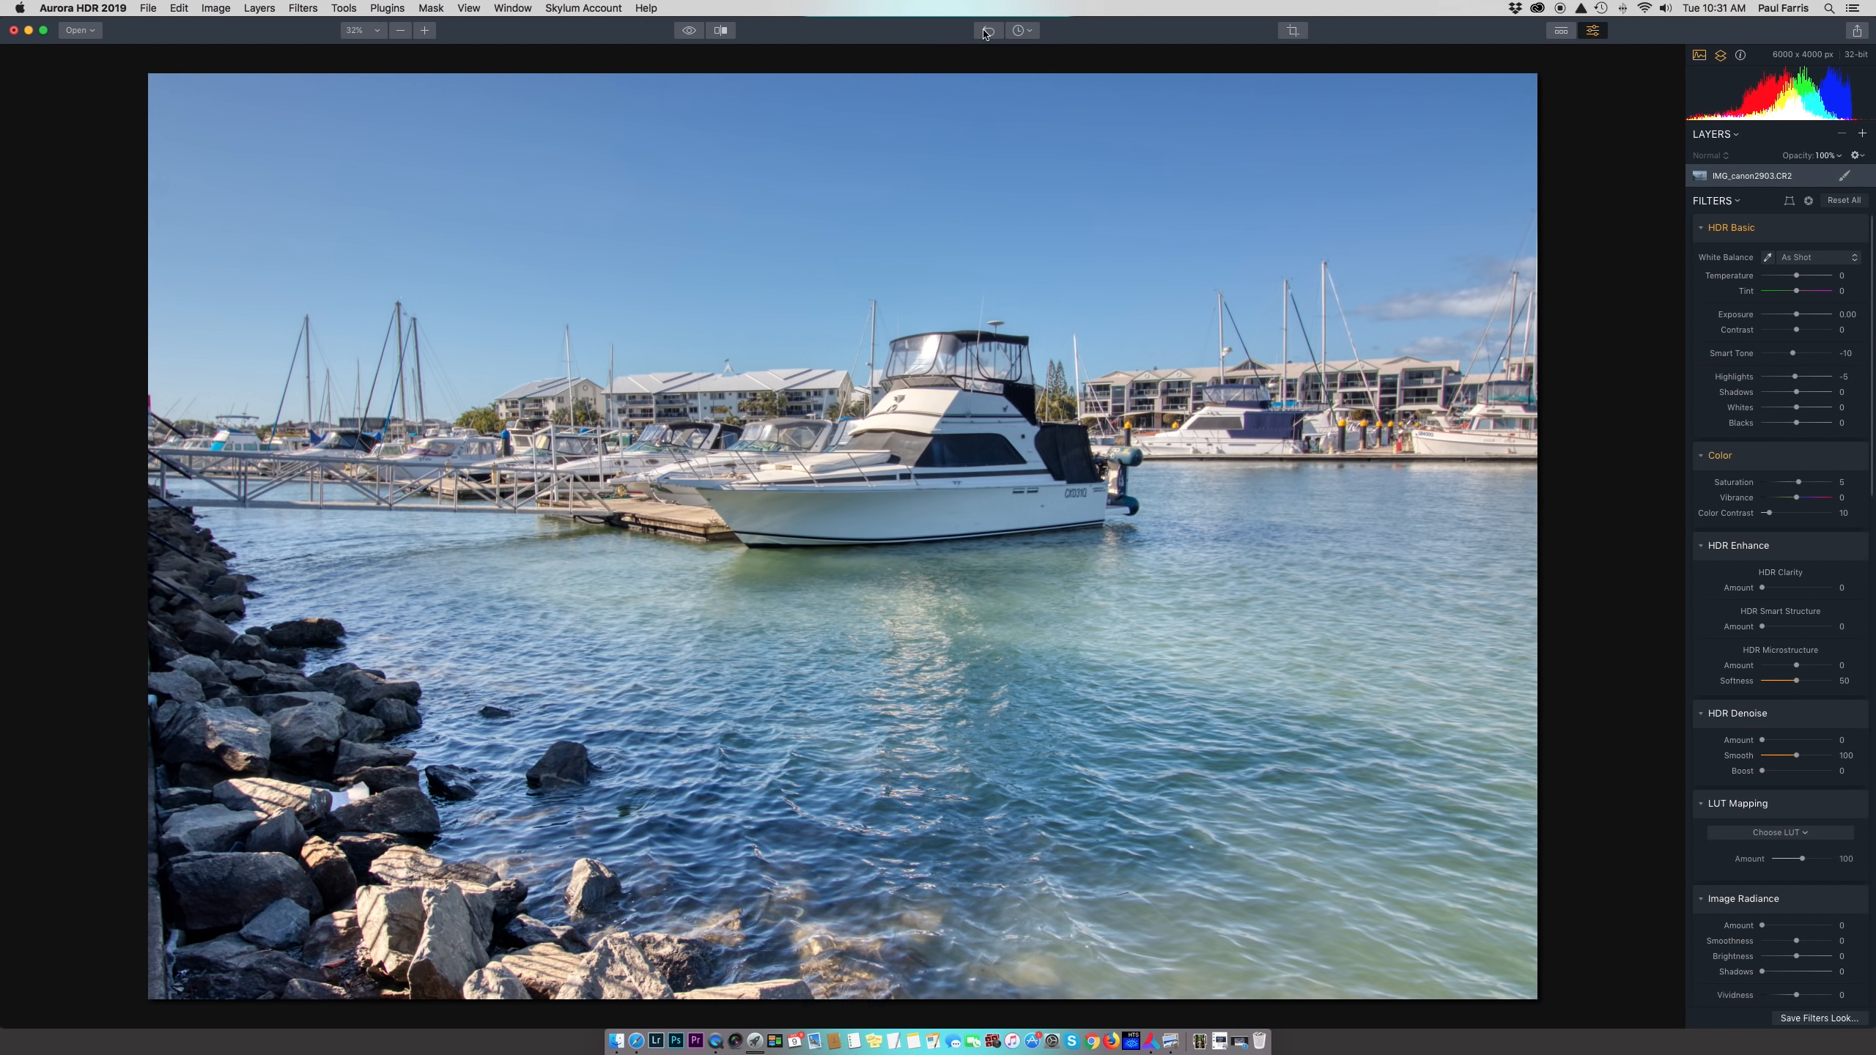
pyautogui.click(1564, 33)
pyautogui.click(1594, 32)
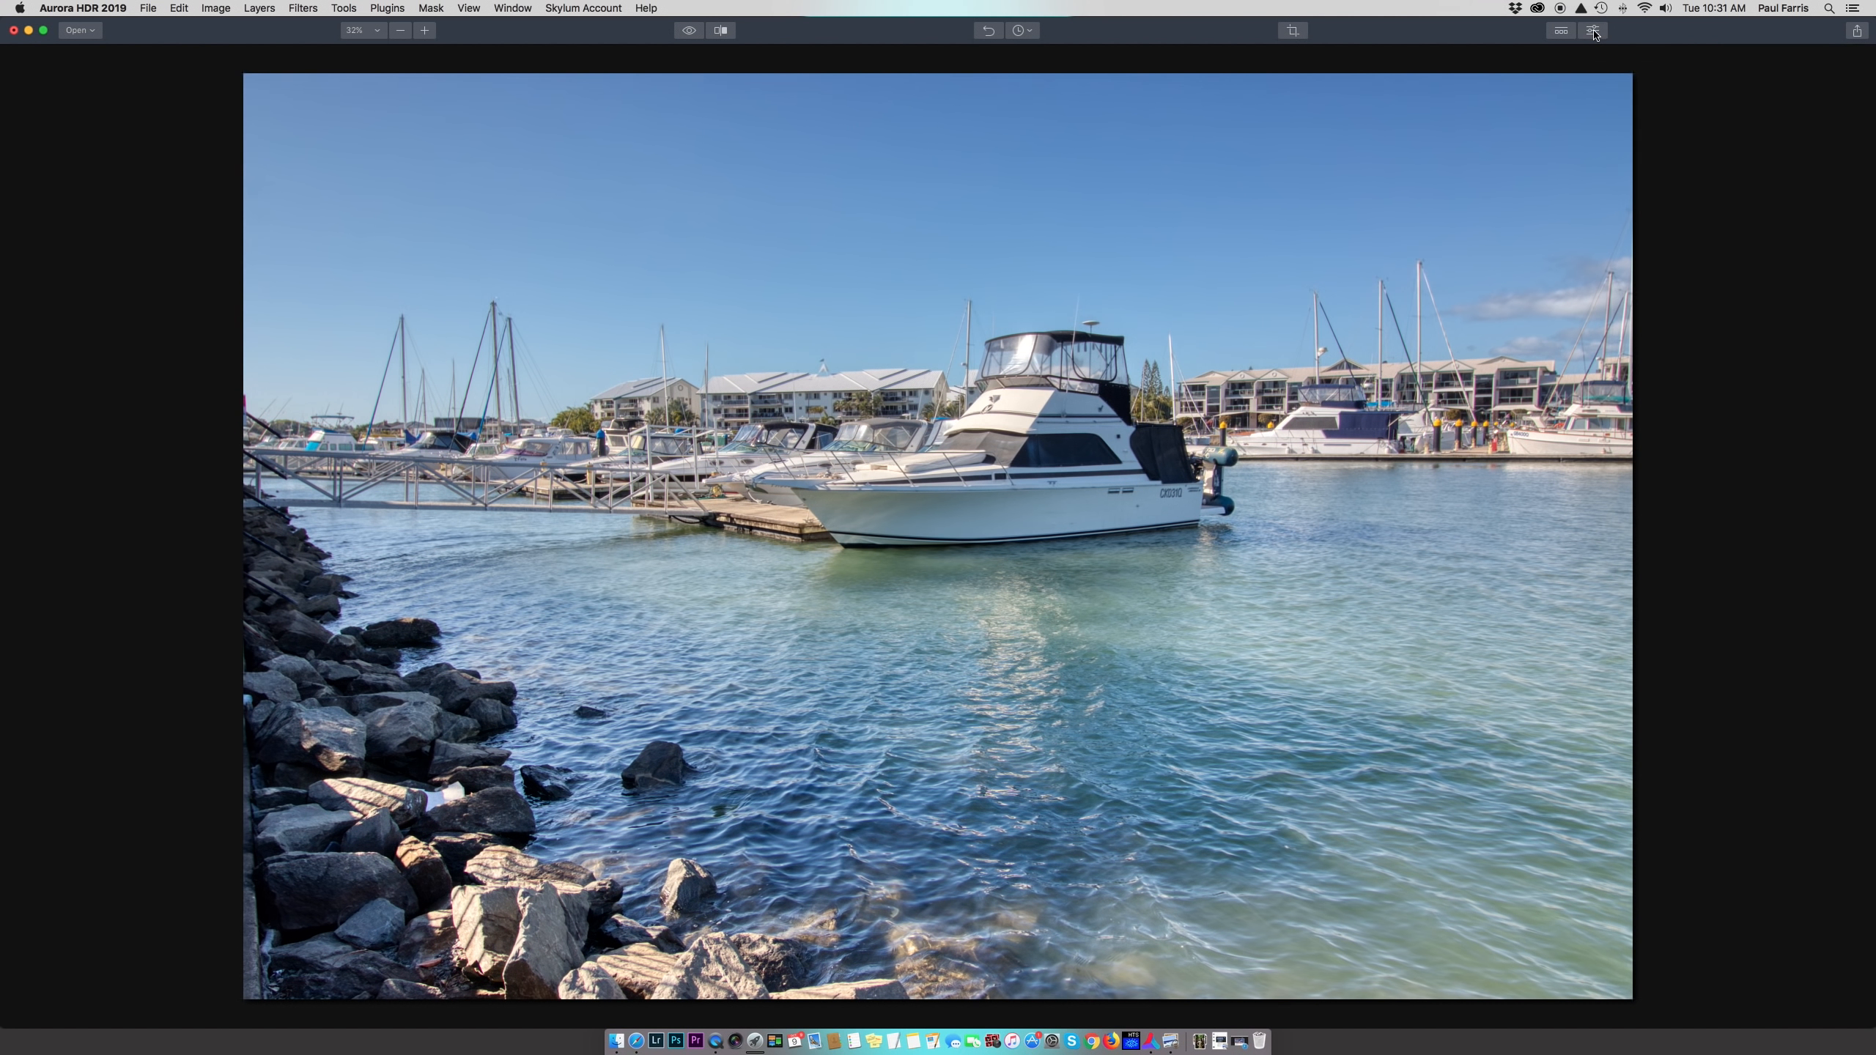
pyautogui.click(1594, 32)
pyautogui.click(1595, 32)
pyautogui.click(1594, 32)
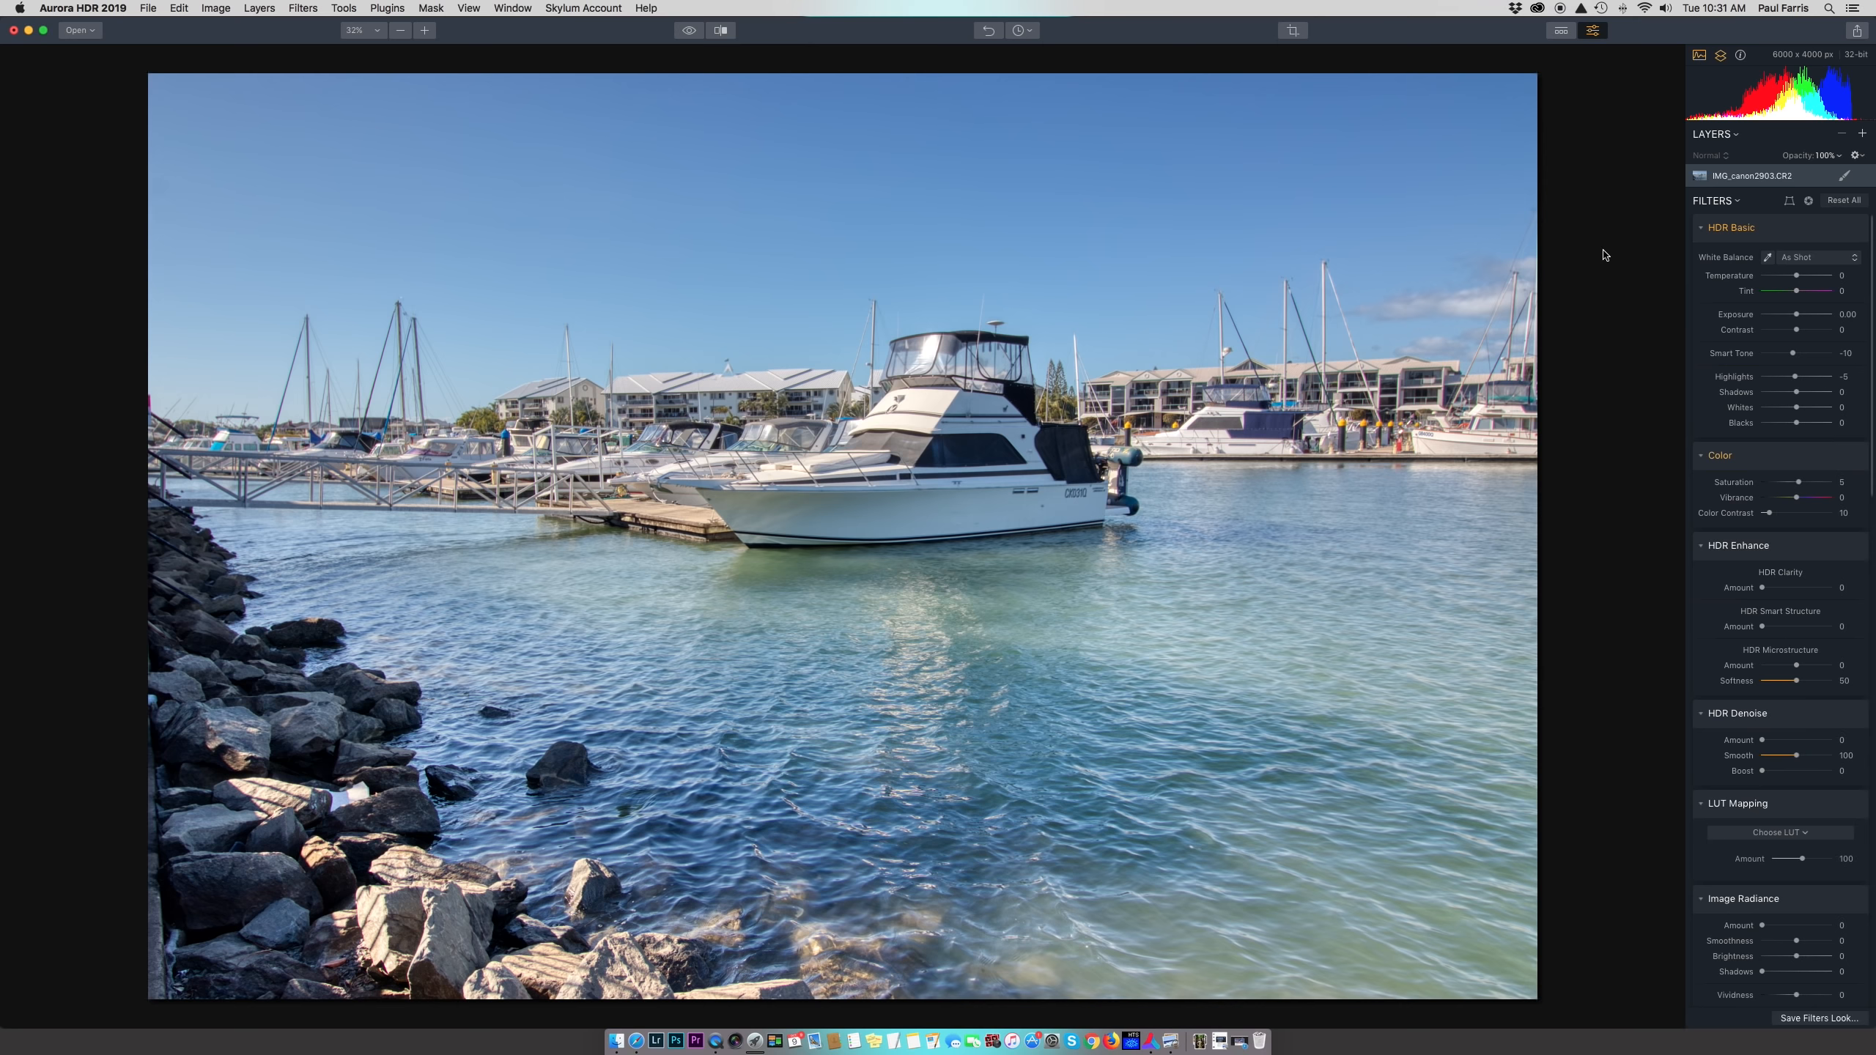
pyautogui.scroll(-15, 1773, 387)
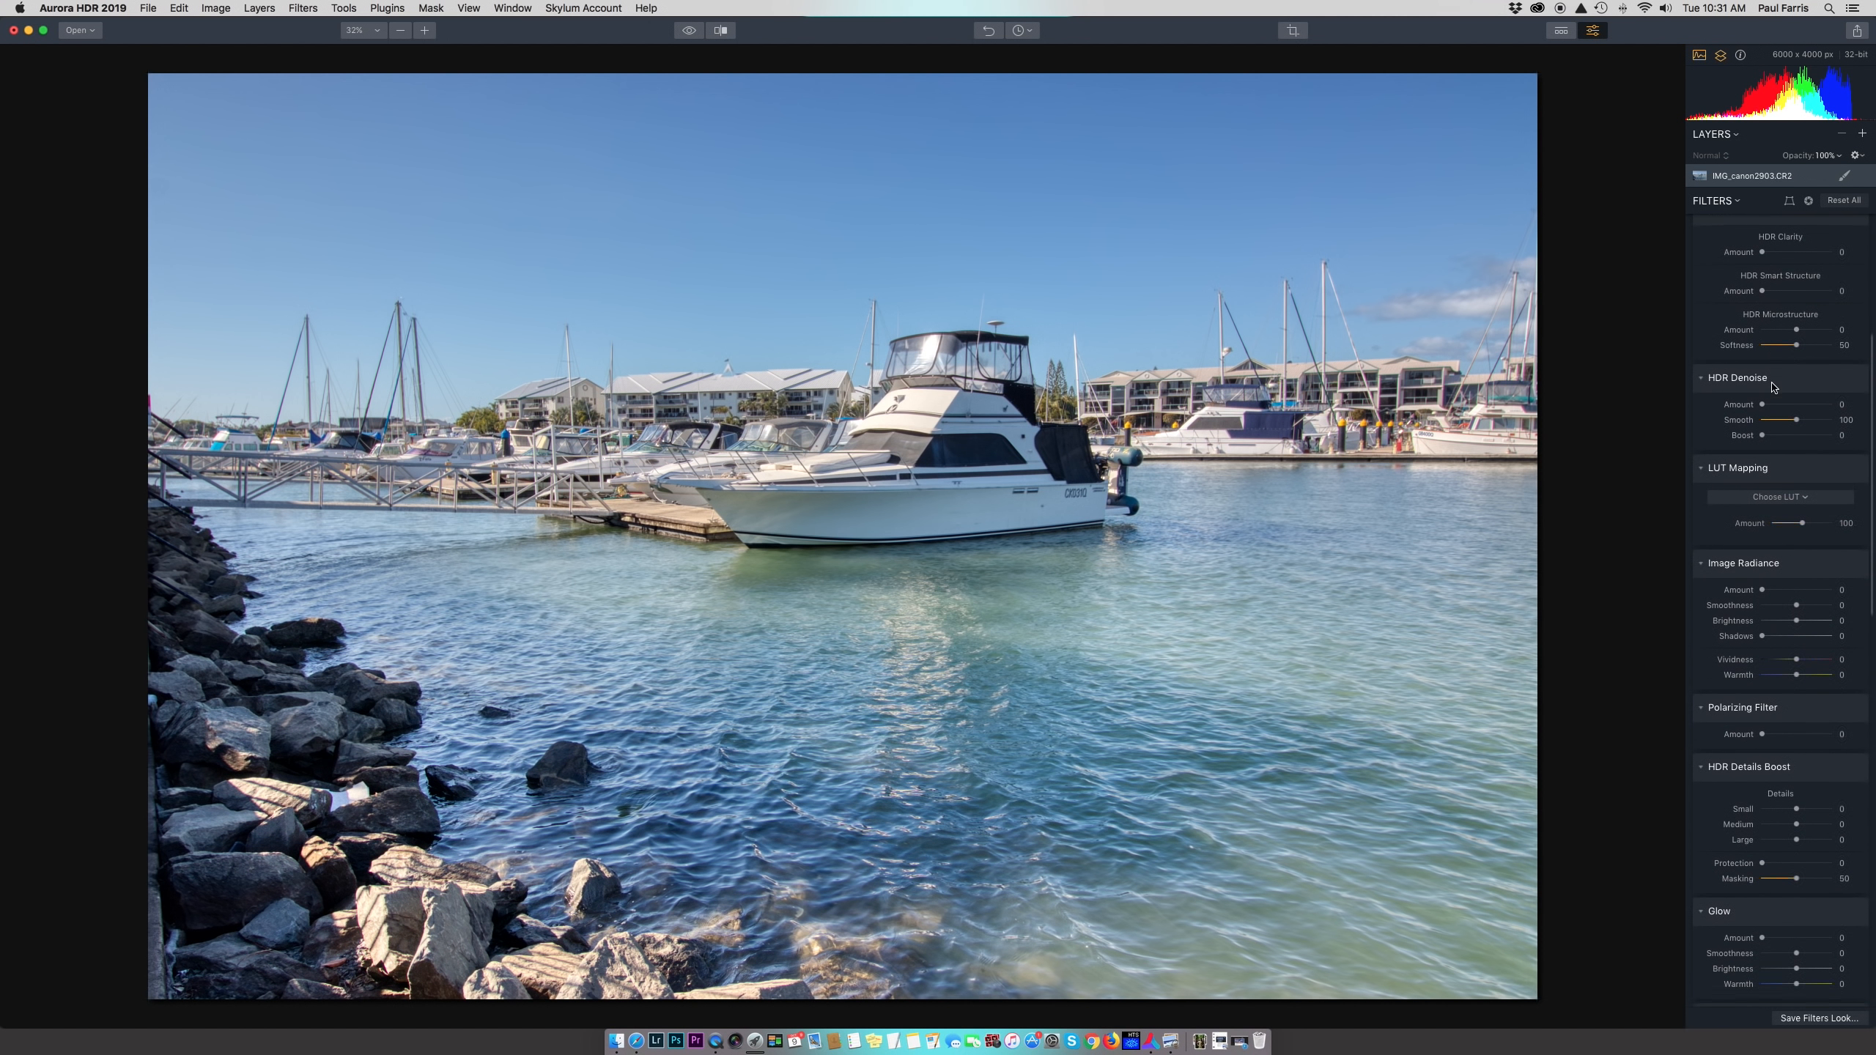
pyautogui.scroll(15, 1773, 387)
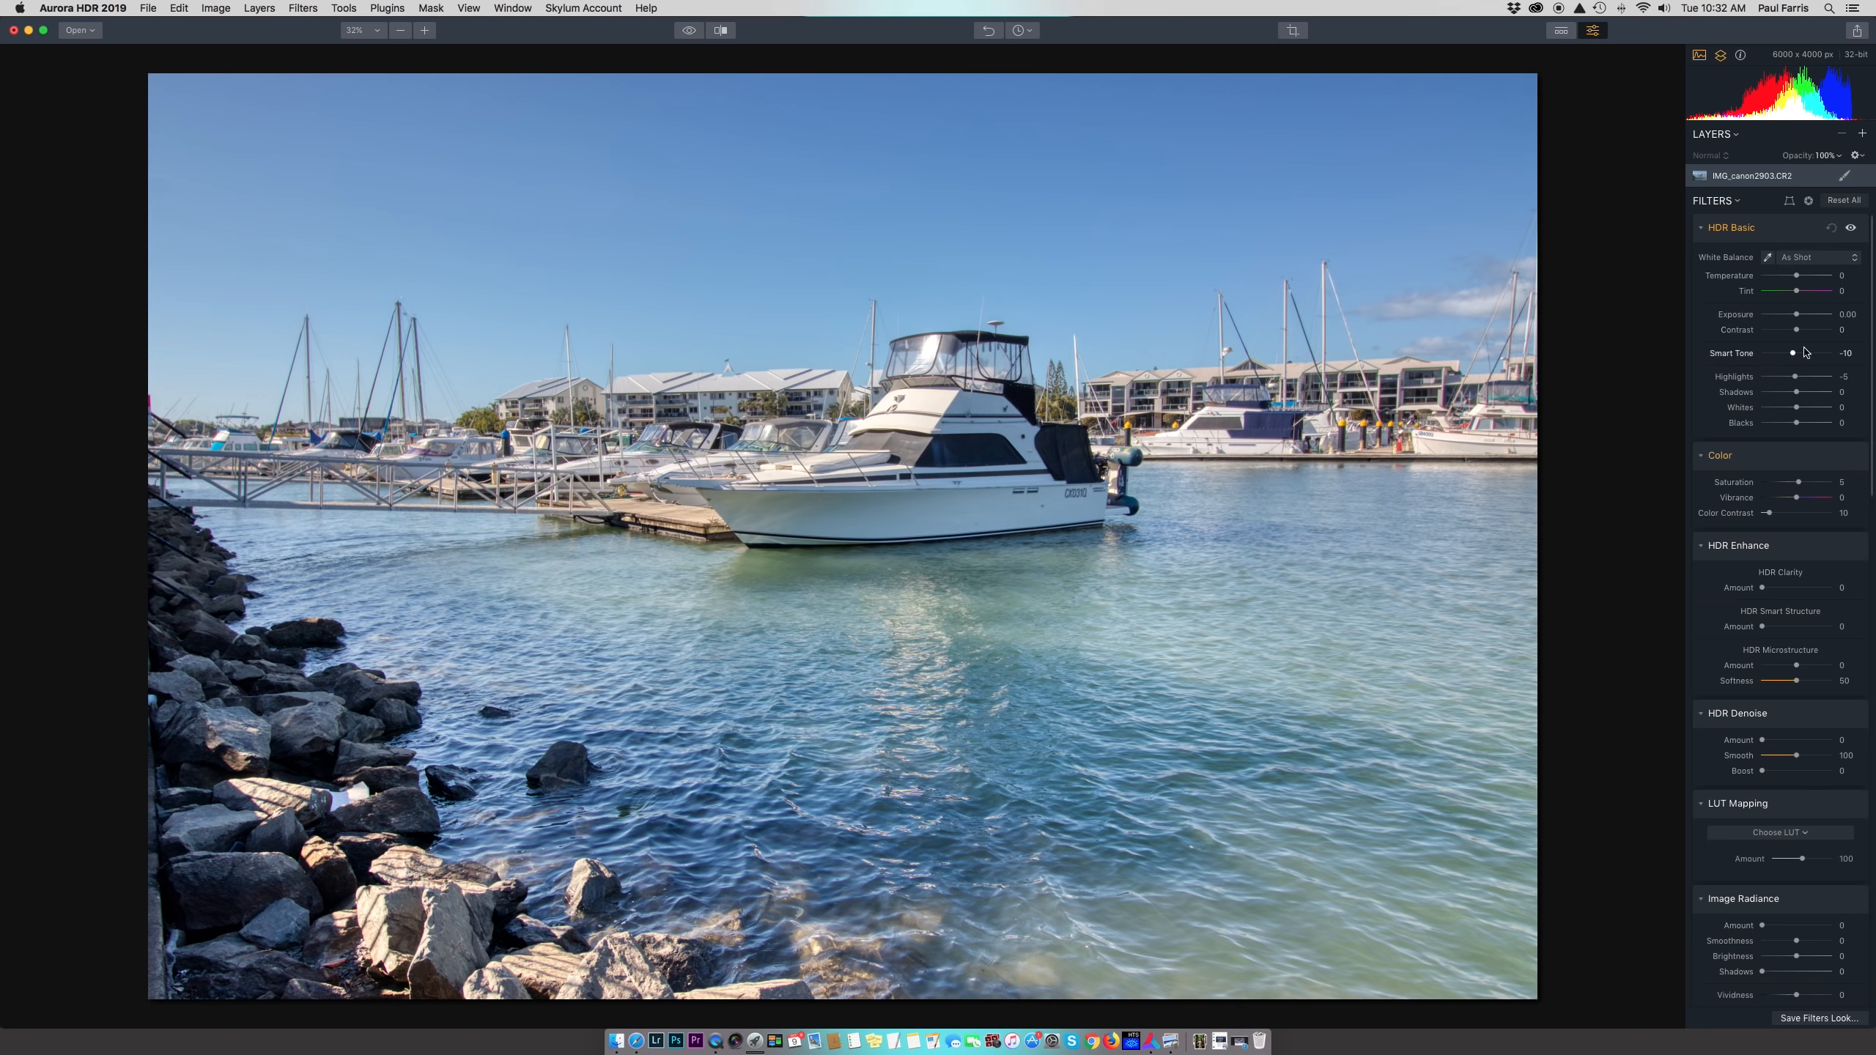
pyautogui.moveTo(1797, 276); pyautogui.dragTo(1790, 276)
pyautogui.doubleClick(1788, 276)
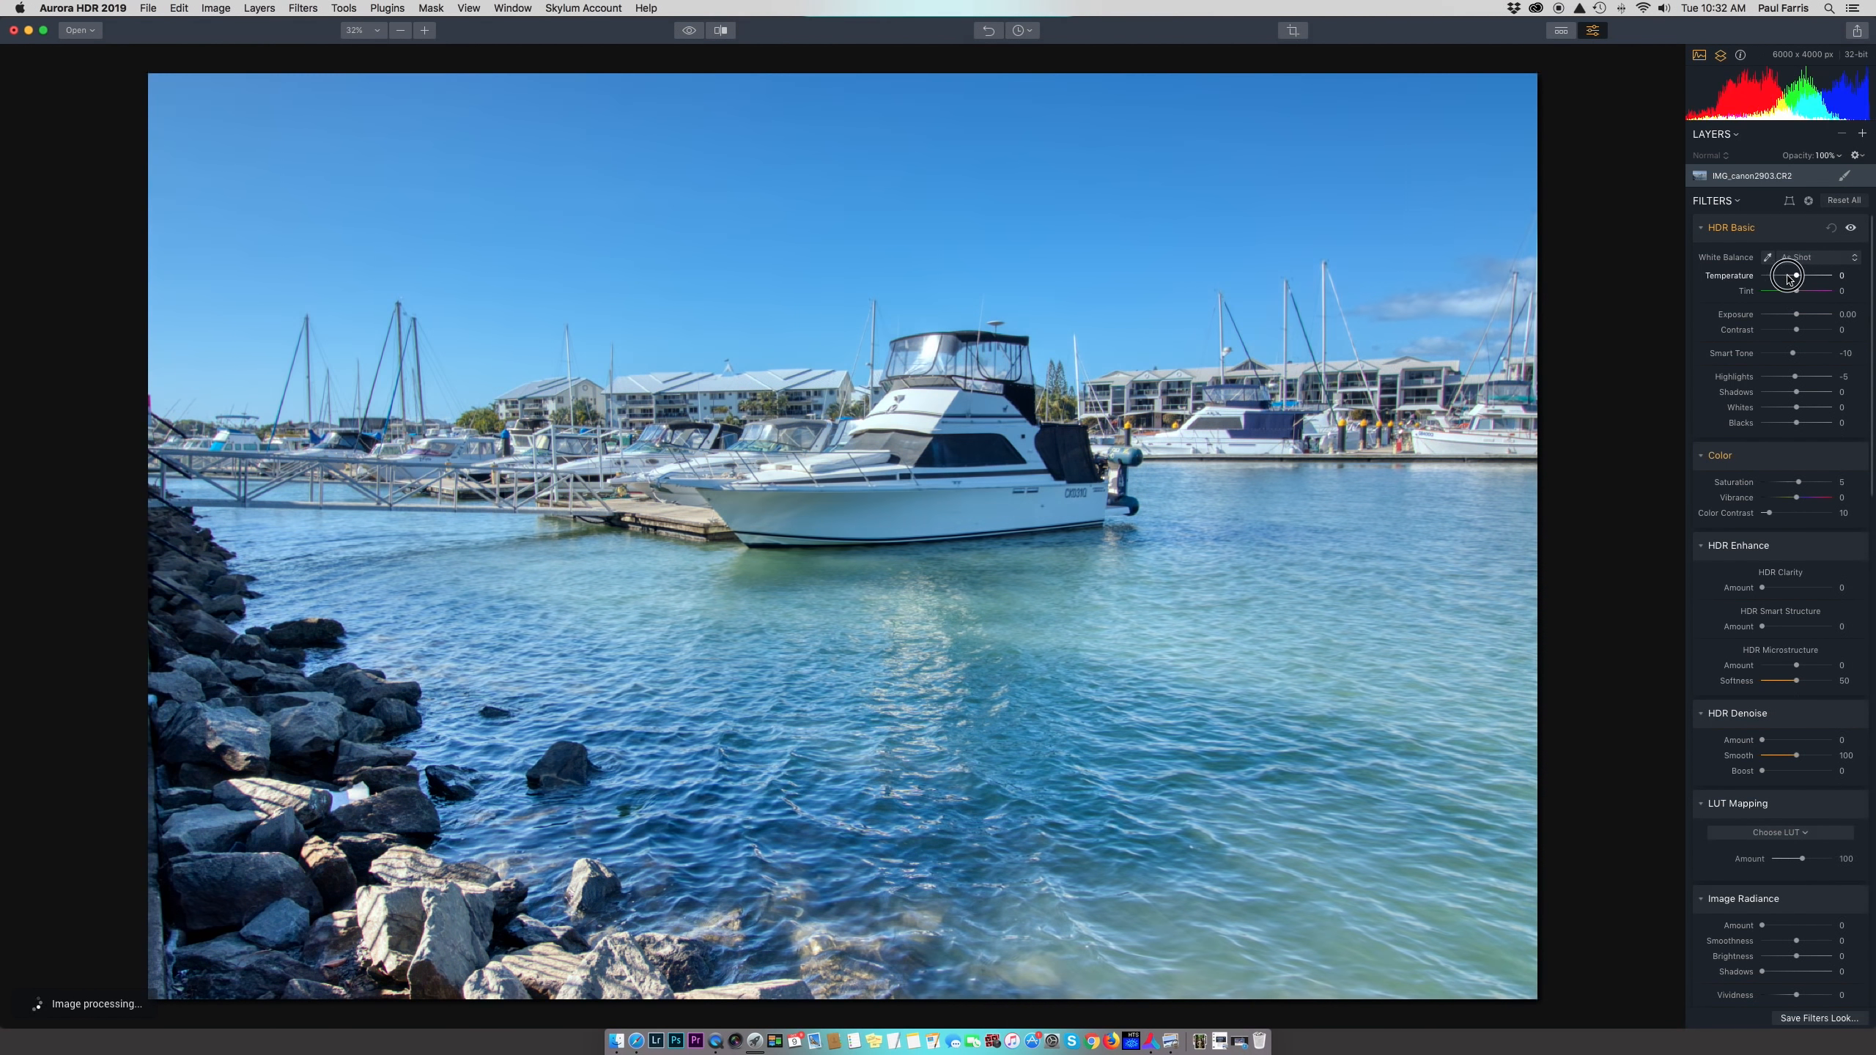
pyautogui.moveTo(1796, 315)
pyautogui.mouseDown()
pyautogui.moveTo(1780, 316)
pyautogui.moveTo(1819, 315)
pyautogui.mouseUp()
pyautogui.doubleClick(1819, 315)
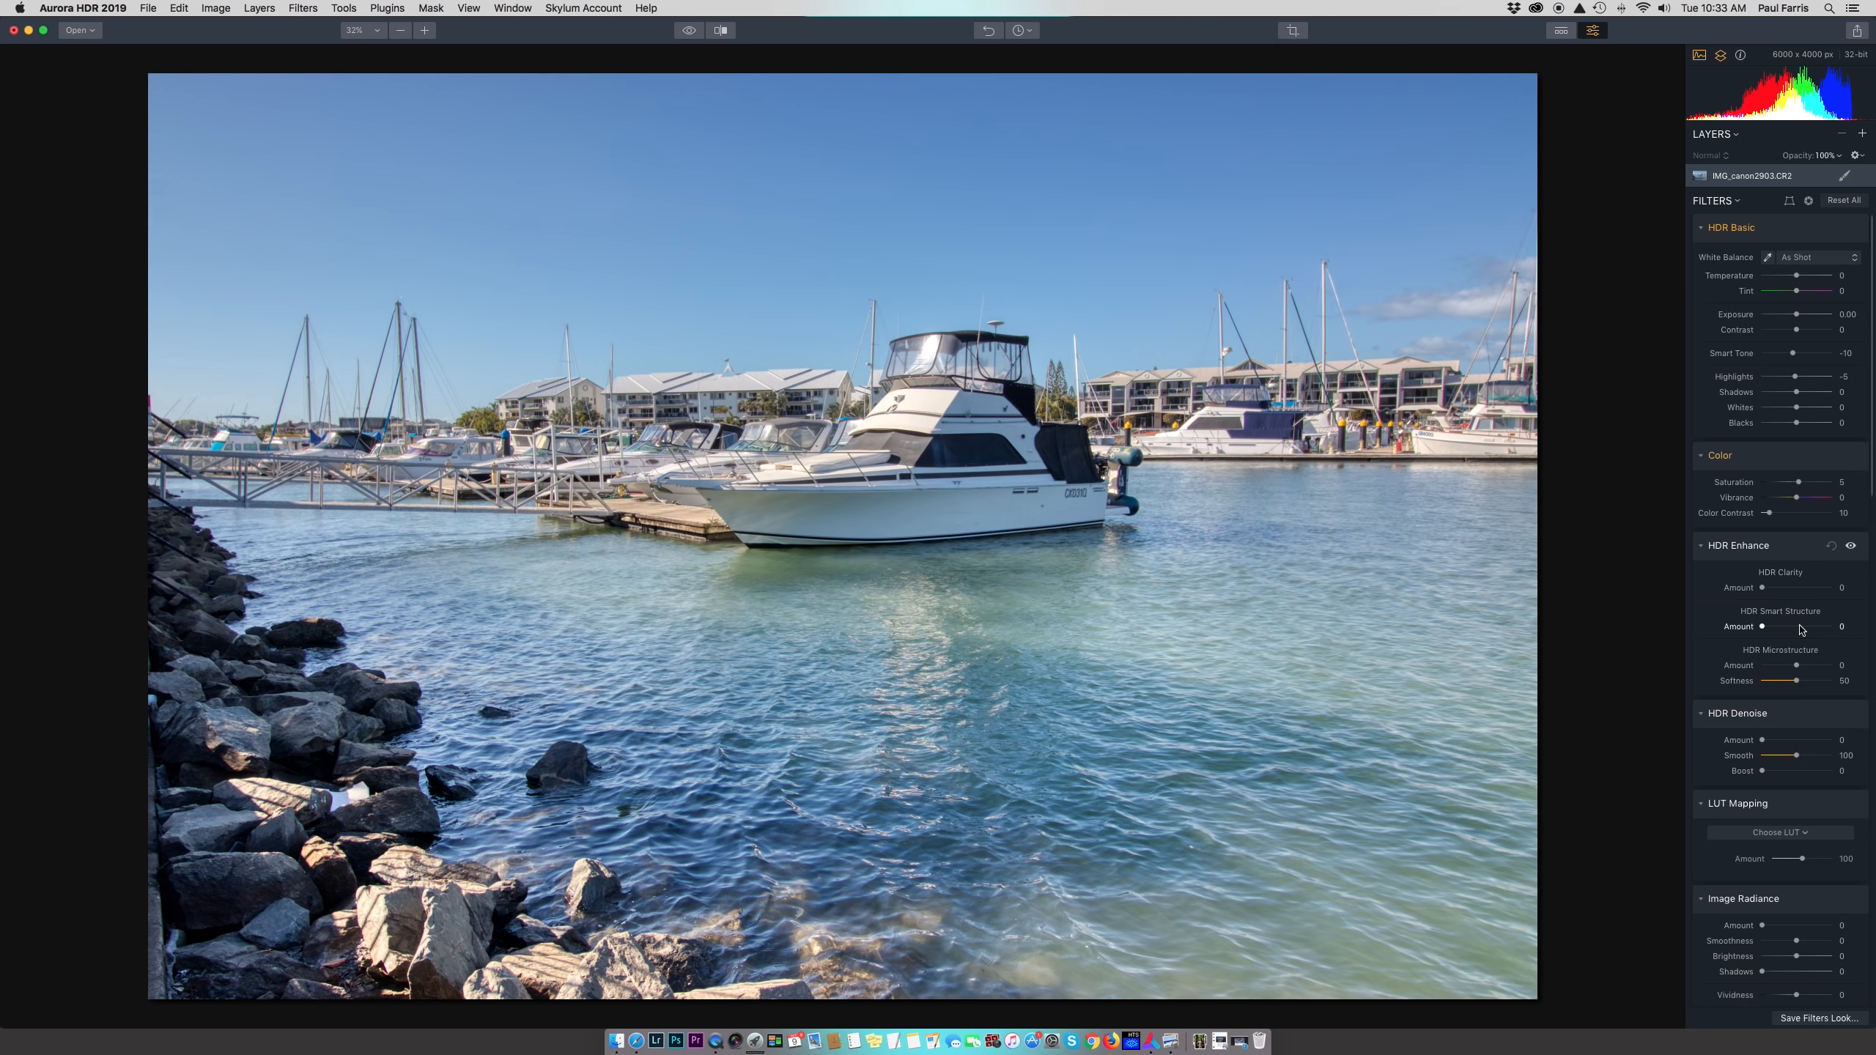
# Raise HDR Smart Structure to 75 and compare HDR Enhance on and off
pyautogui.click(1768, 627)
pyautogui.moveTo(1768, 627); pyautogui.dragTo(1822, 629)
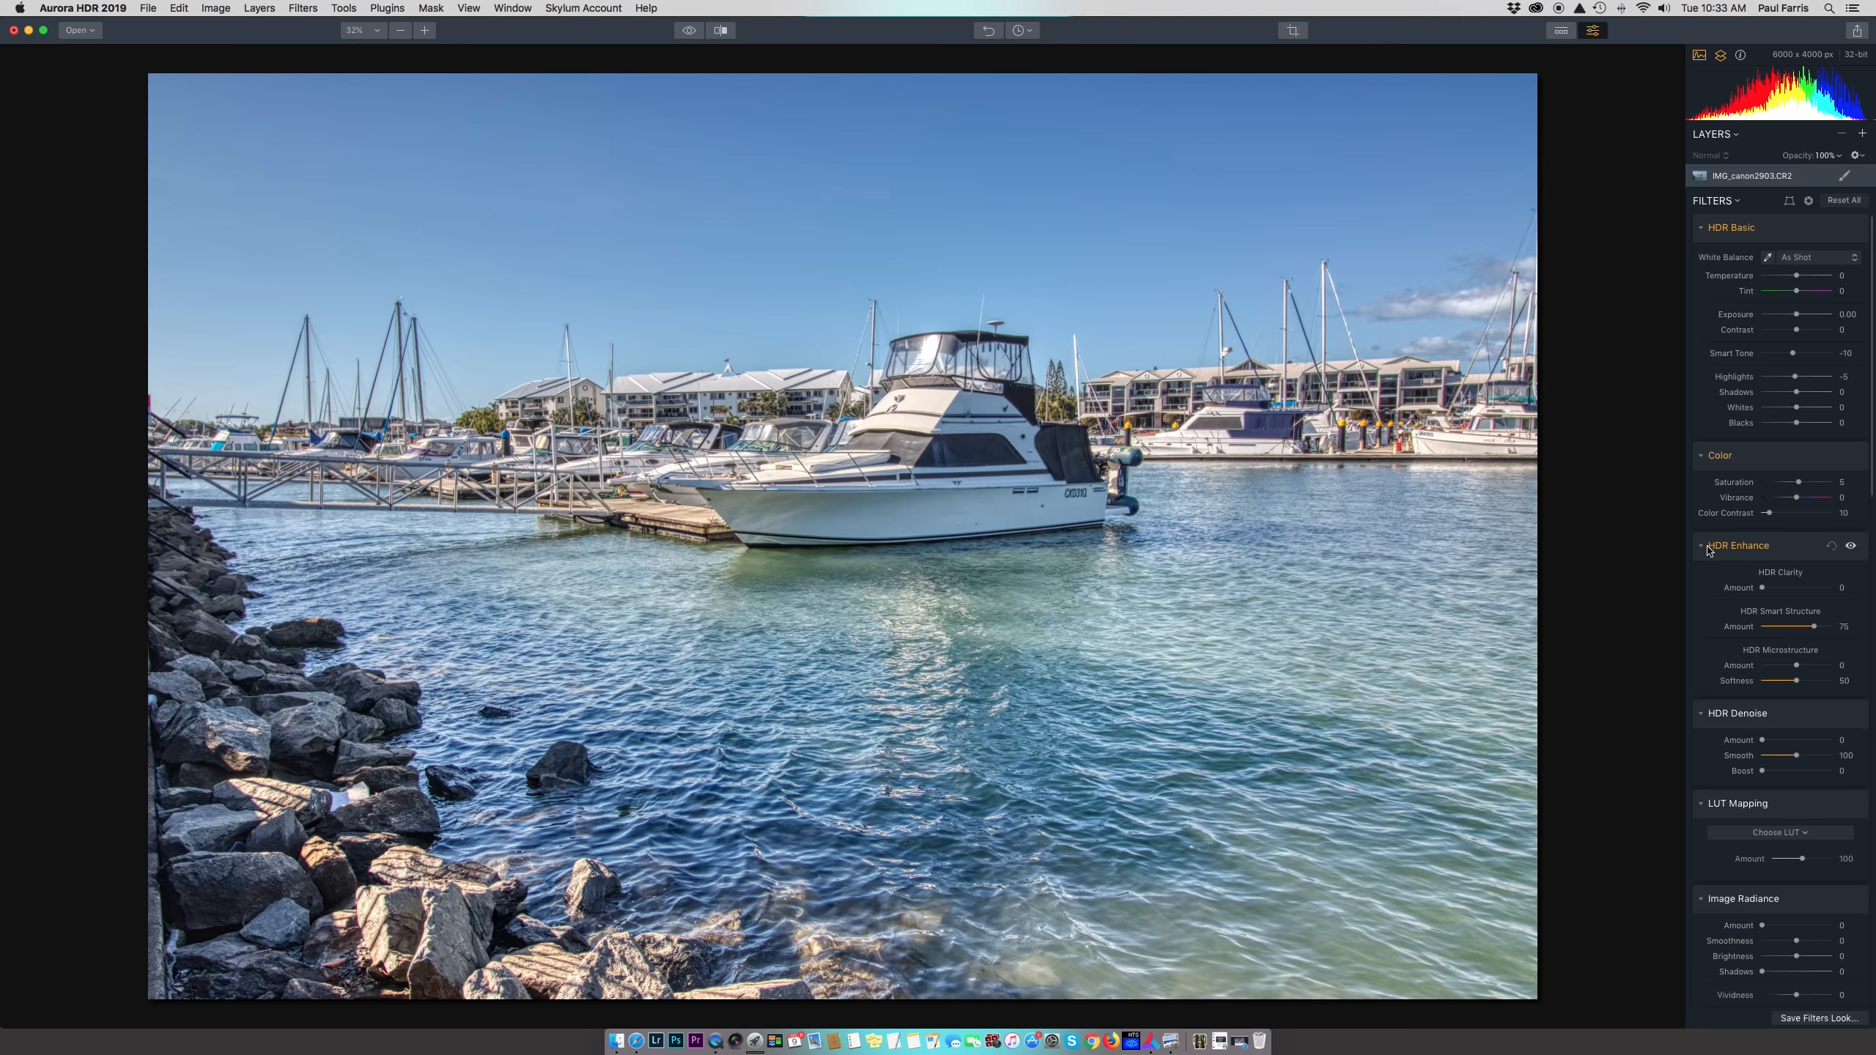
pyautogui.moveTo(1857, 552)
pyautogui.click(1853, 548)
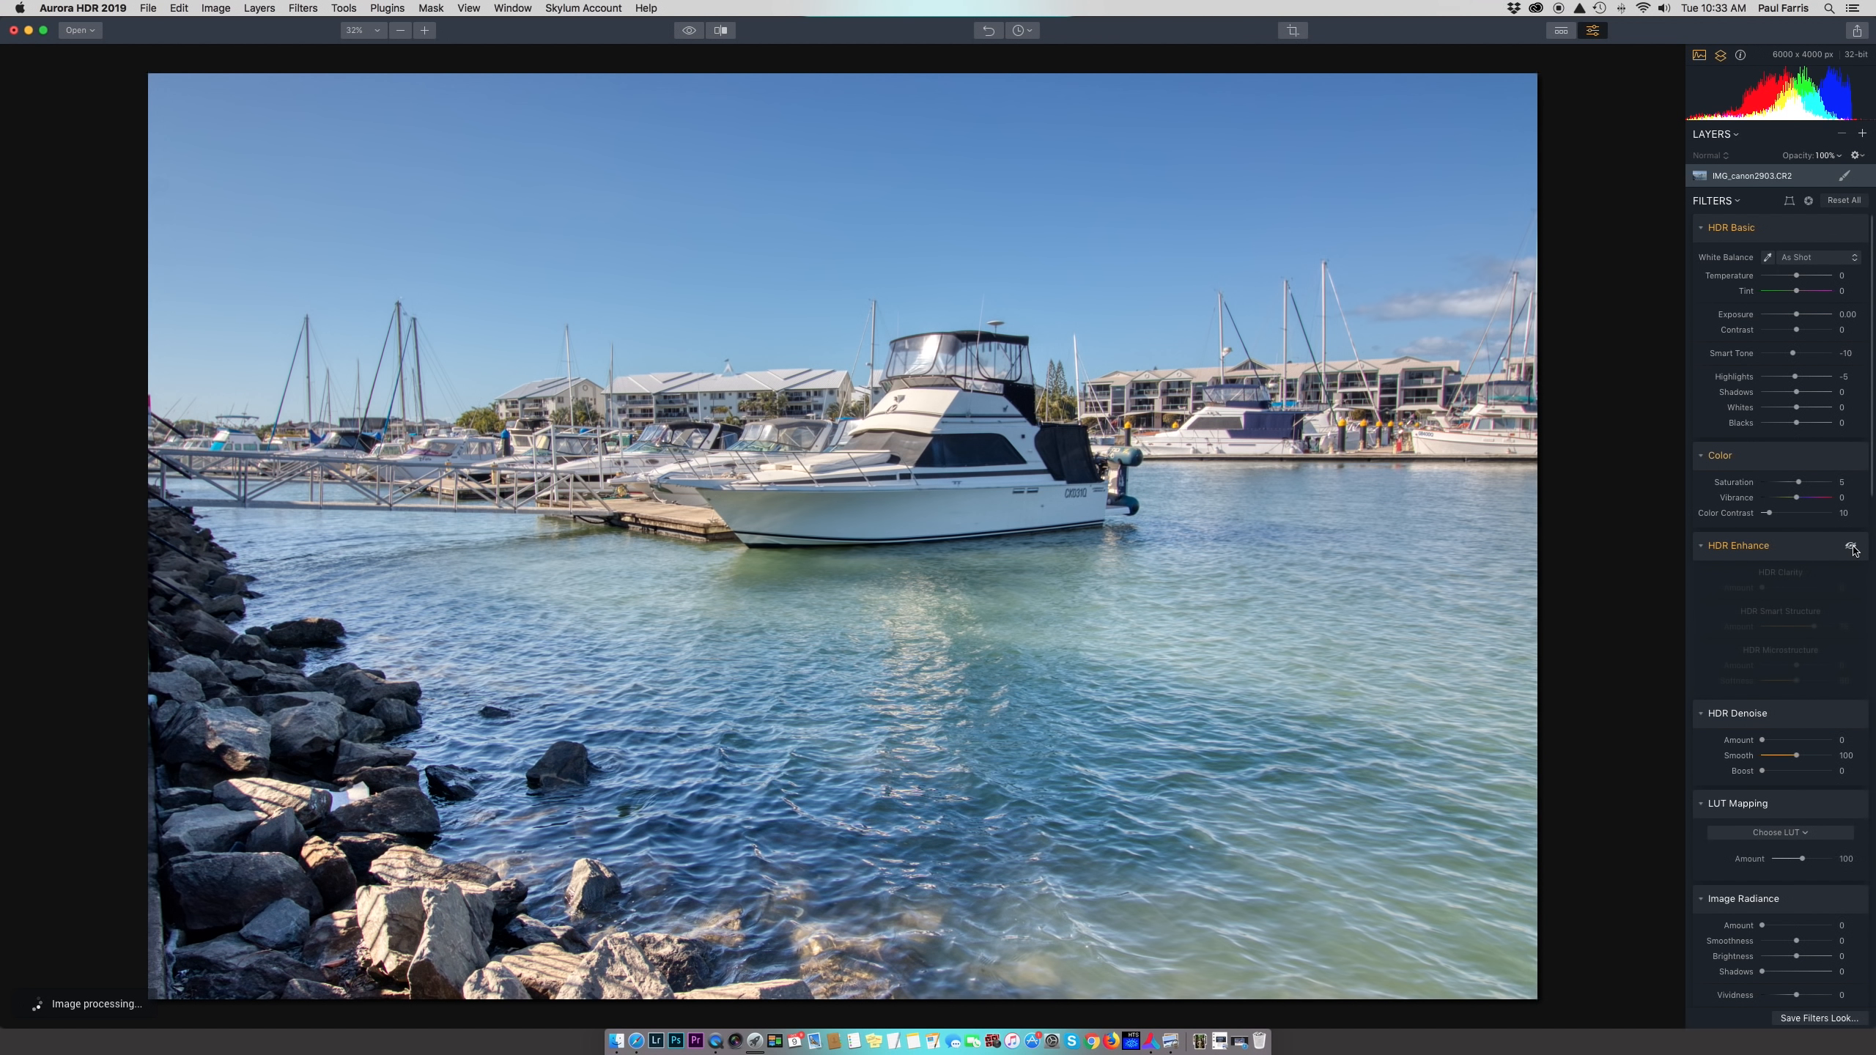
pyautogui.click(1853, 547)
pyautogui.click(1853, 548)
pyautogui.click(1853, 547)
pyautogui.click(1853, 547)
pyautogui.click(1853, 548)
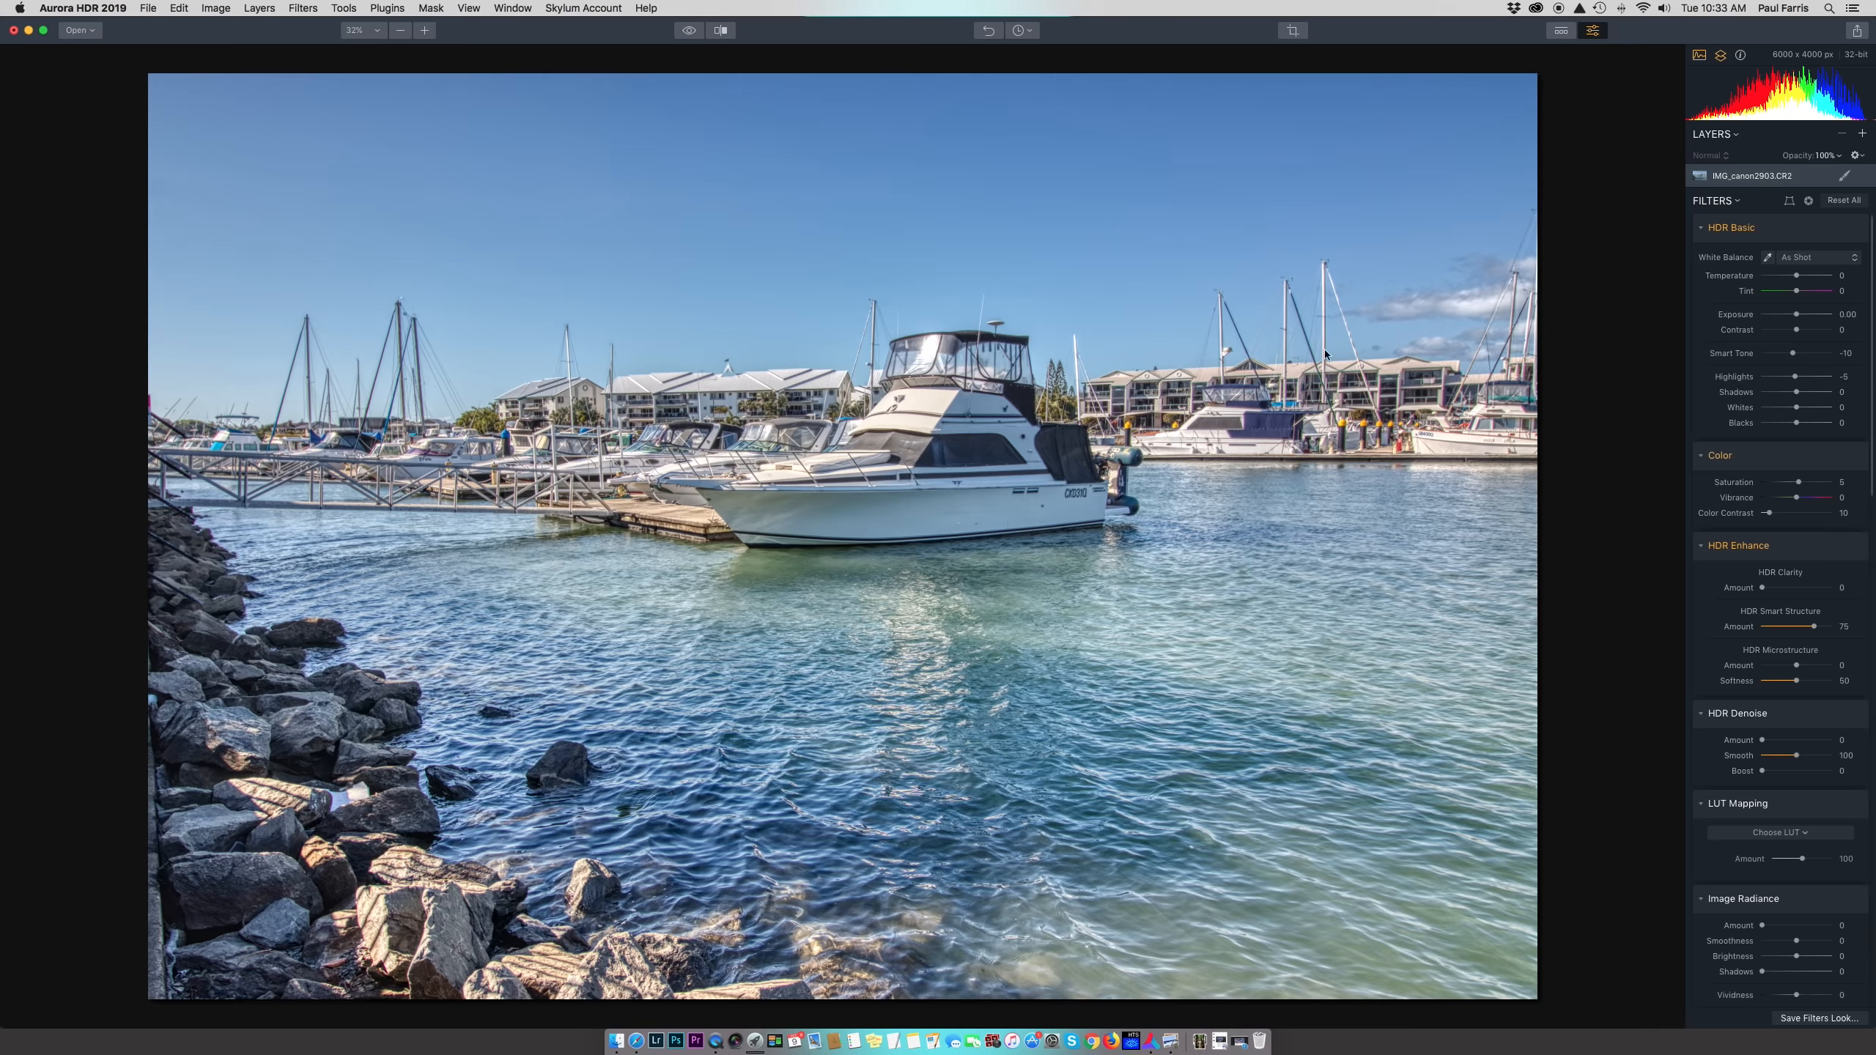
# Compare the effect at 100% on the right-side buildings, then set Microstructure Softness to 24
pyautogui.doubleClick(1343, 362)
pyautogui.moveTo(1343, 362); pyautogui.dragTo(973, 355)
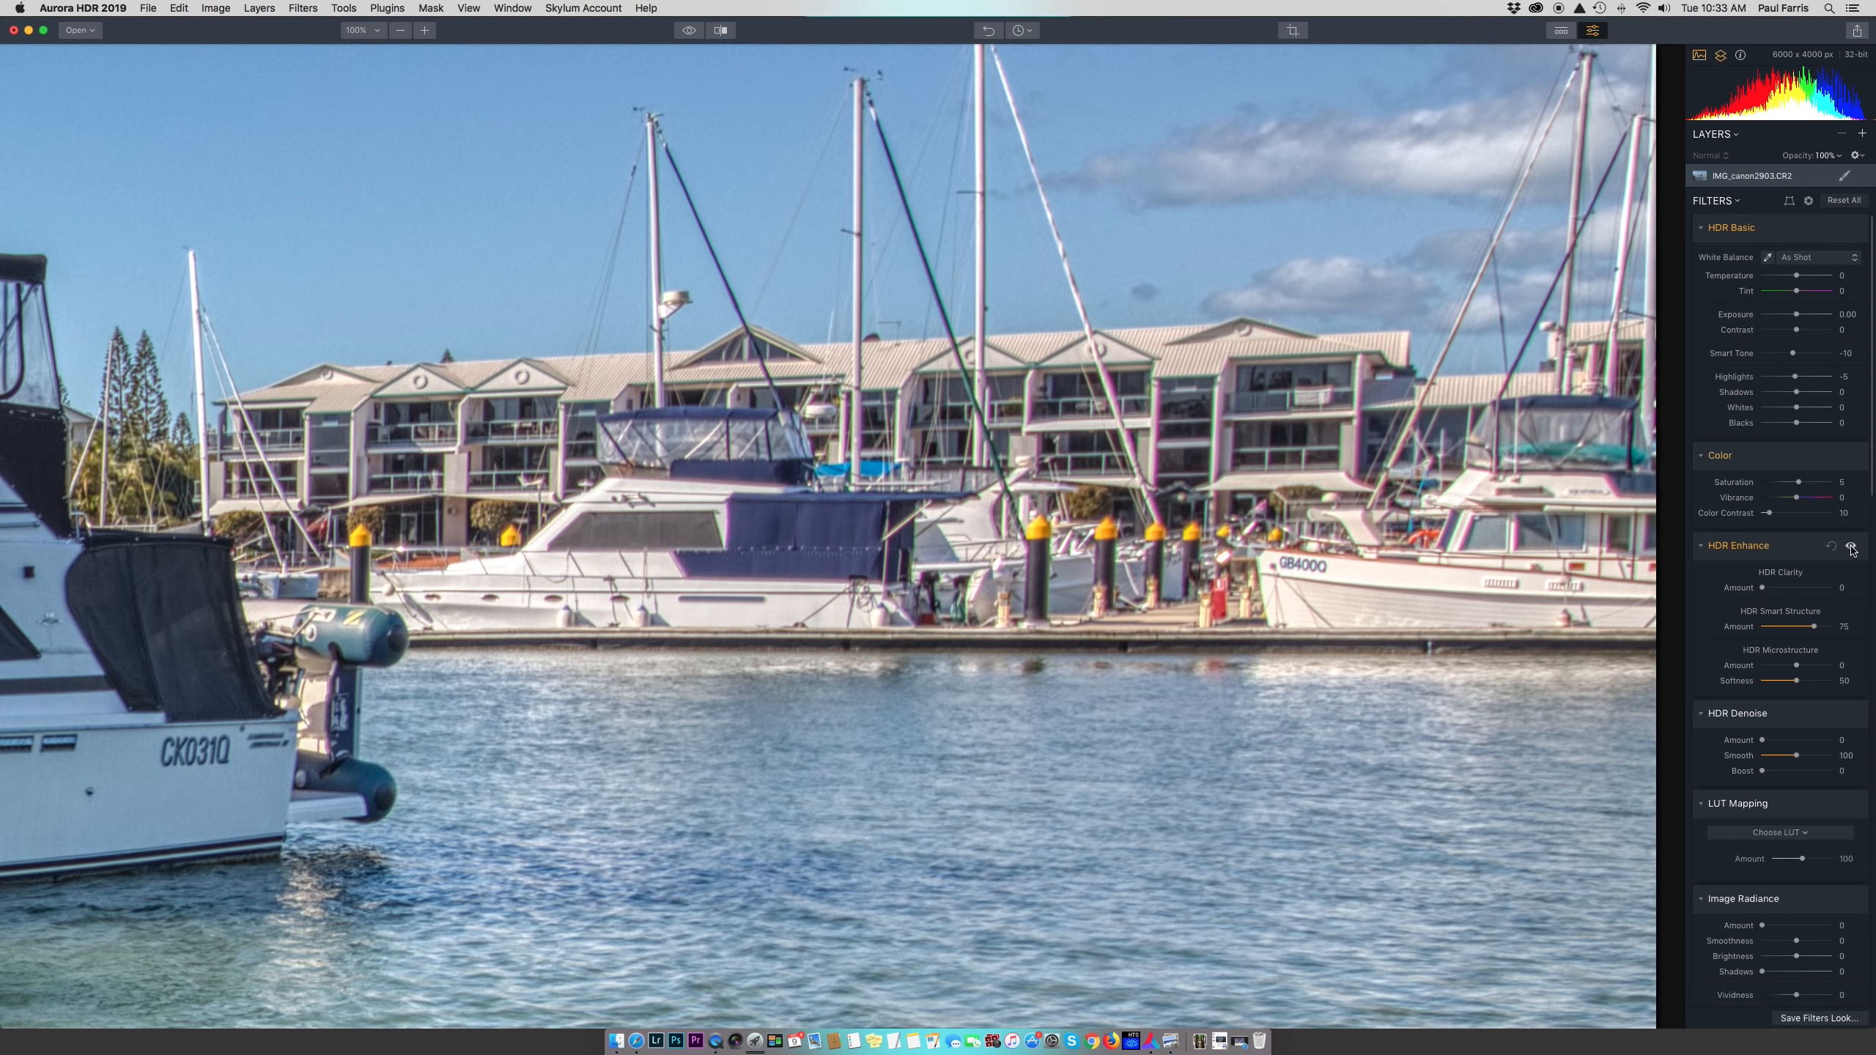
pyautogui.click(1853, 547)
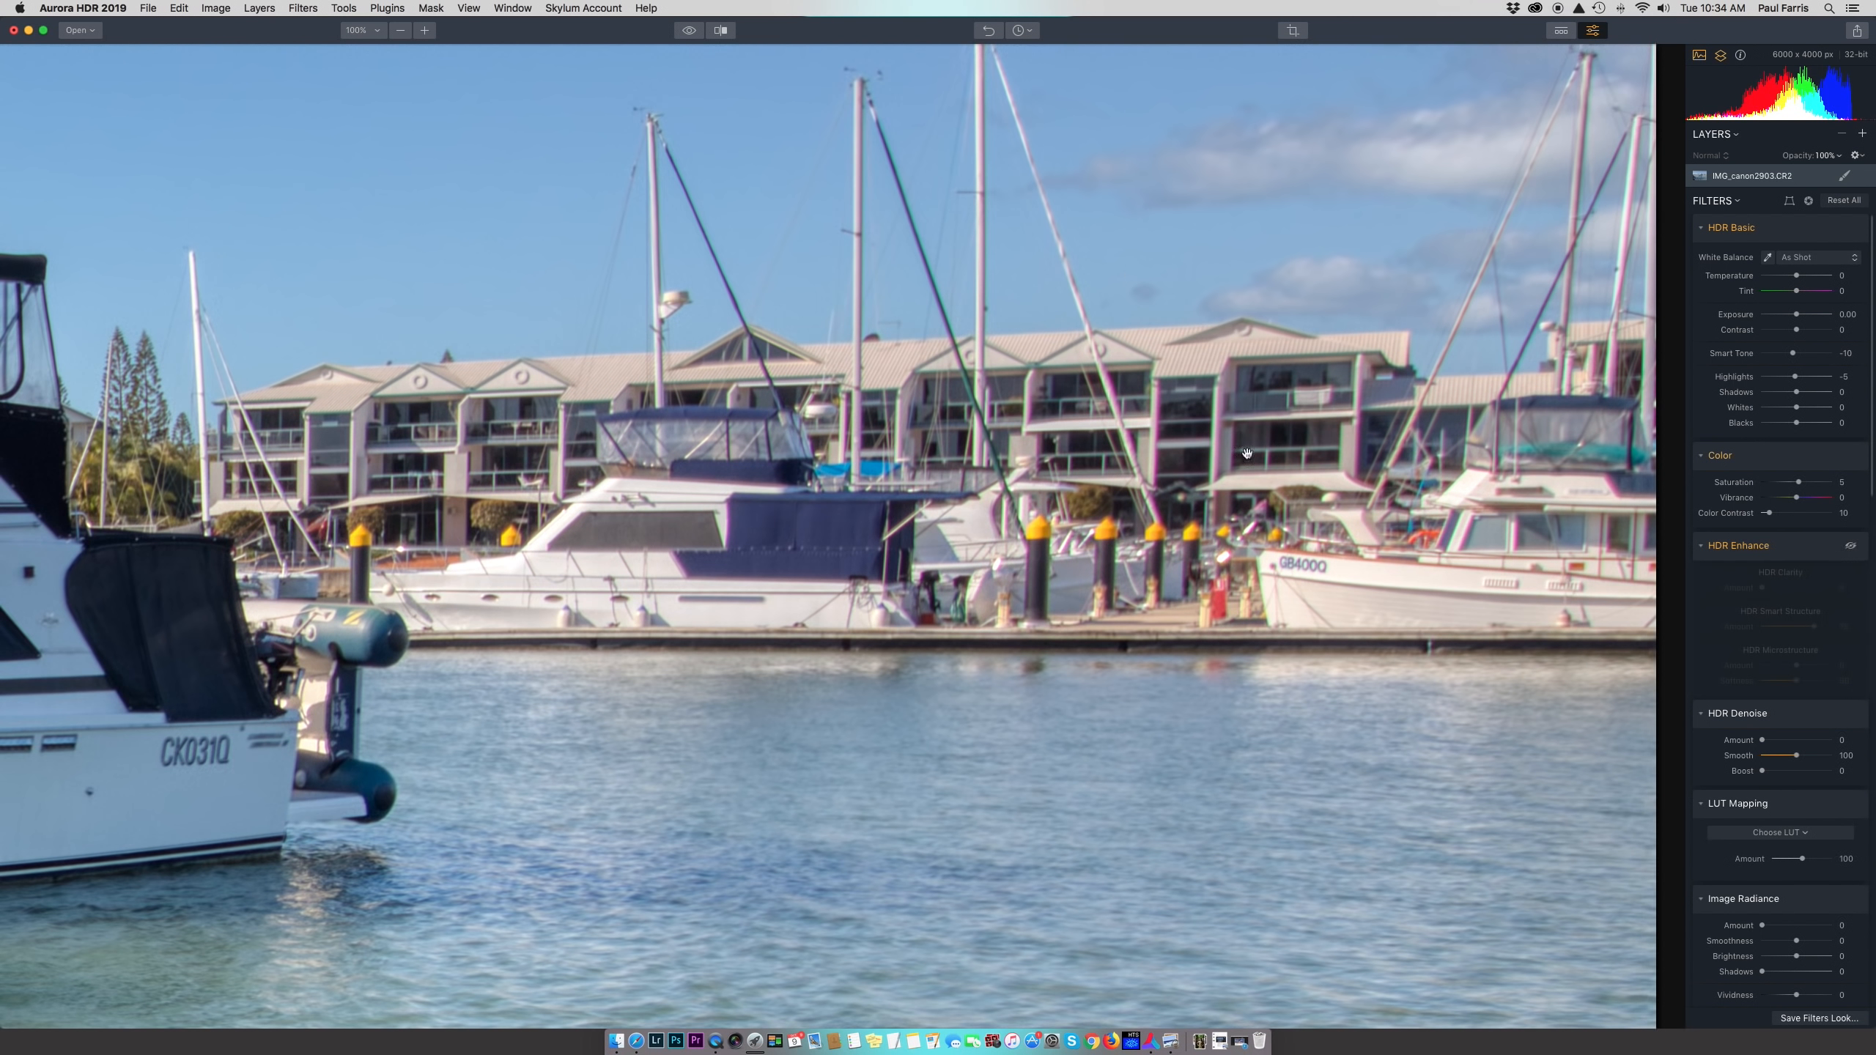
pyautogui.click(1852, 546)
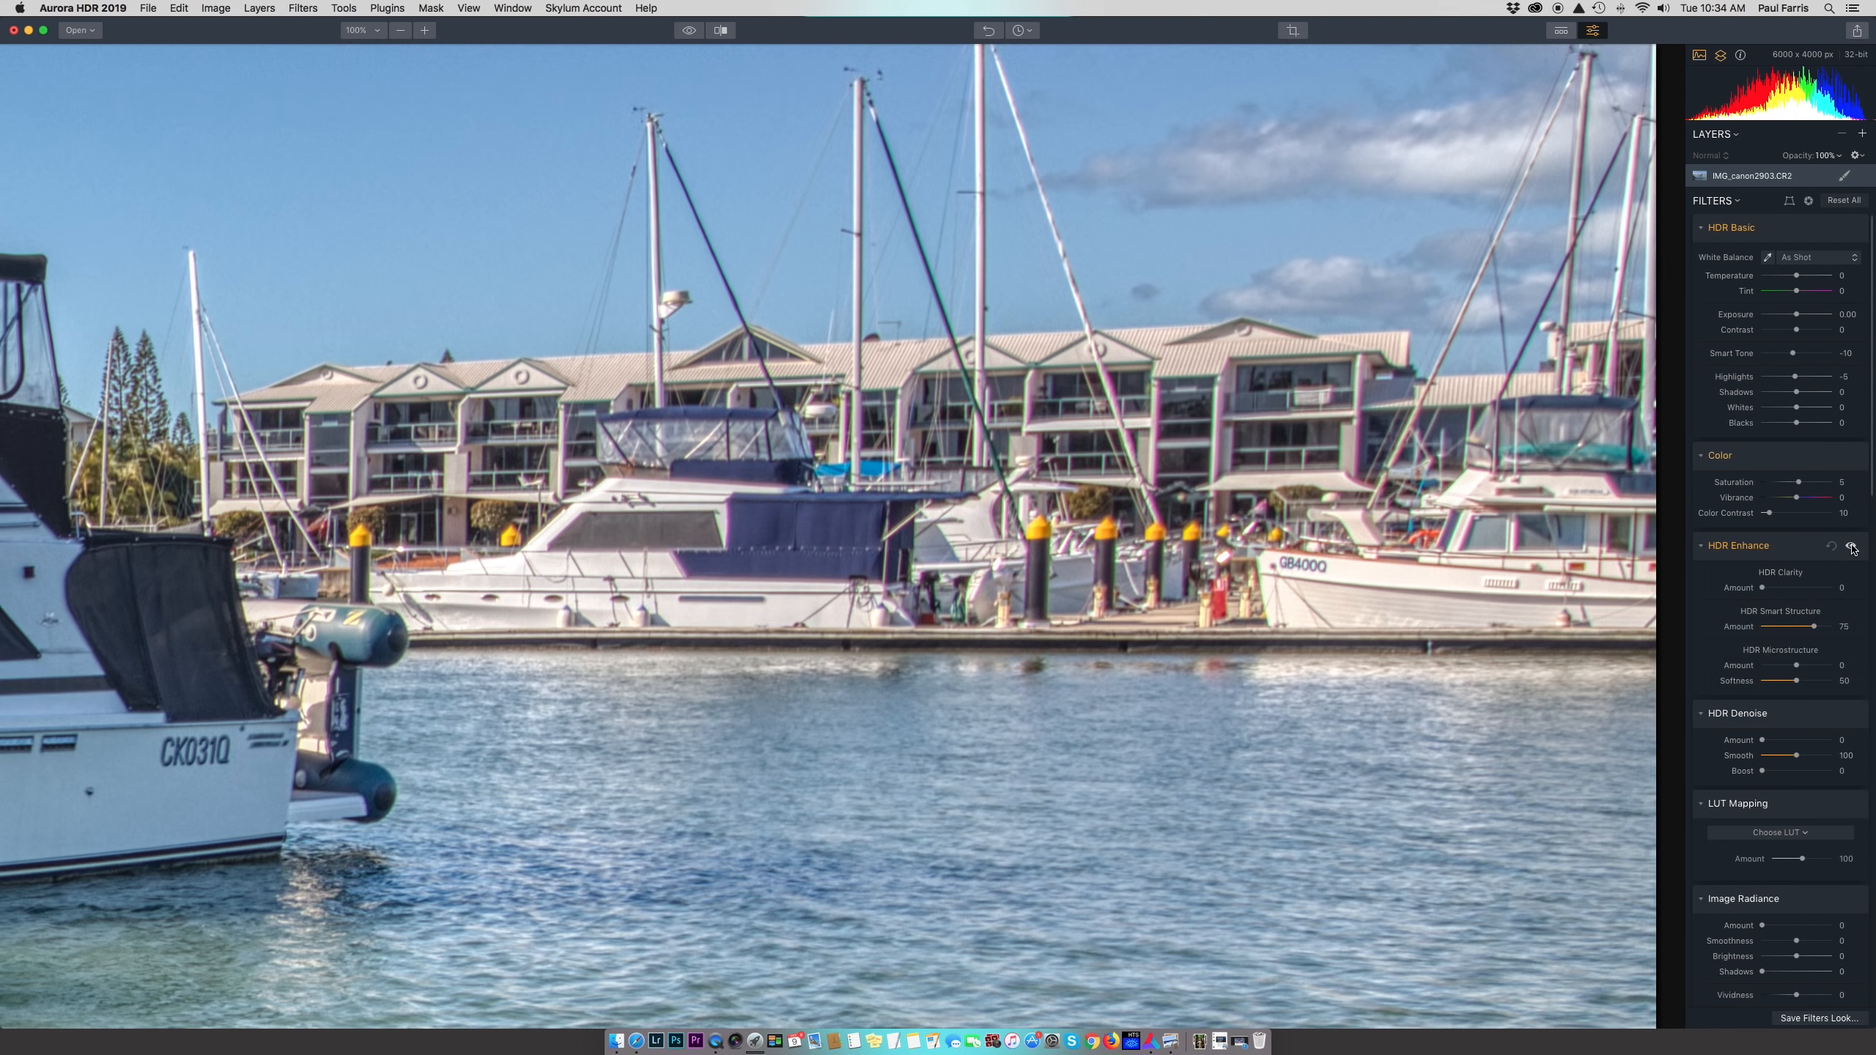
pyautogui.doubleClick(1422, 503)
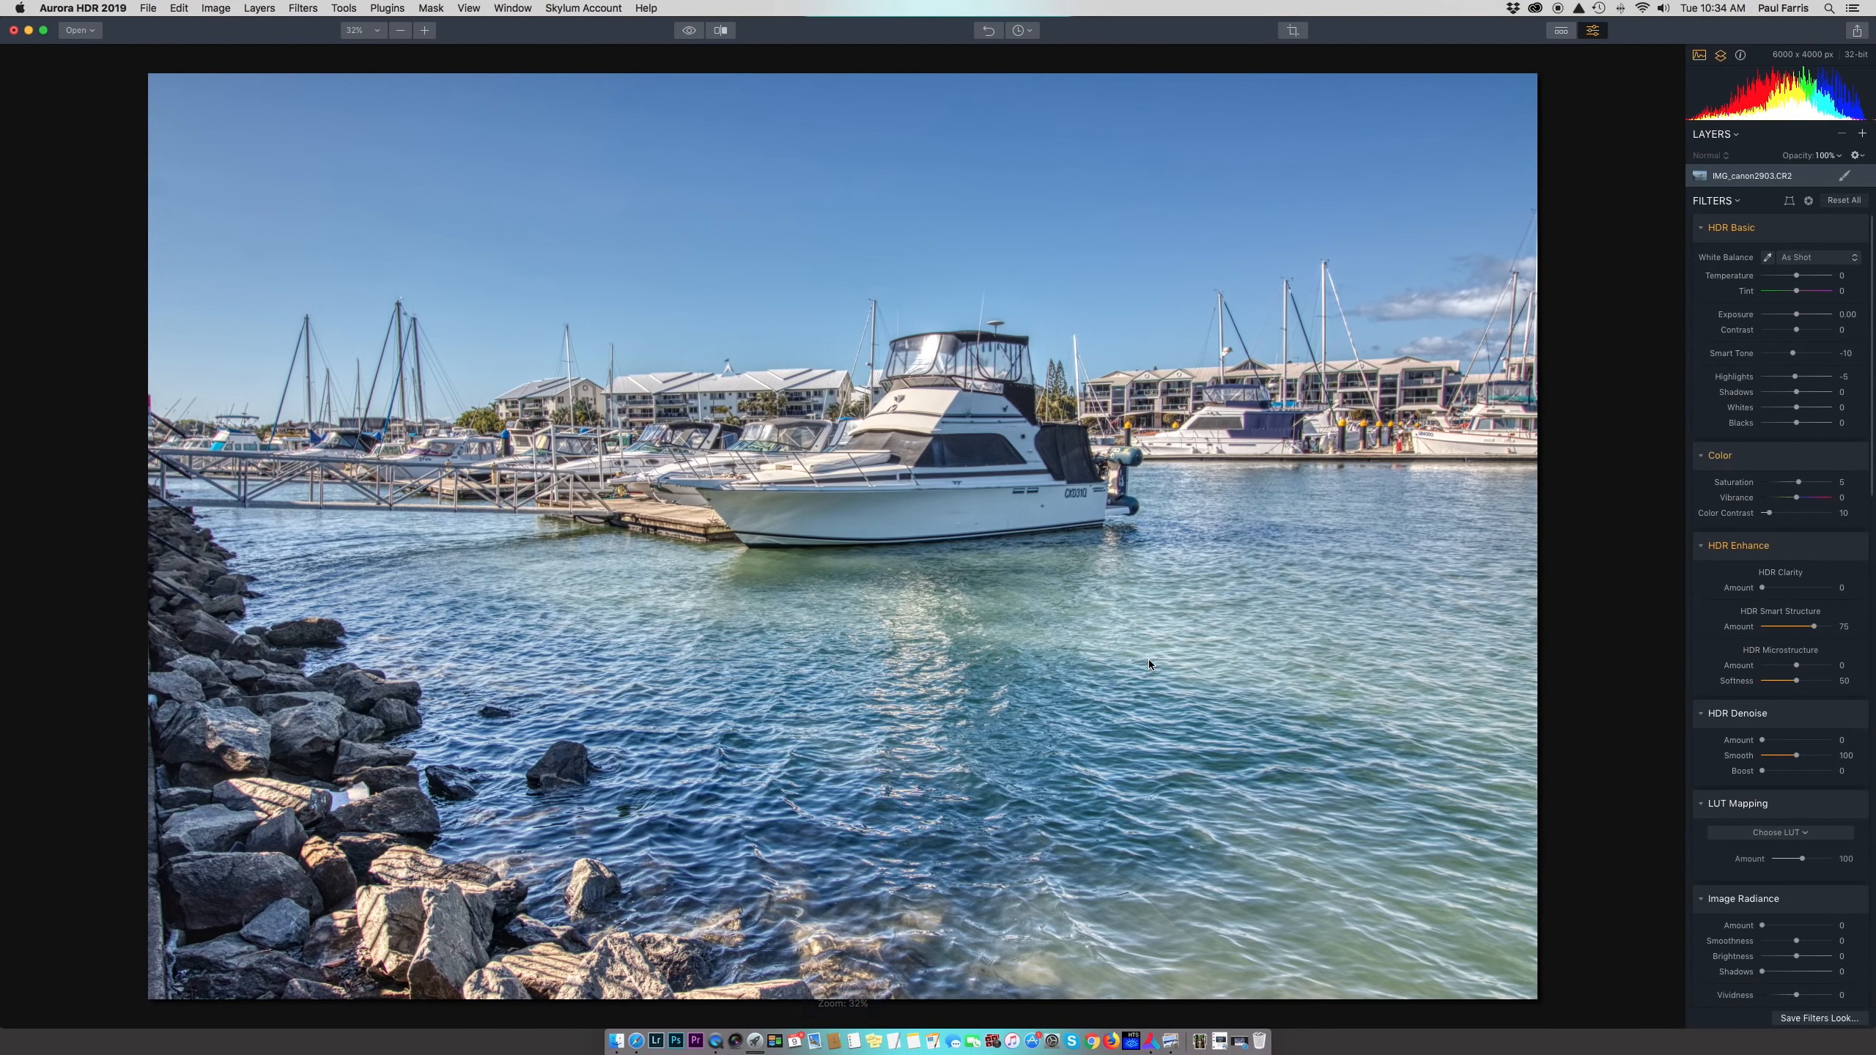
pyautogui.click(1779, 682)
# Inspect the sky at 100% and set HDR Denoise Amount to 53
pyautogui.click(1145, 153)
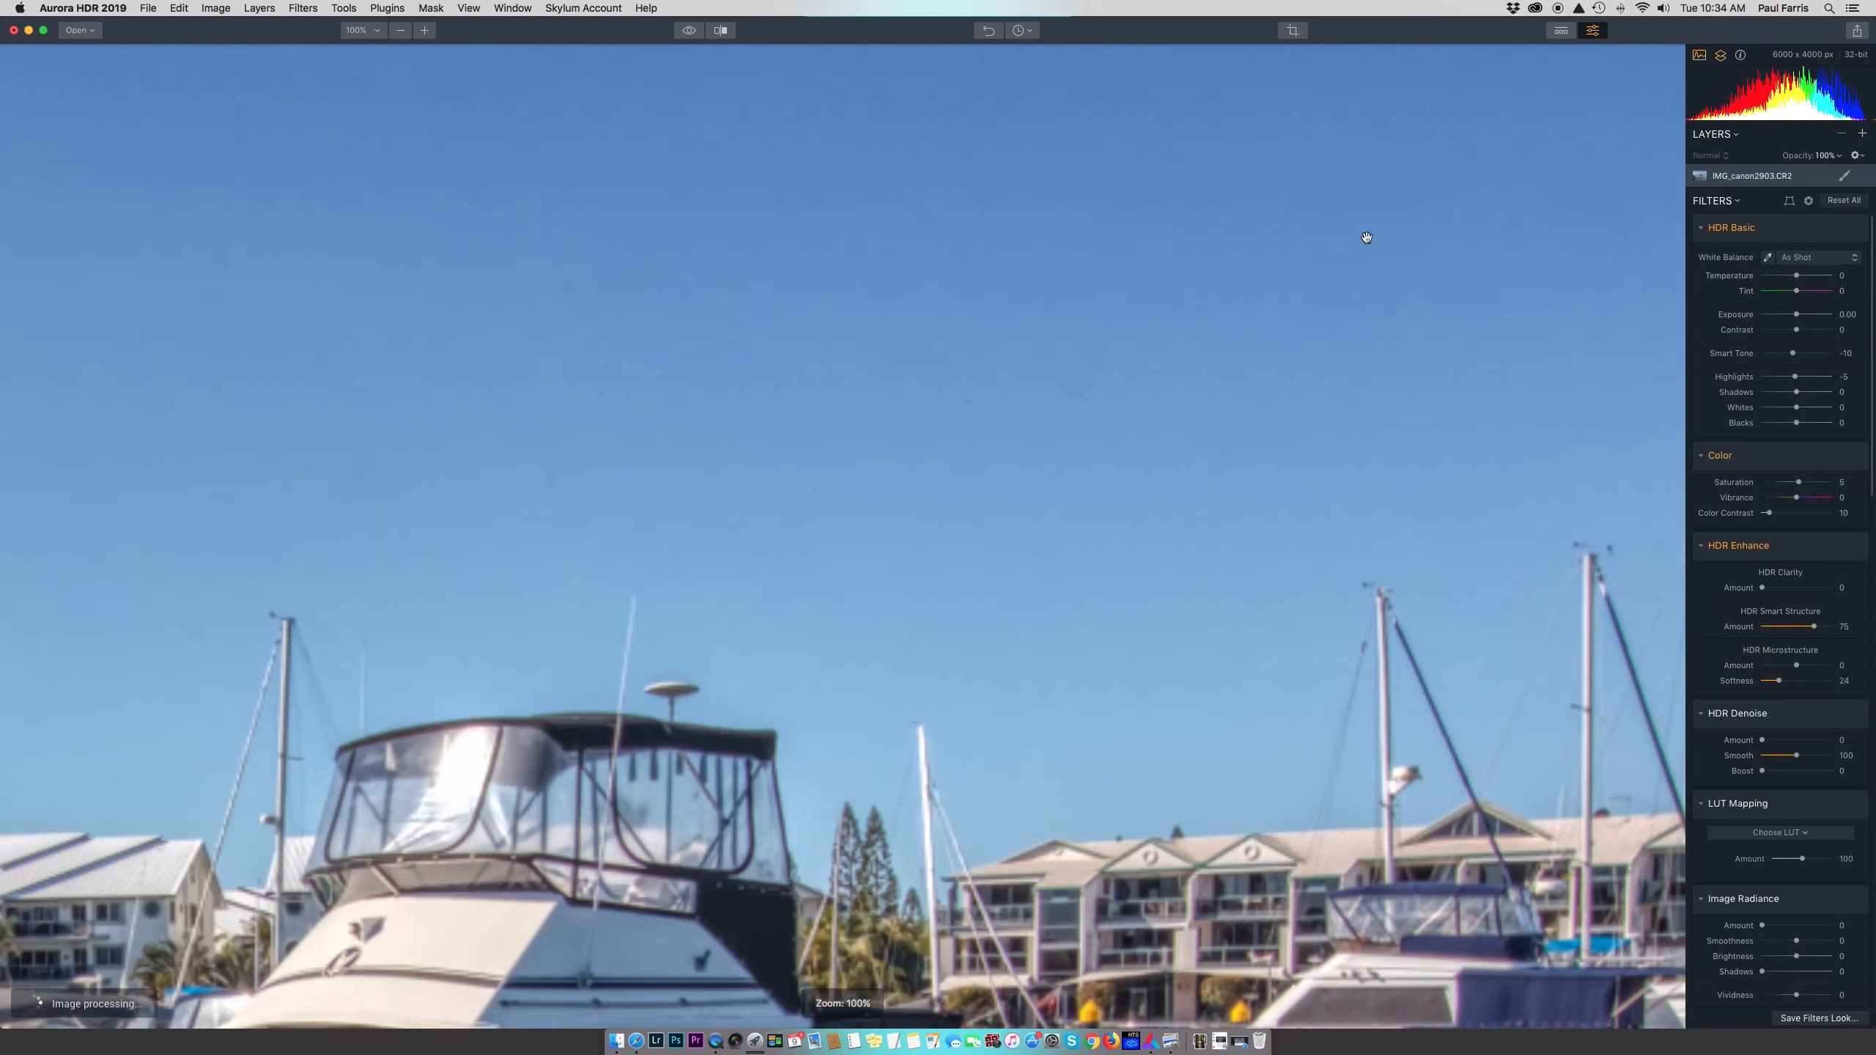
pyautogui.moveTo(1369, 240); pyautogui.dragTo(1183, 553)
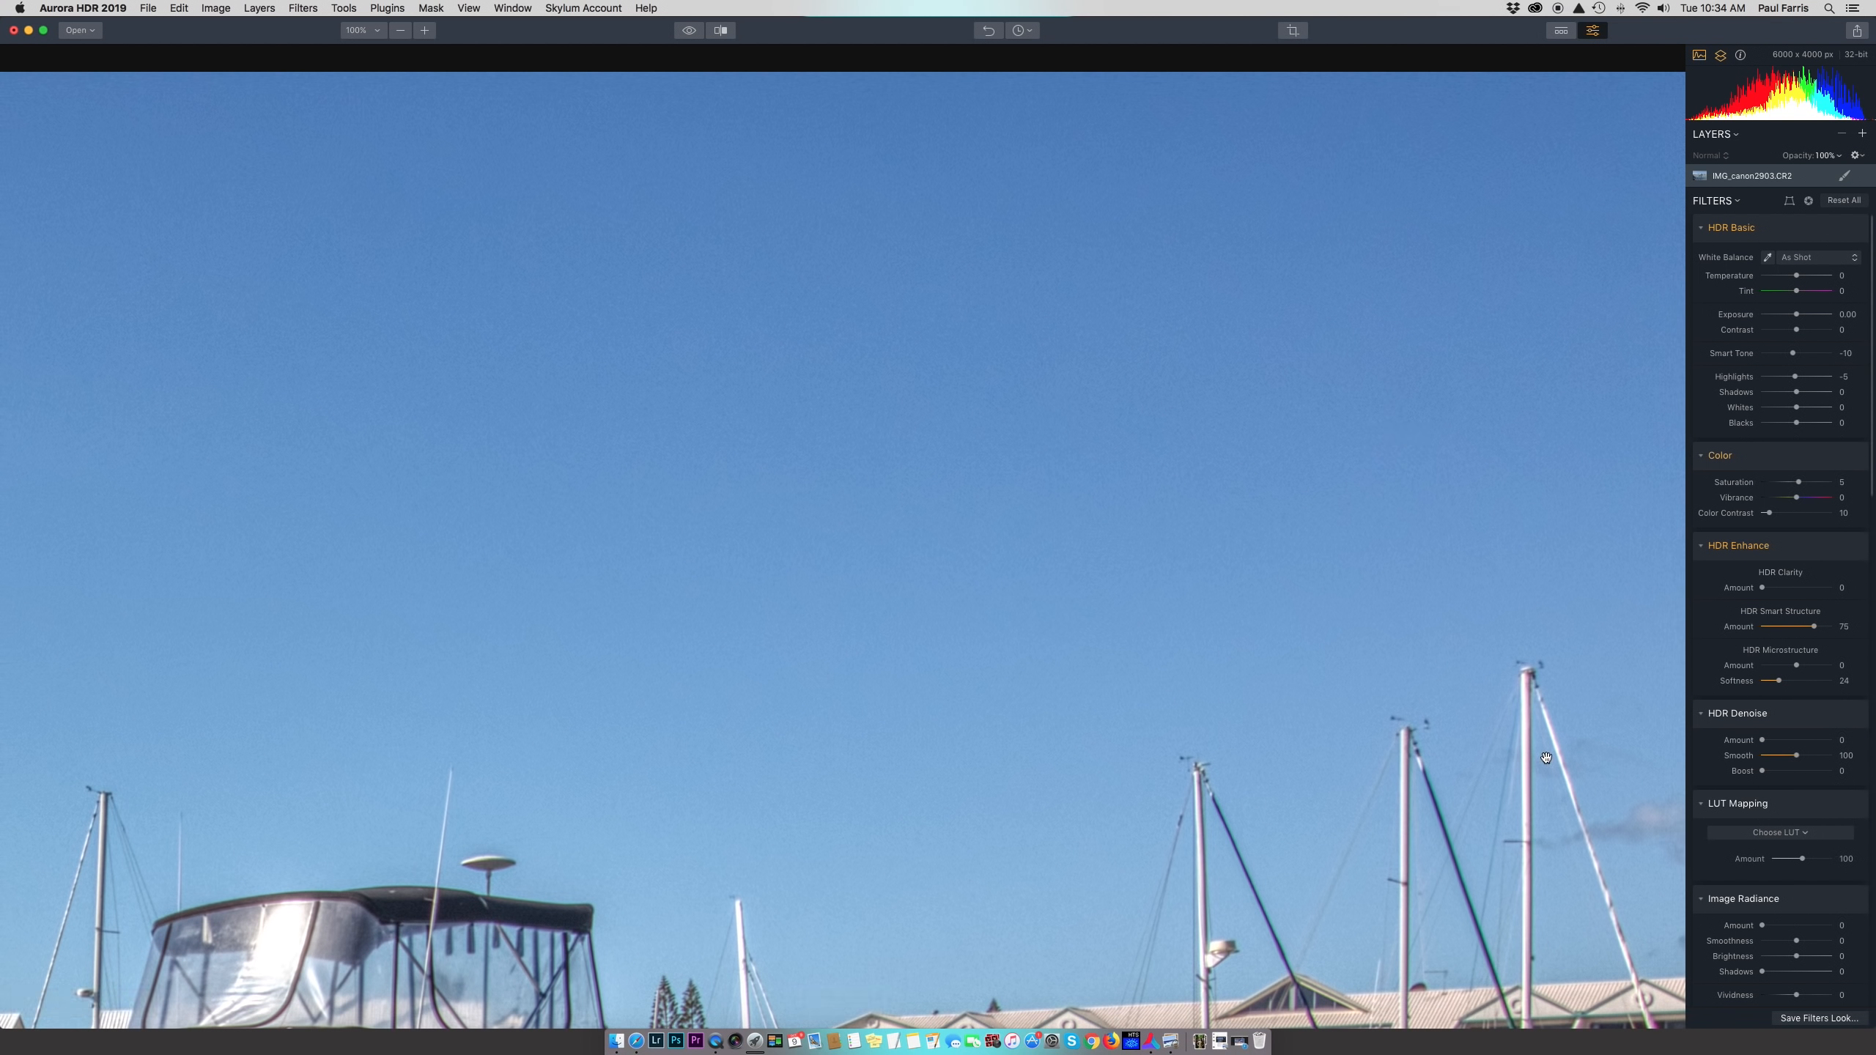
pyautogui.moveTo(1763, 741); pyautogui.dragTo(1803, 741)
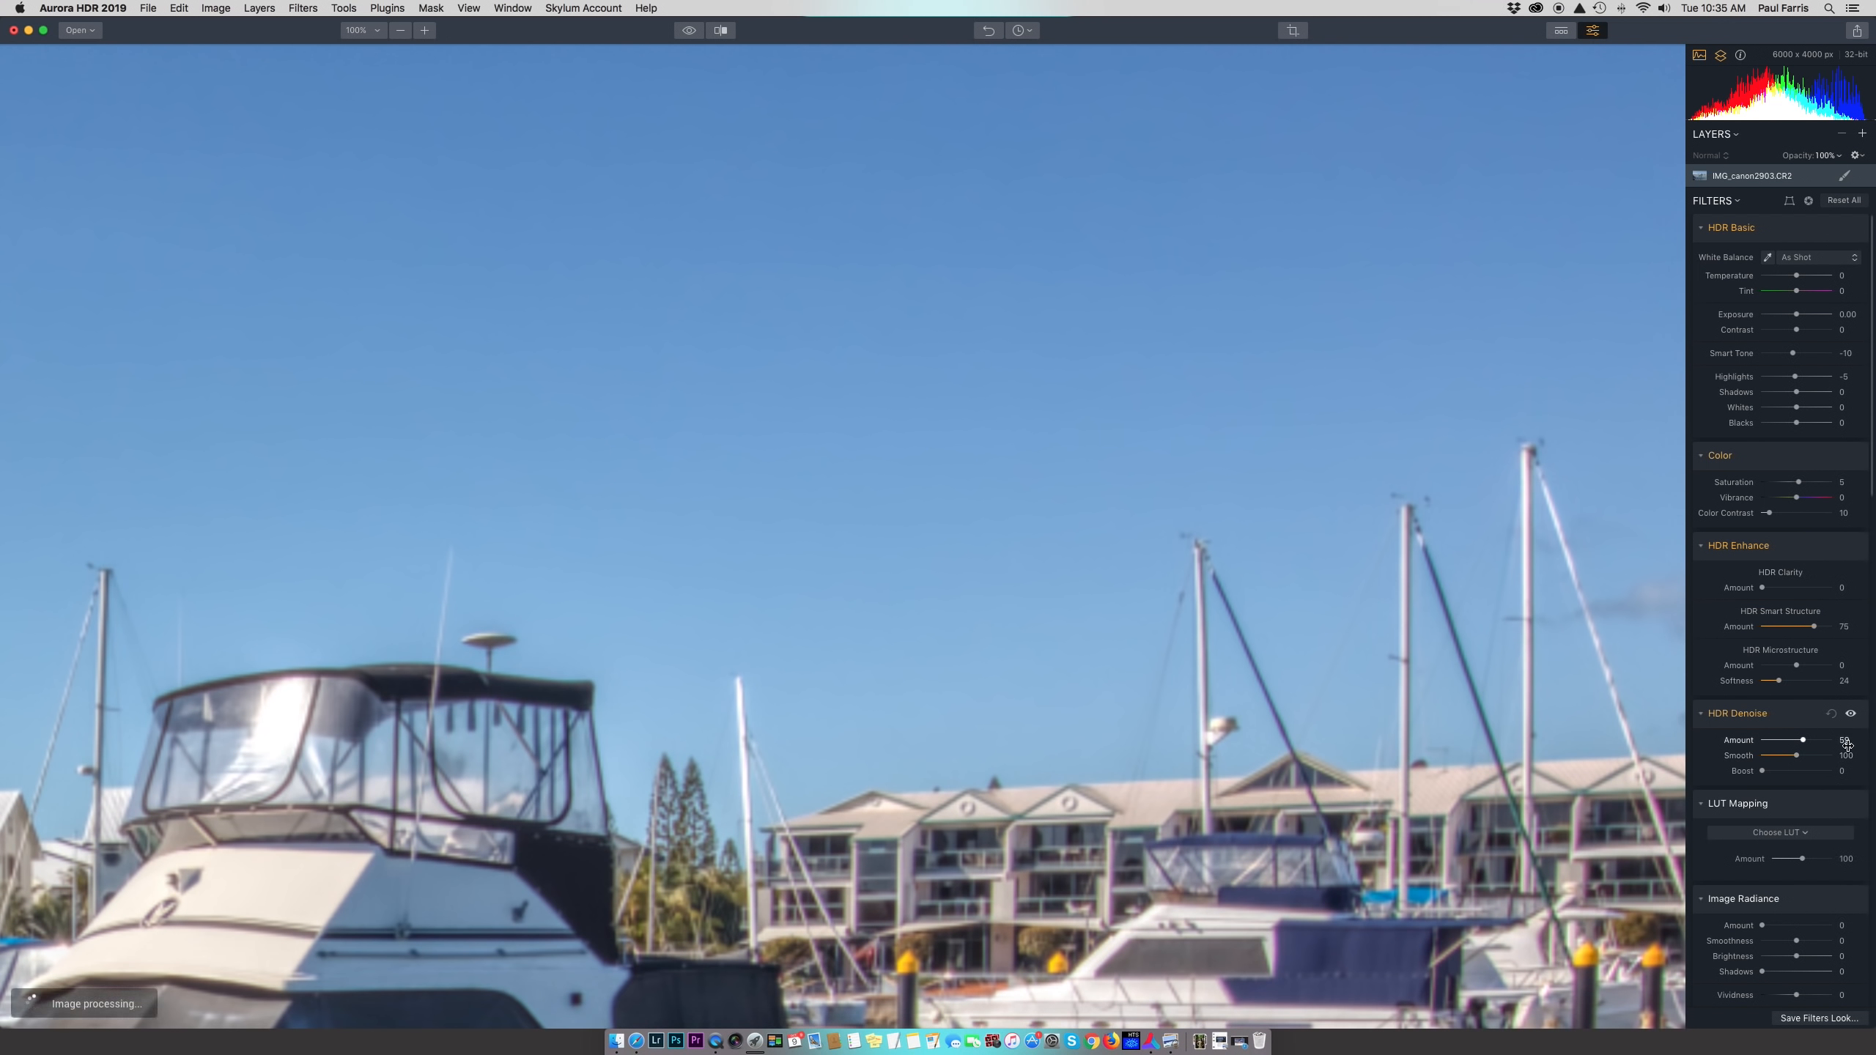
pyautogui.moveTo(1804, 740); pyautogui.dragTo(1799, 742)
pyautogui.press('super+0')
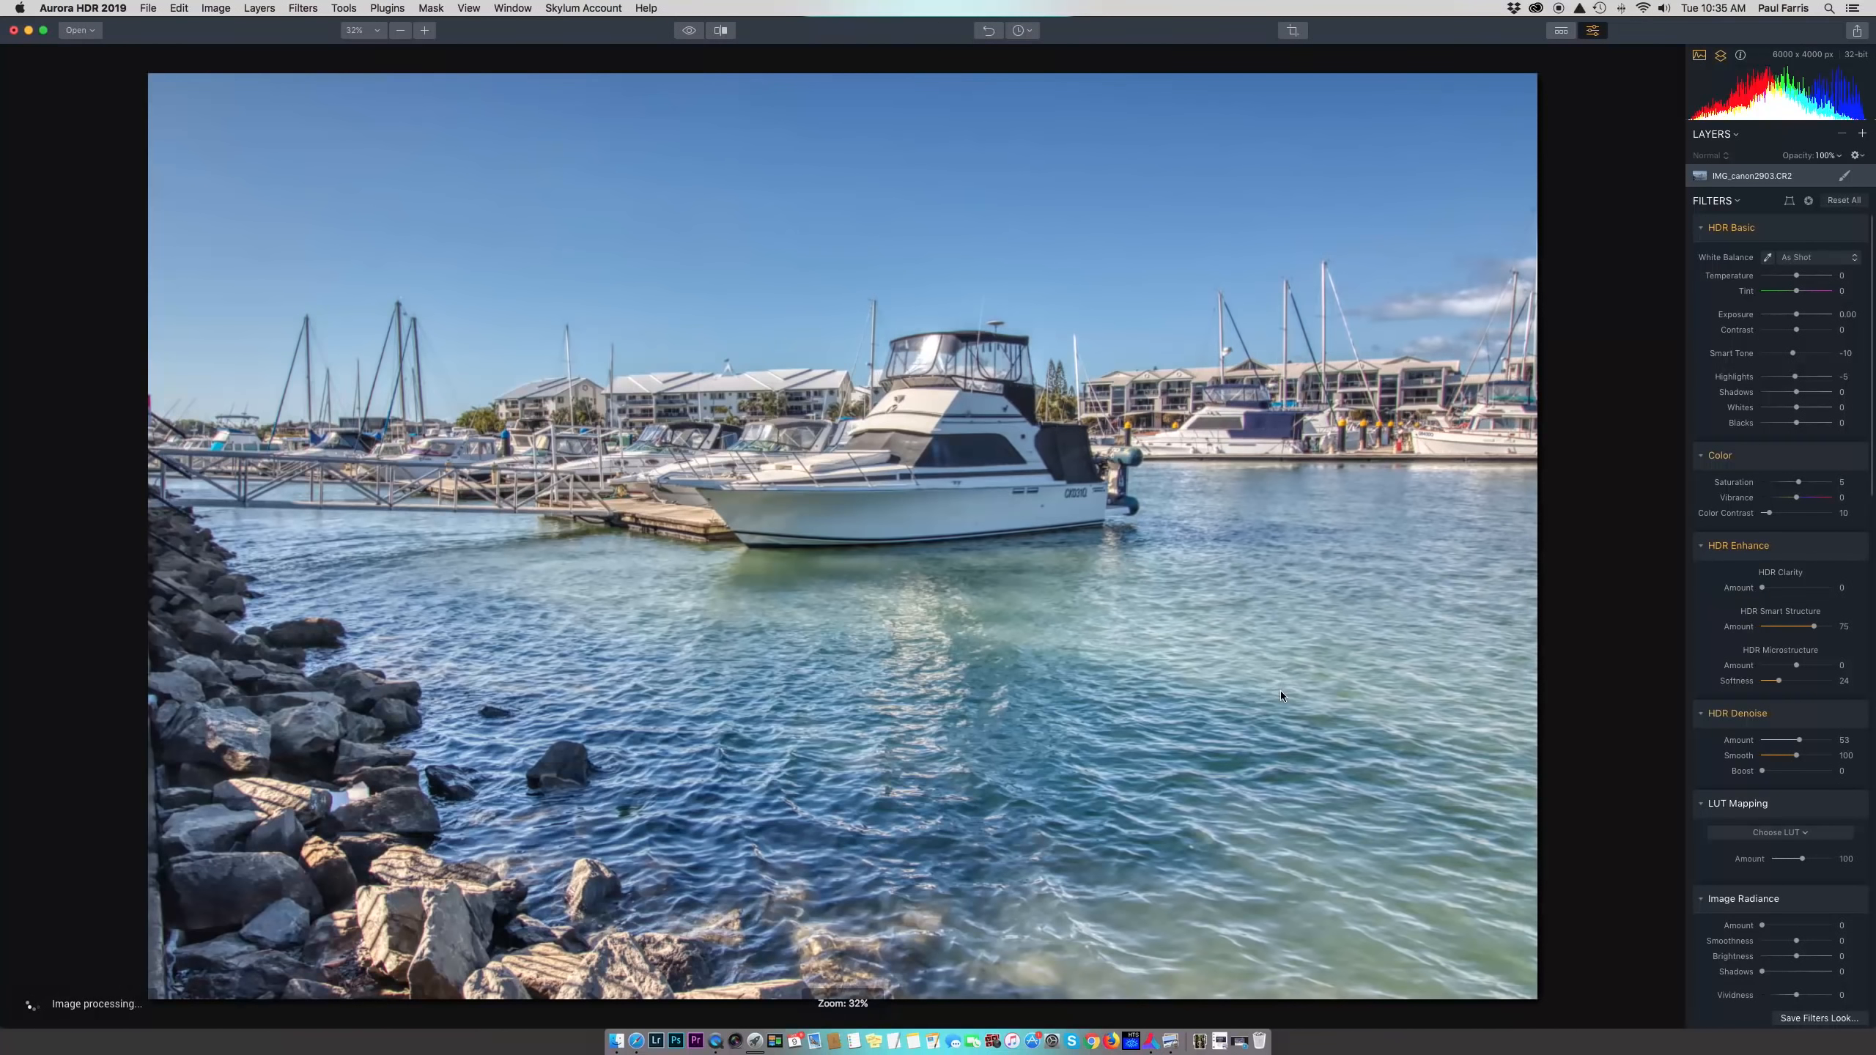
pyautogui.scroll(-5, 1806, 689)
pyautogui.scroll(-3, 1807, 689)
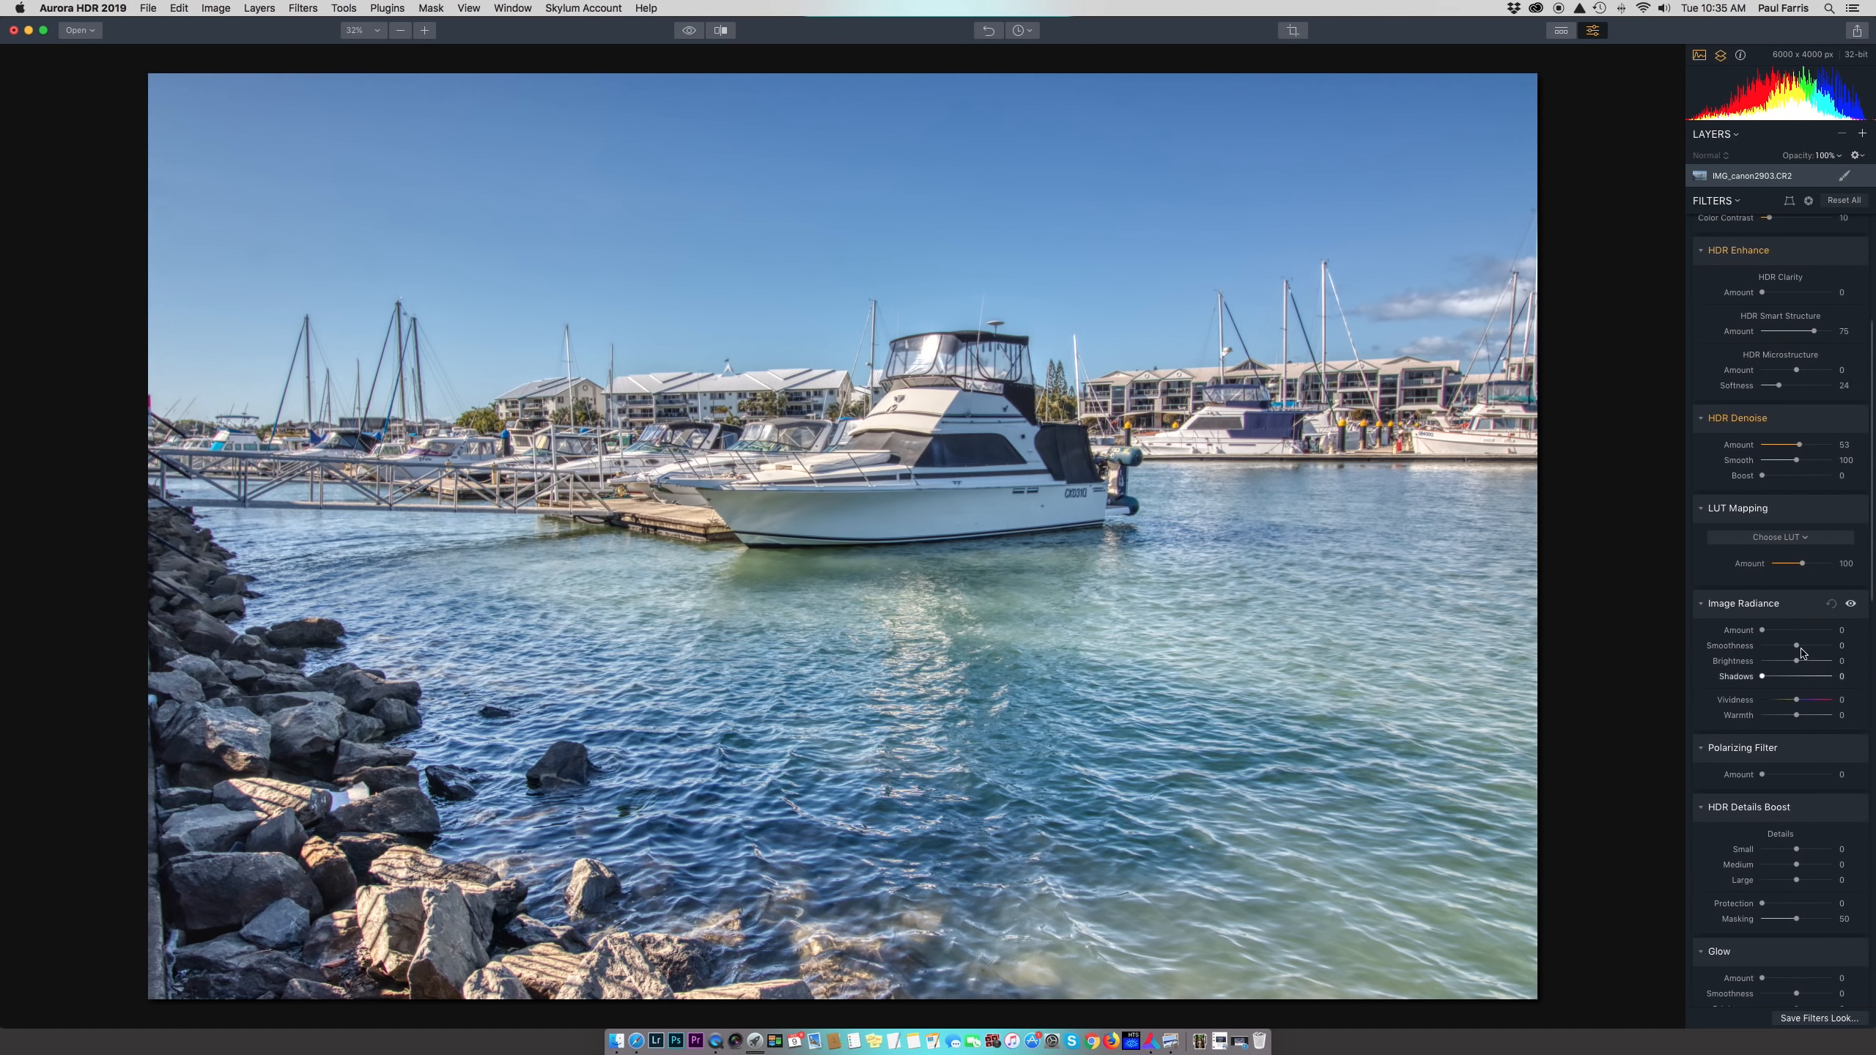
pyautogui.scroll(-3, 1792, 553)
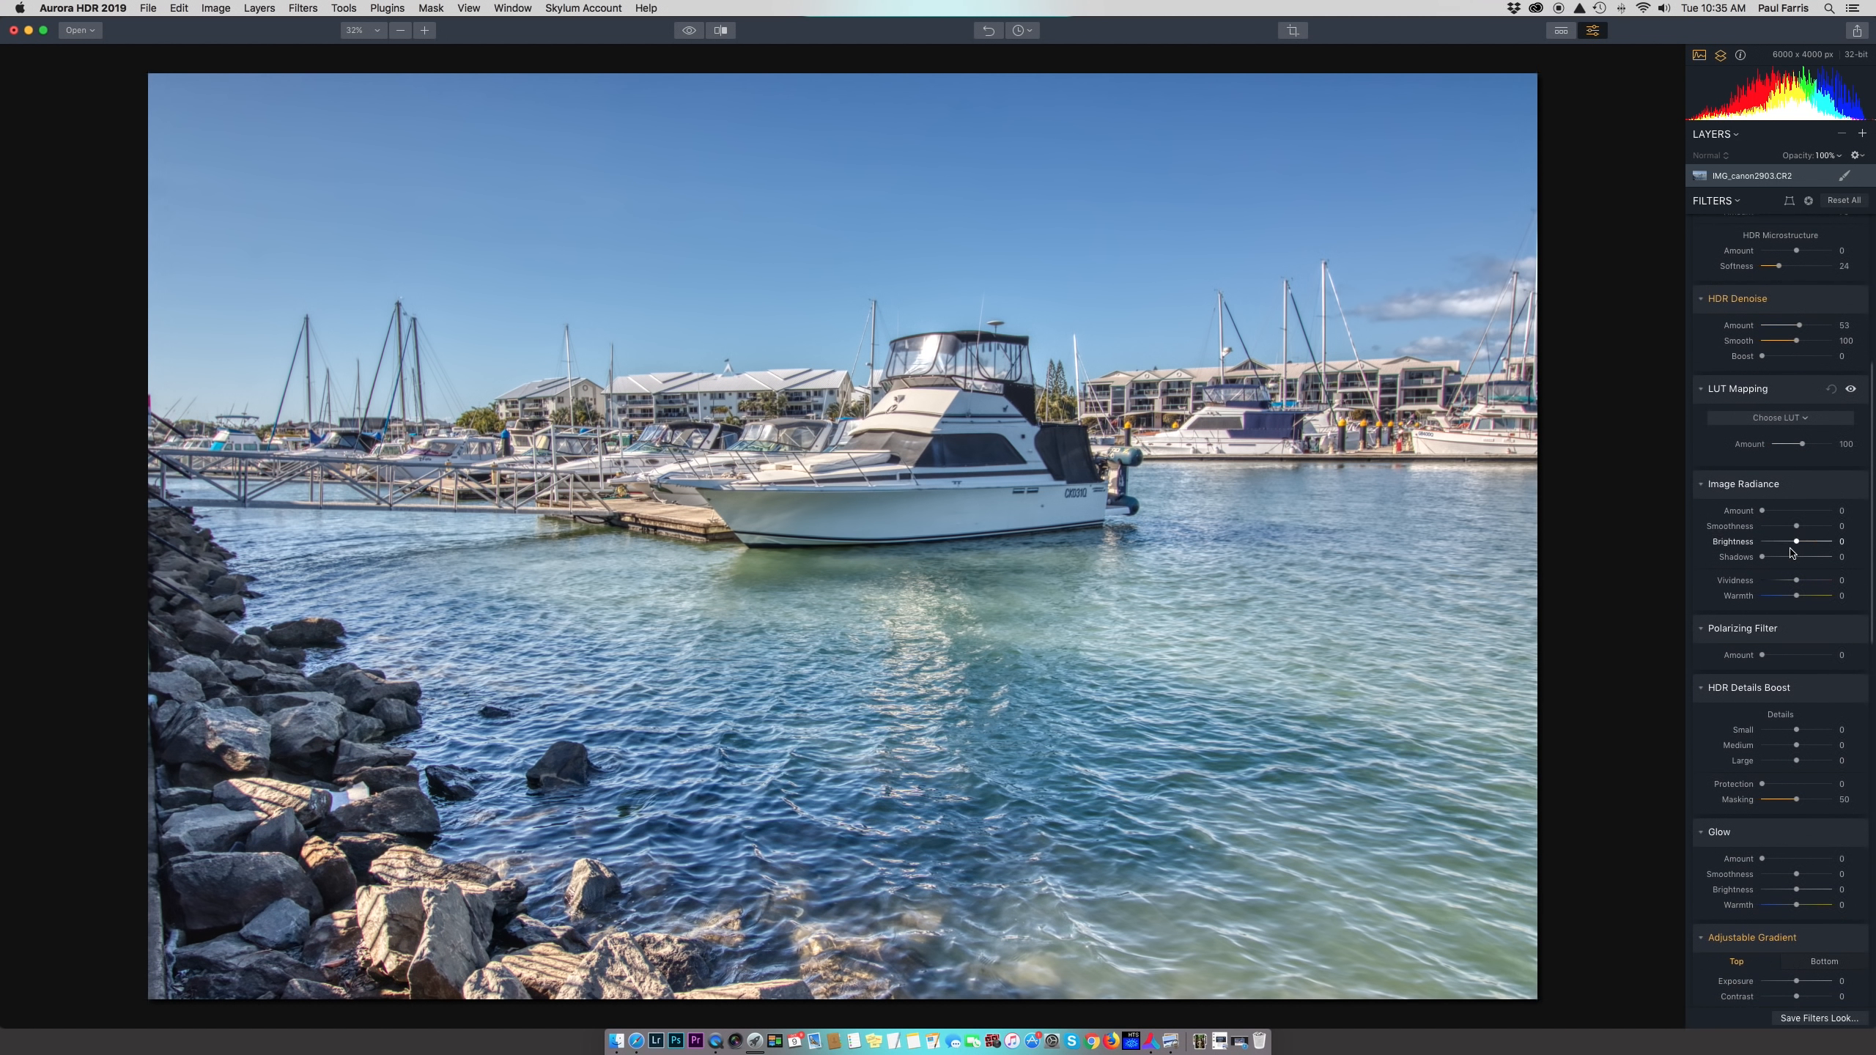
pyautogui.scroll(-3, 1765, 435)
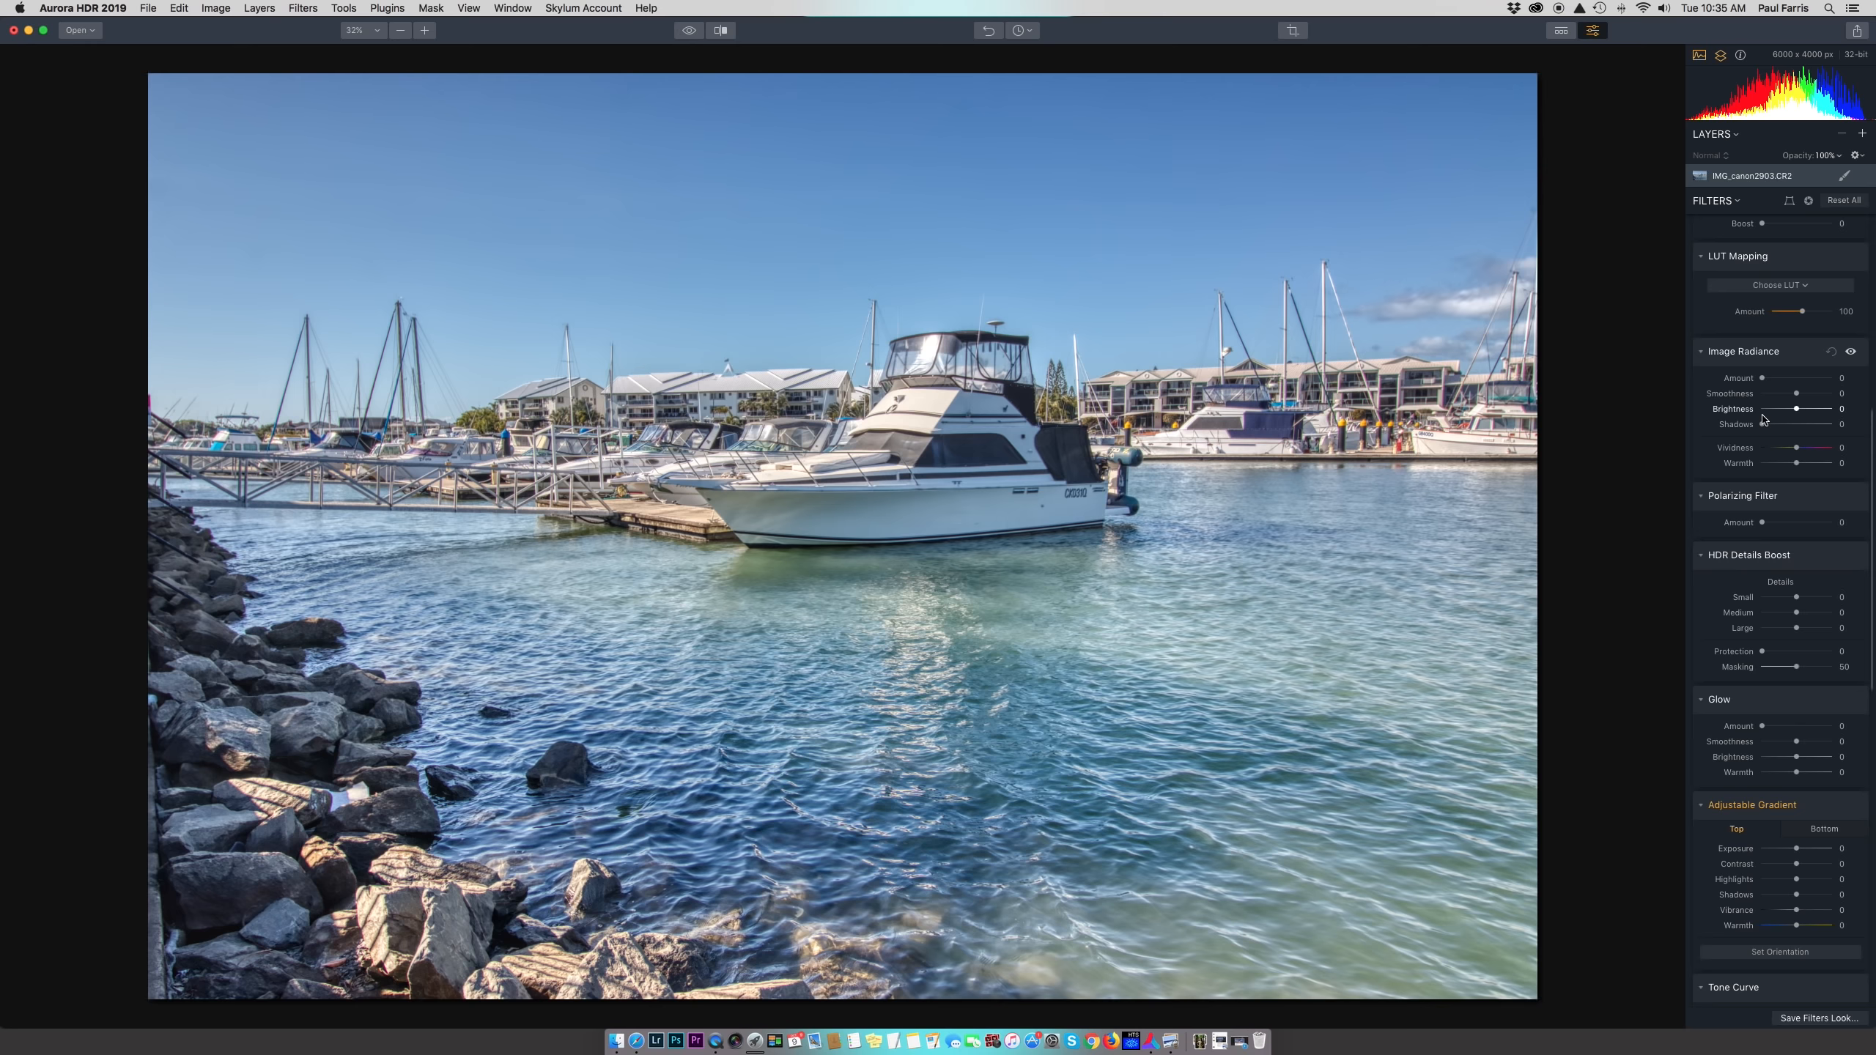
pyautogui.click(1818, 378)
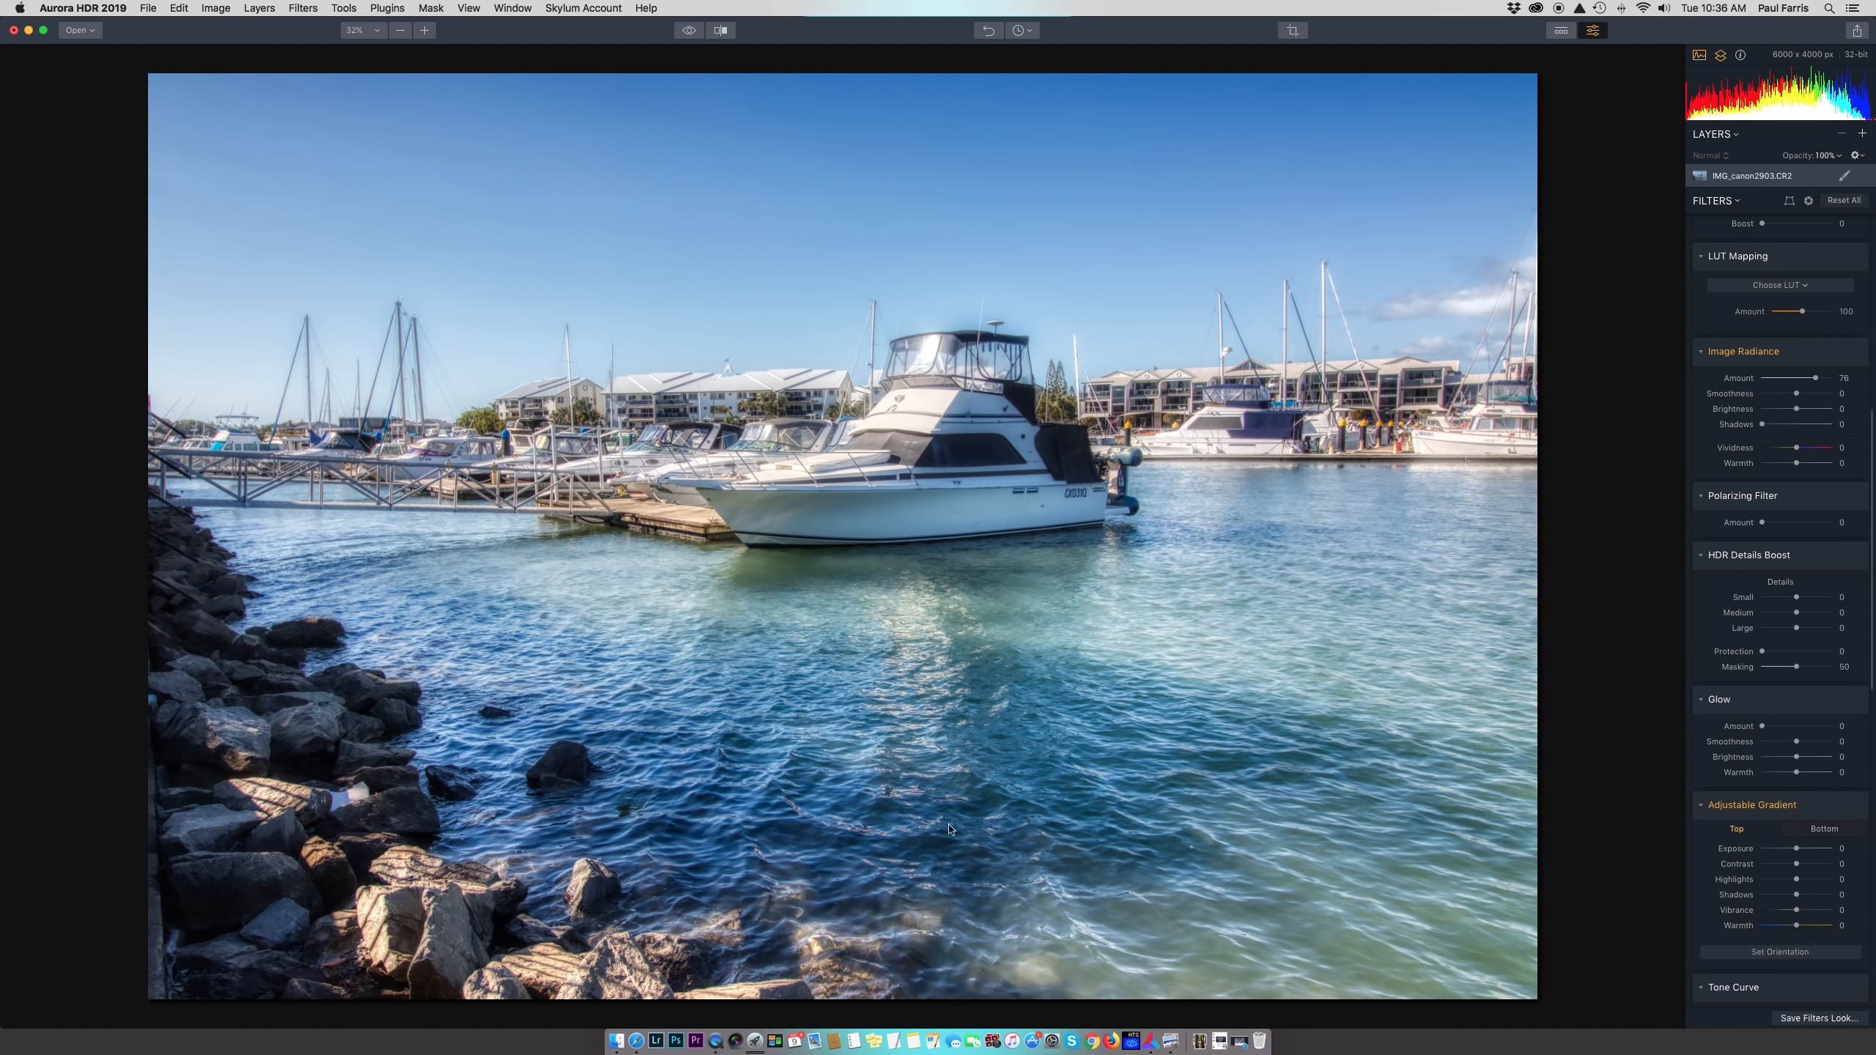
pyautogui.doubleClick(1818, 380)
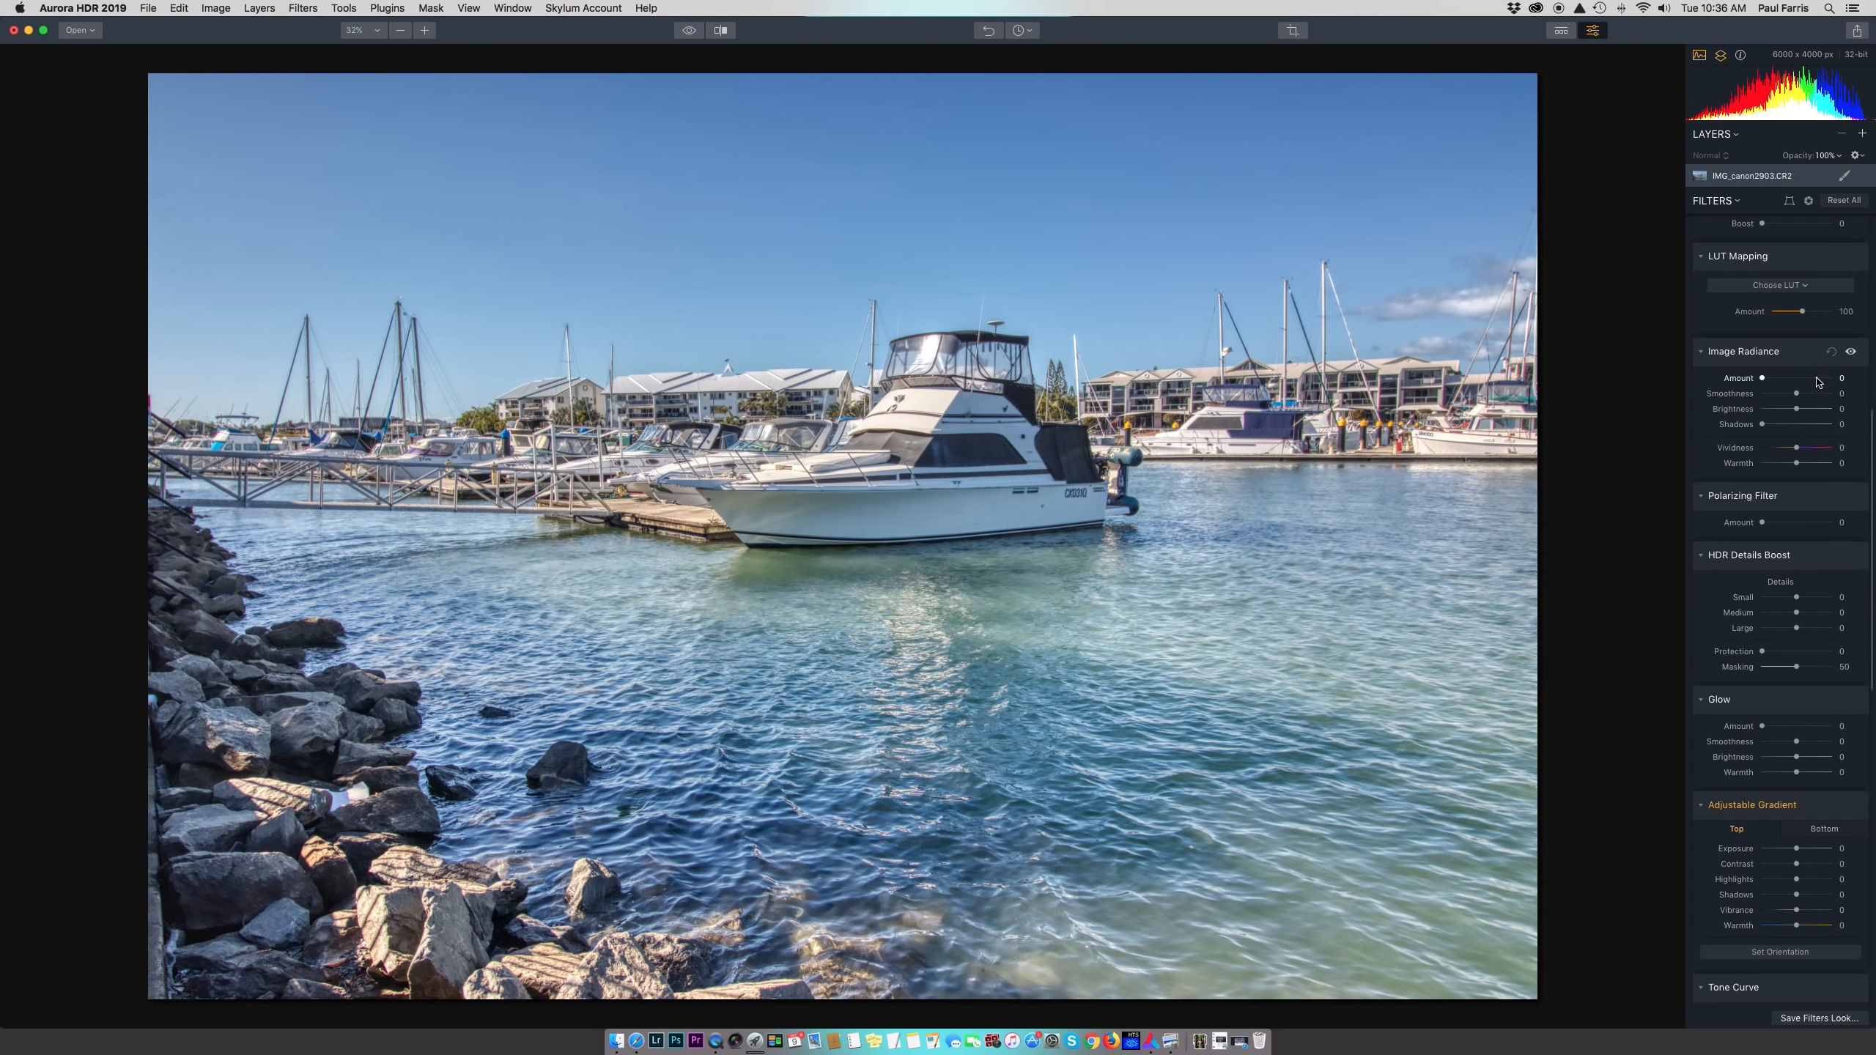
pyautogui.scroll(-3, 1782, 514)
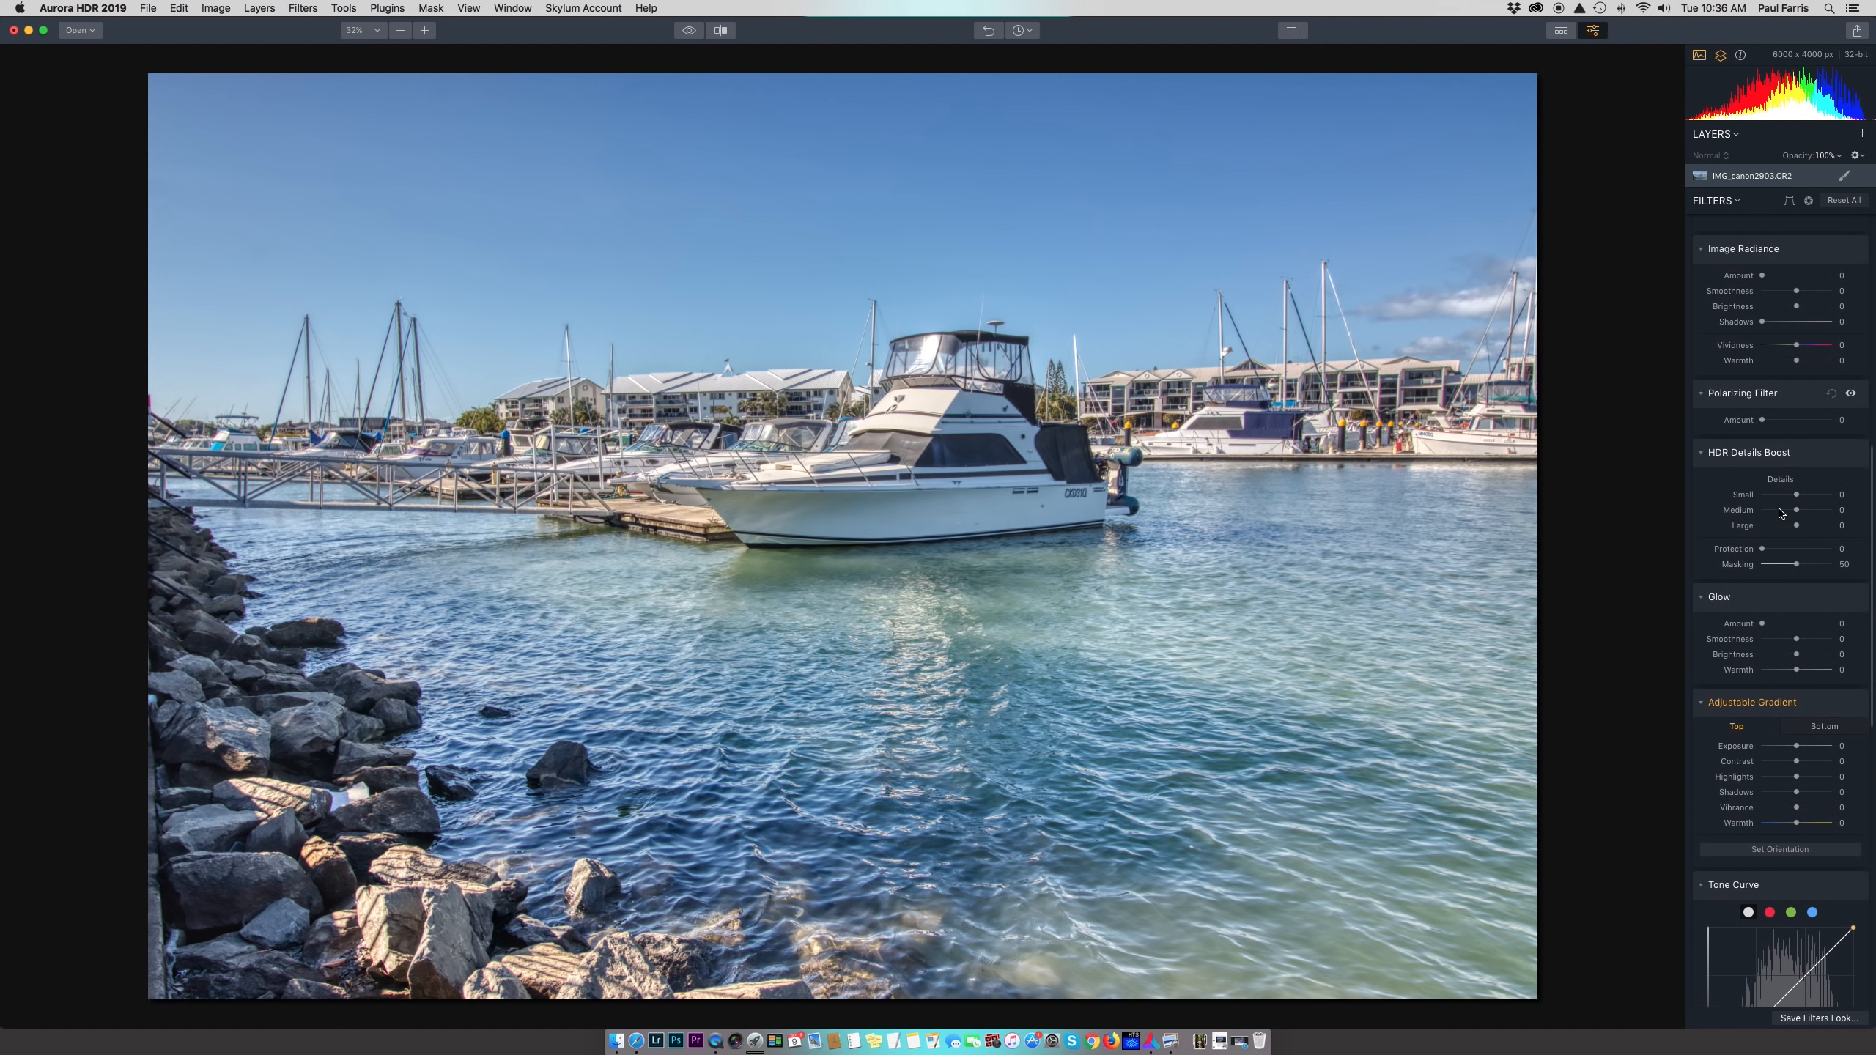
# Set the Polarizing Filter amount to 14, comparing the sky with the filter on and off
pyautogui.click(1781, 421)
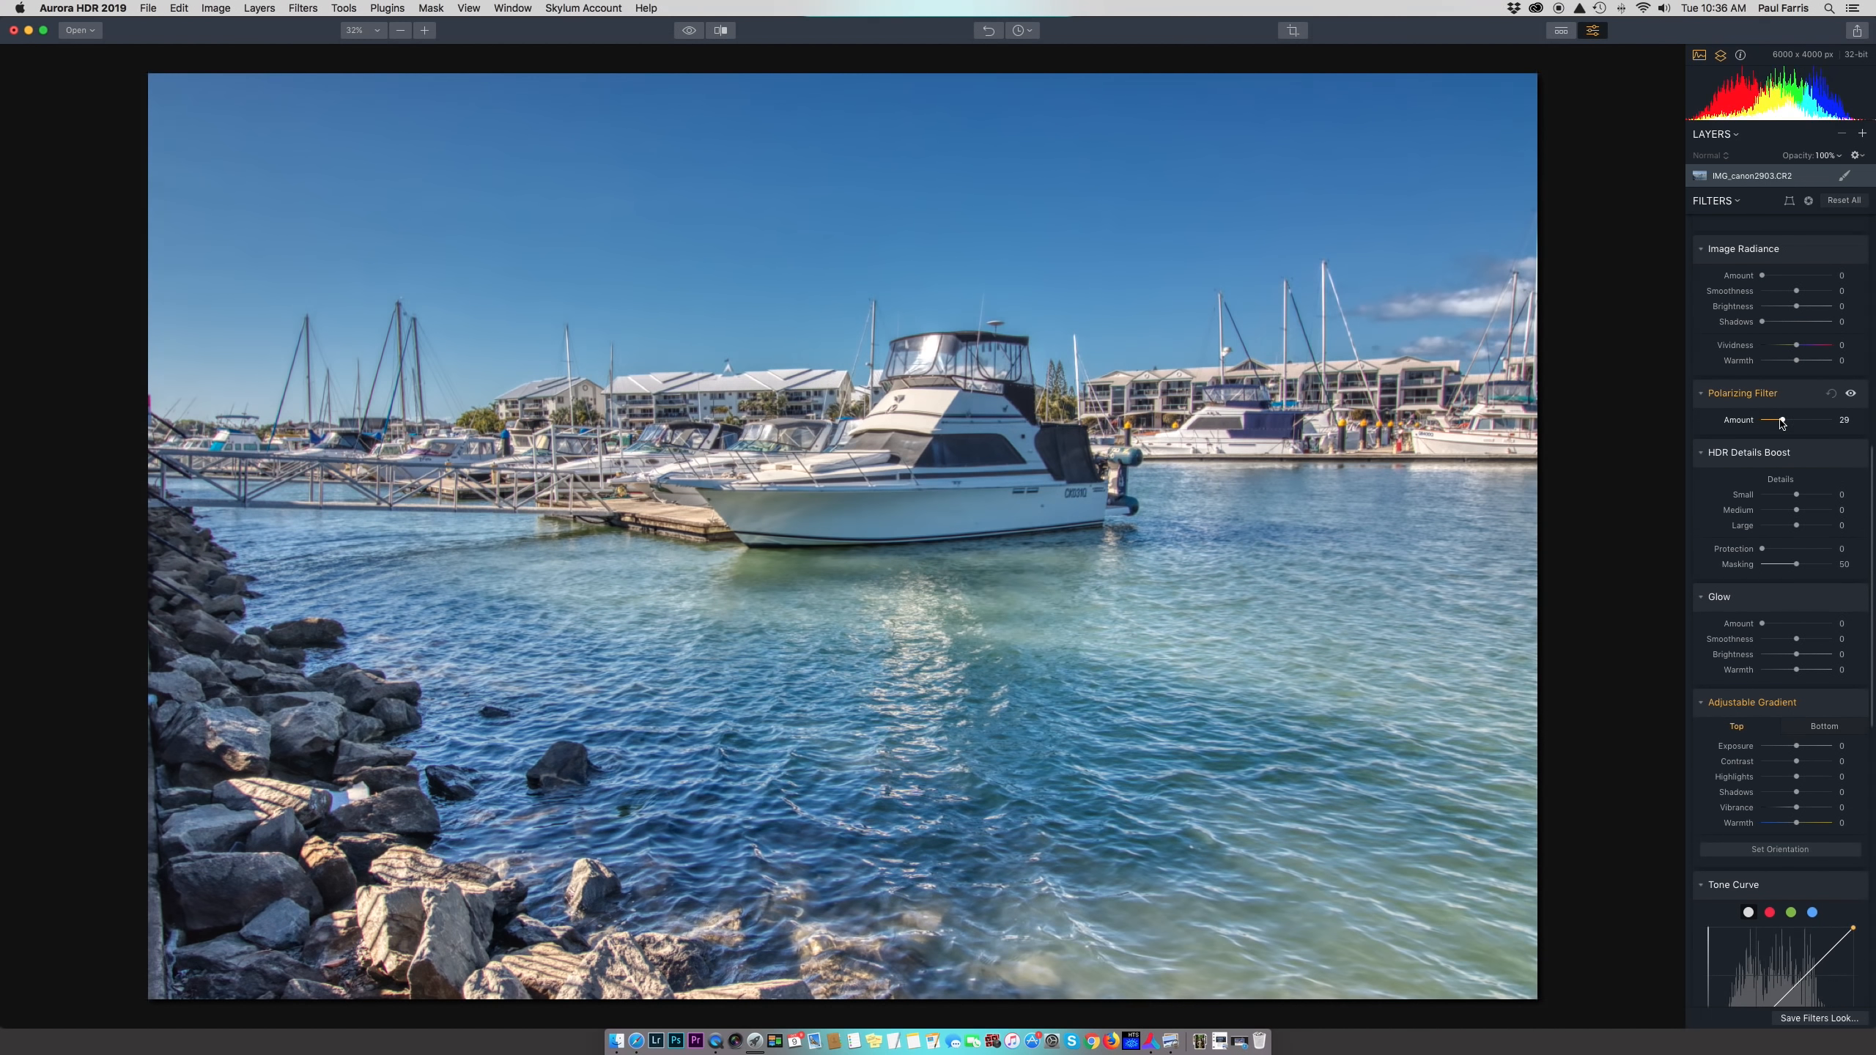
pyautogui.moveTo(1783, 423)
pyautogui.mouseDown()
pyautogui.moveTo(1811, 423)
pyautogui.moveTo(1765, 423)
pyautogui.mouseUp()
pyautogui.moveTo(1769, 423); pyautogui.dragTo(1771, 421)
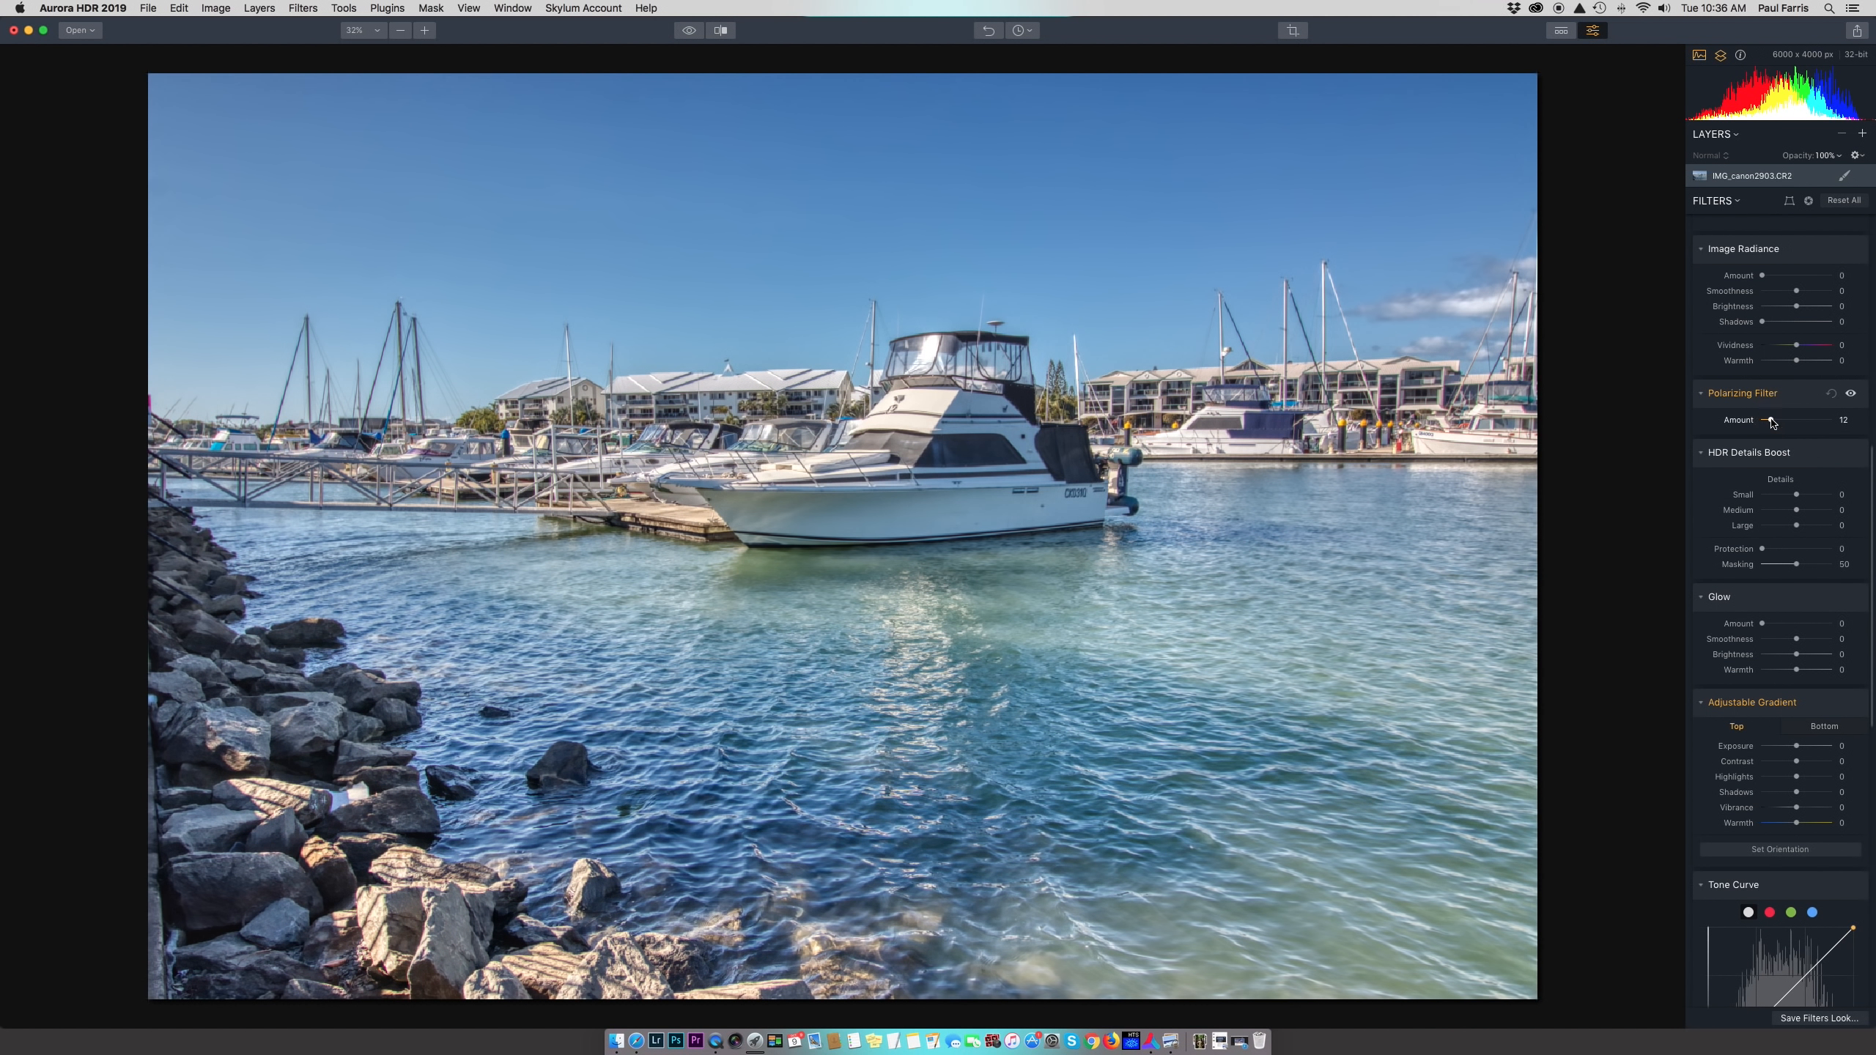
pyautogui.click(1853, 395)
pyautogui.click(1853, 395)
pyautogui.click(1853, 395)
pyautogui.click(1853, 395)
pyautogui.moveTo(1771, 421); pyautogui.dragTo(1773, 422)
pyautogui.click(1853, 395)
pyautogui.click(1853, 395)
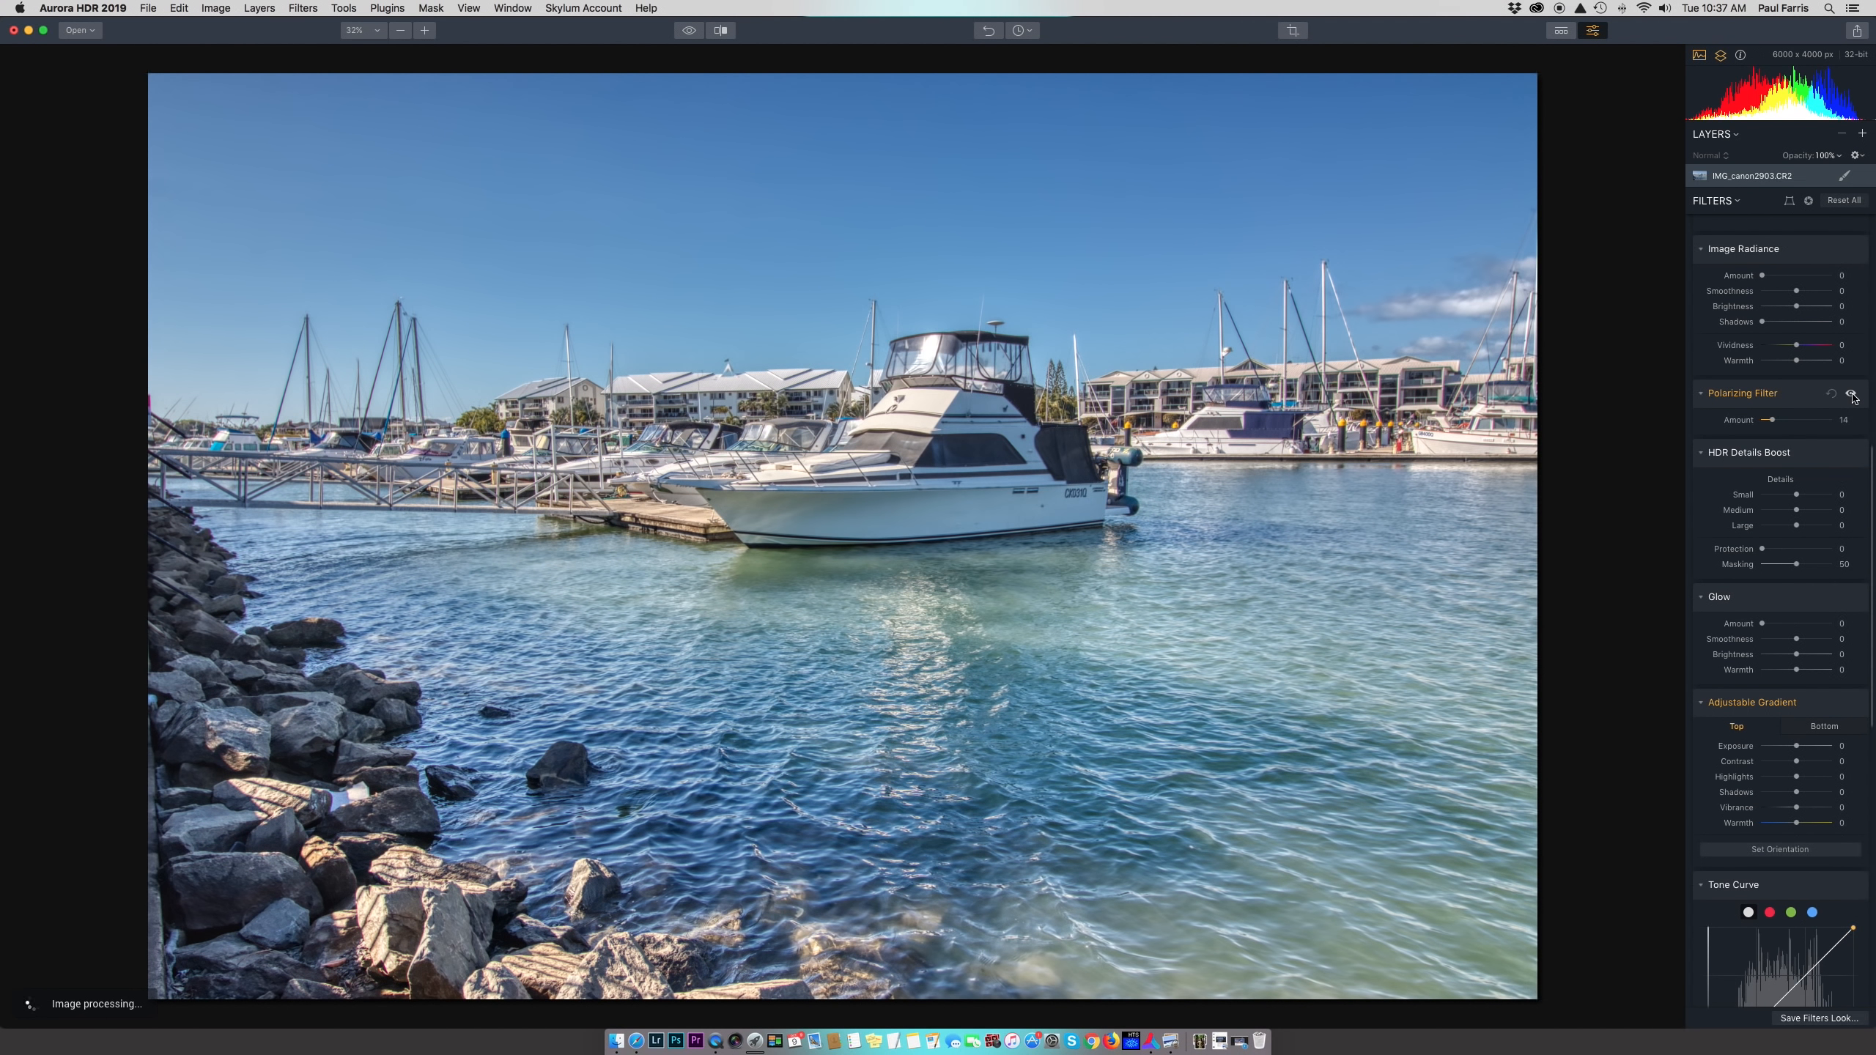
pyautogui.scroll(-4, 1770, 522)
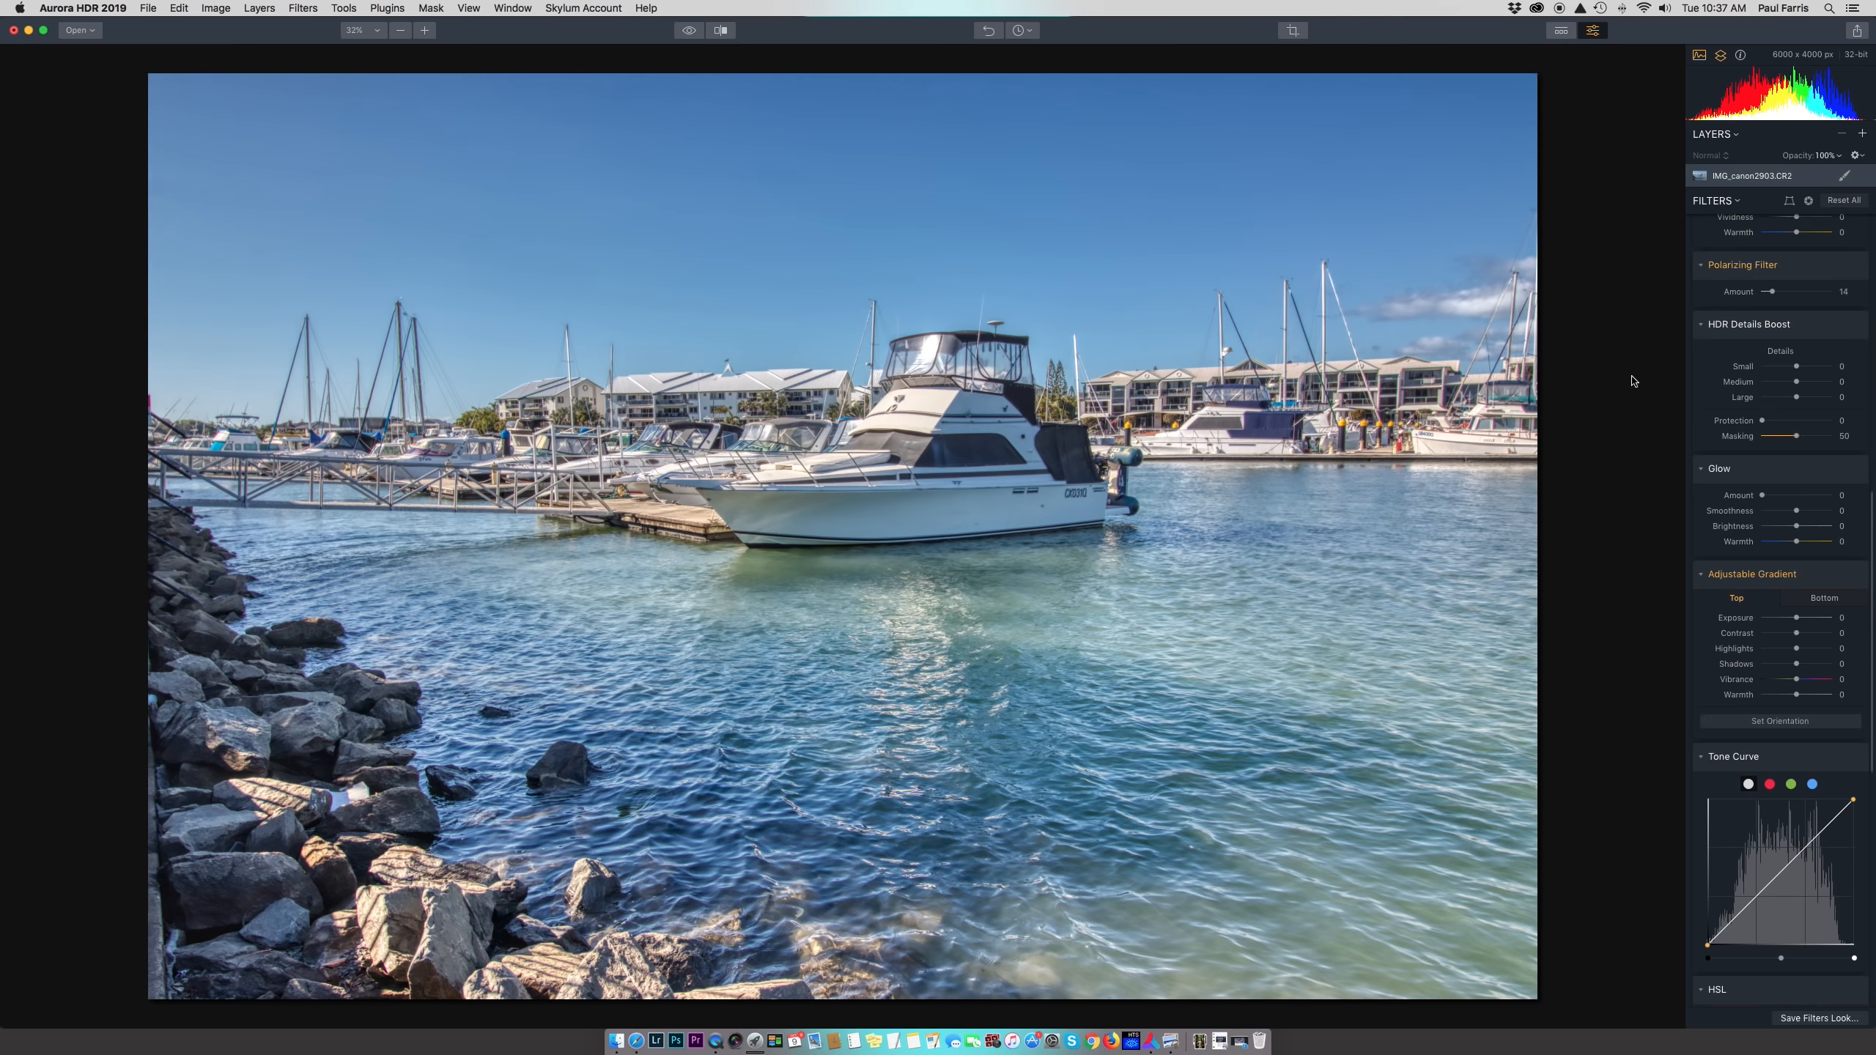
# Set HDR Details Boost Medium to 58 and compare the boost on and off
pyautogui.click(1816, 382)
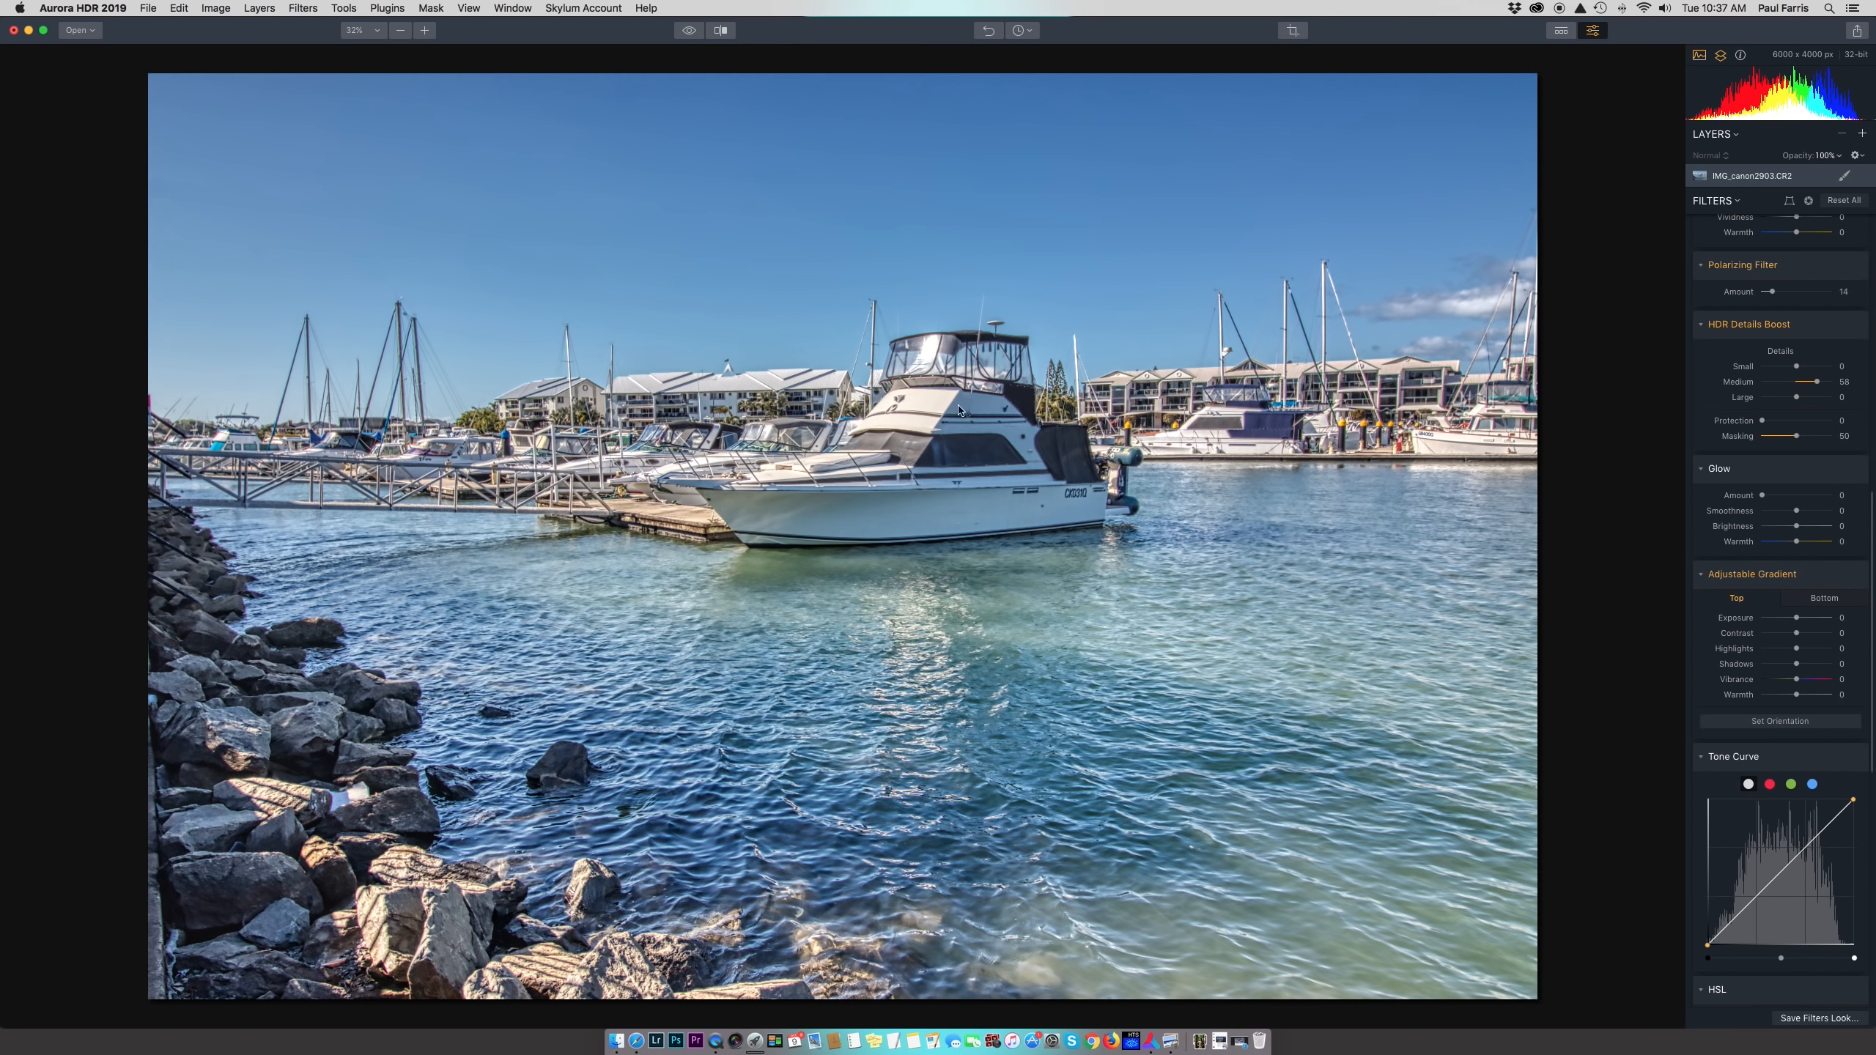
pyautogui.click(1851, 325)
pyautogui.click(1851, 325)
pyautogui.click(1852, 326)
pyautogui.click(1851, 326)
pyautogui.click(1852, 327)
pyautogui.click(1852, 326)
pyautogui.click(1853, 326)
pyautogui.click(1852, 327)
pyautogui.scroll(-3, 1738, 458)
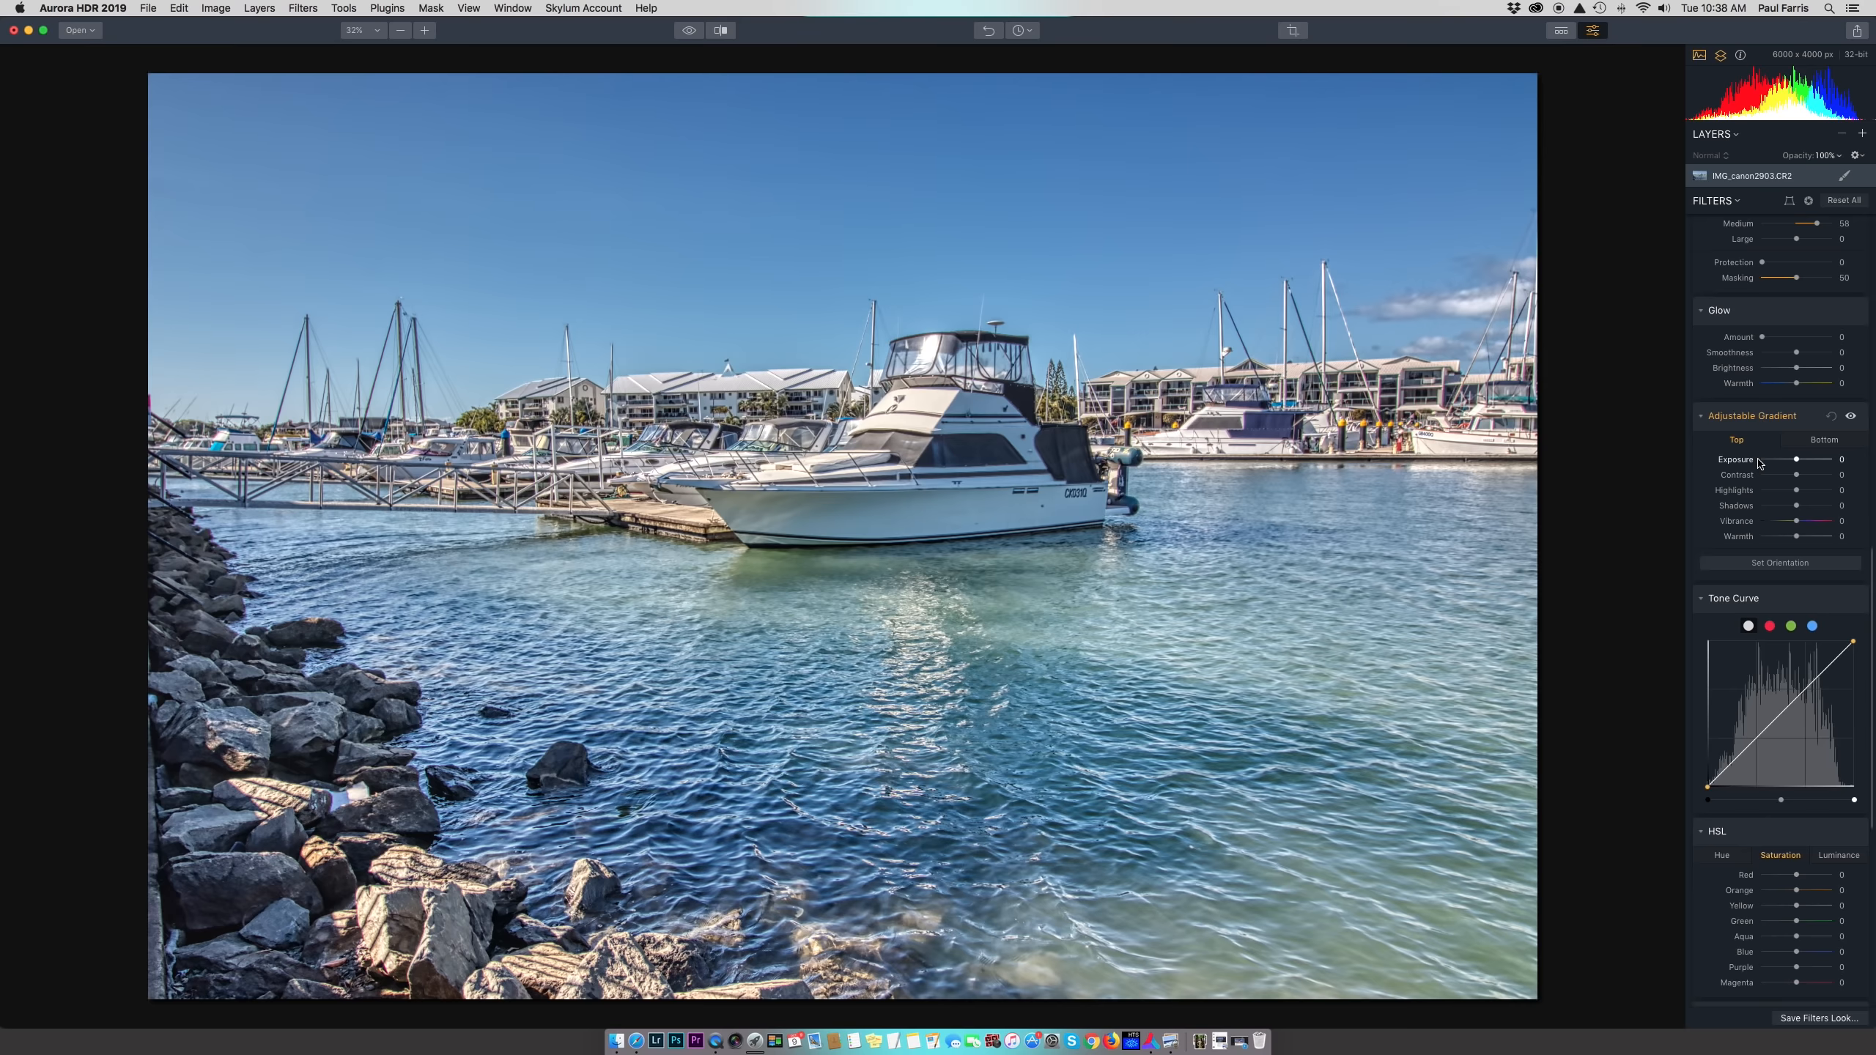
# Set the gradient's top Exposure to -62, move its centre into the sky, and compare
pyautogui.click(1831, 442)
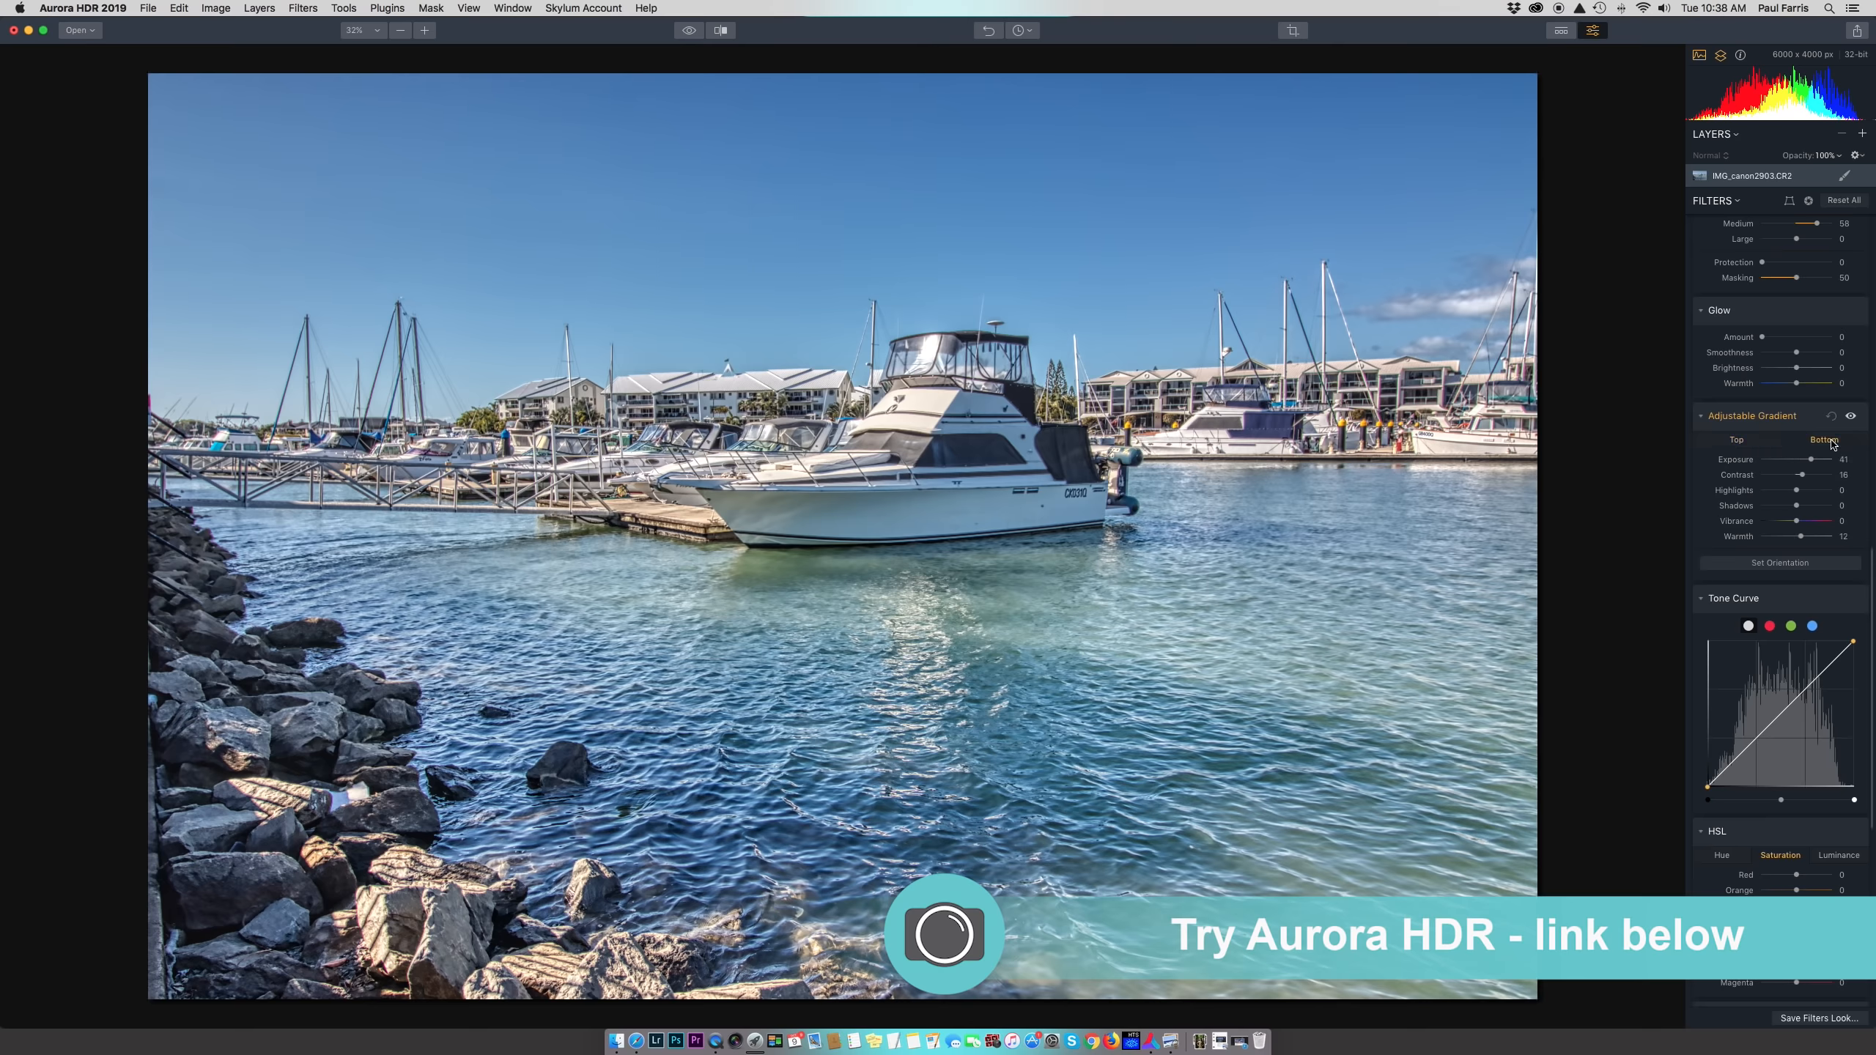
pyautogui.click(1737, 442)
pyautogui.moveTo(1797, 460); pyautogui.dragTo(1775, 459)
pyautogui.click(1793, 564)
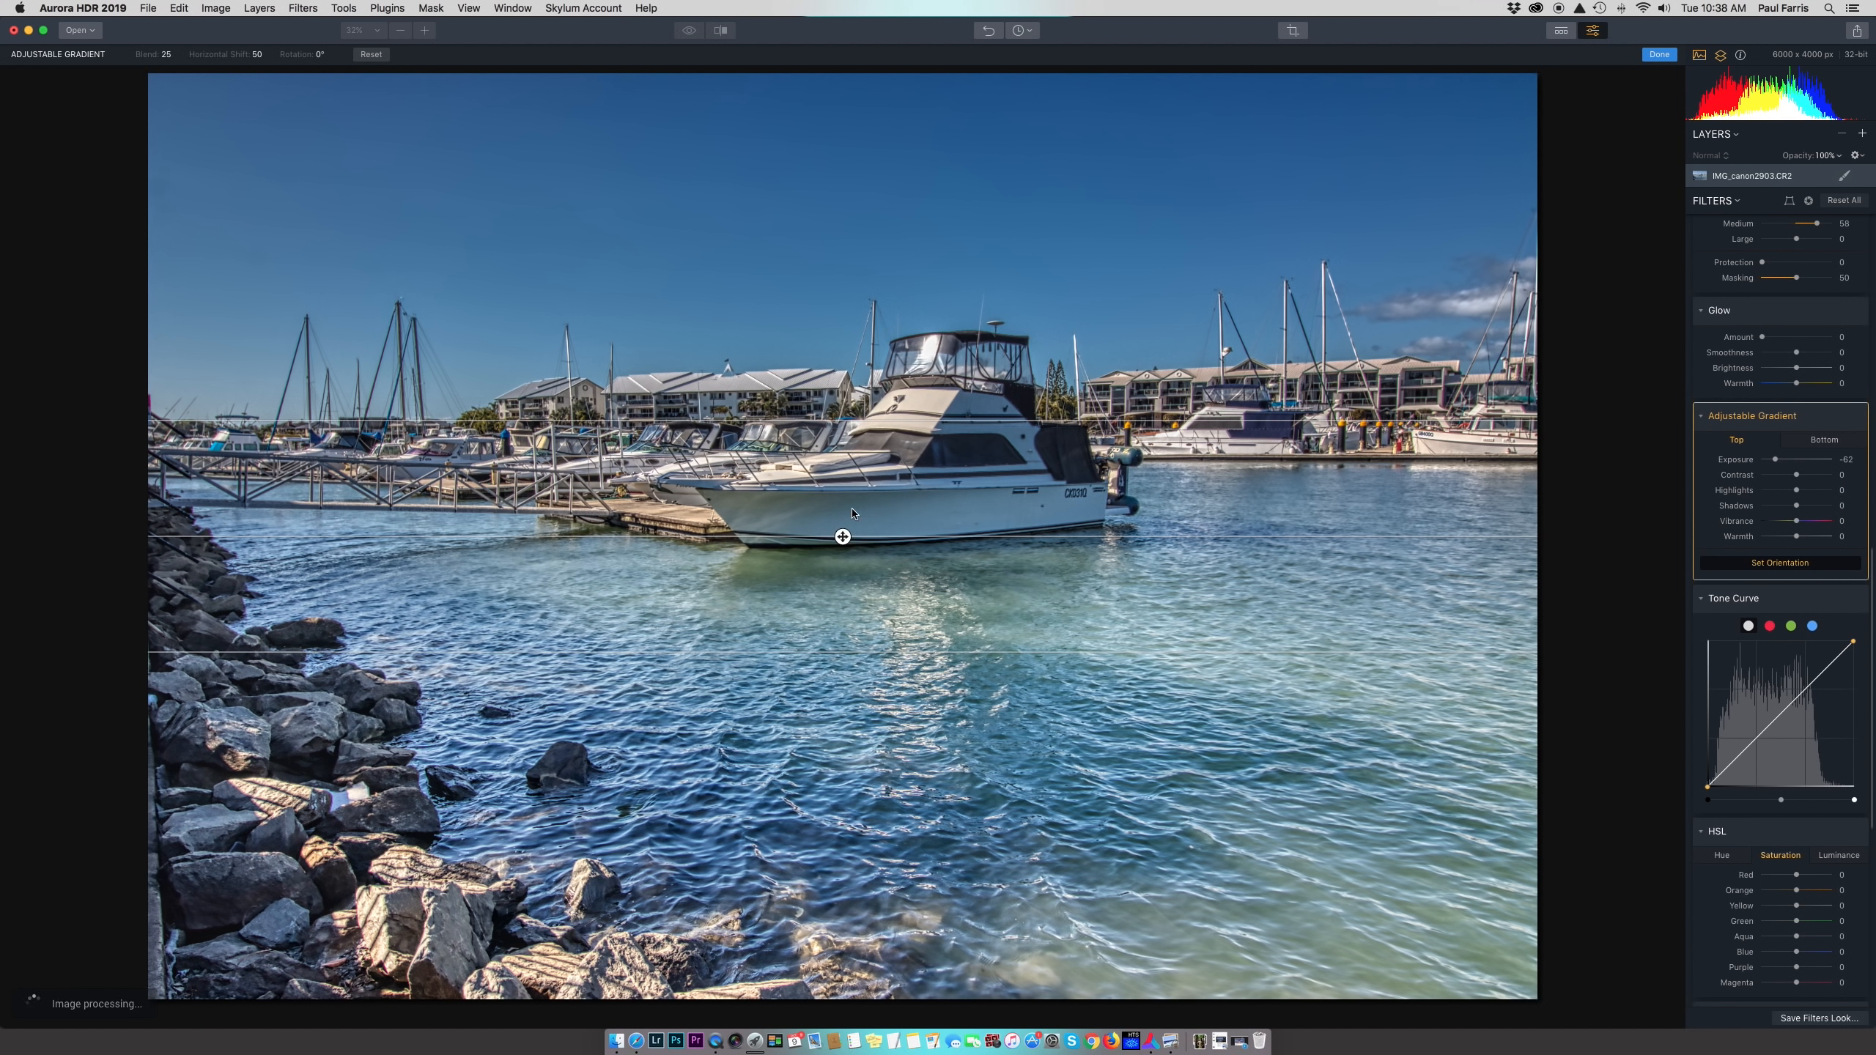
pyautogui.moveTo(843, 536); pyautogui.dragTo(808, 189)
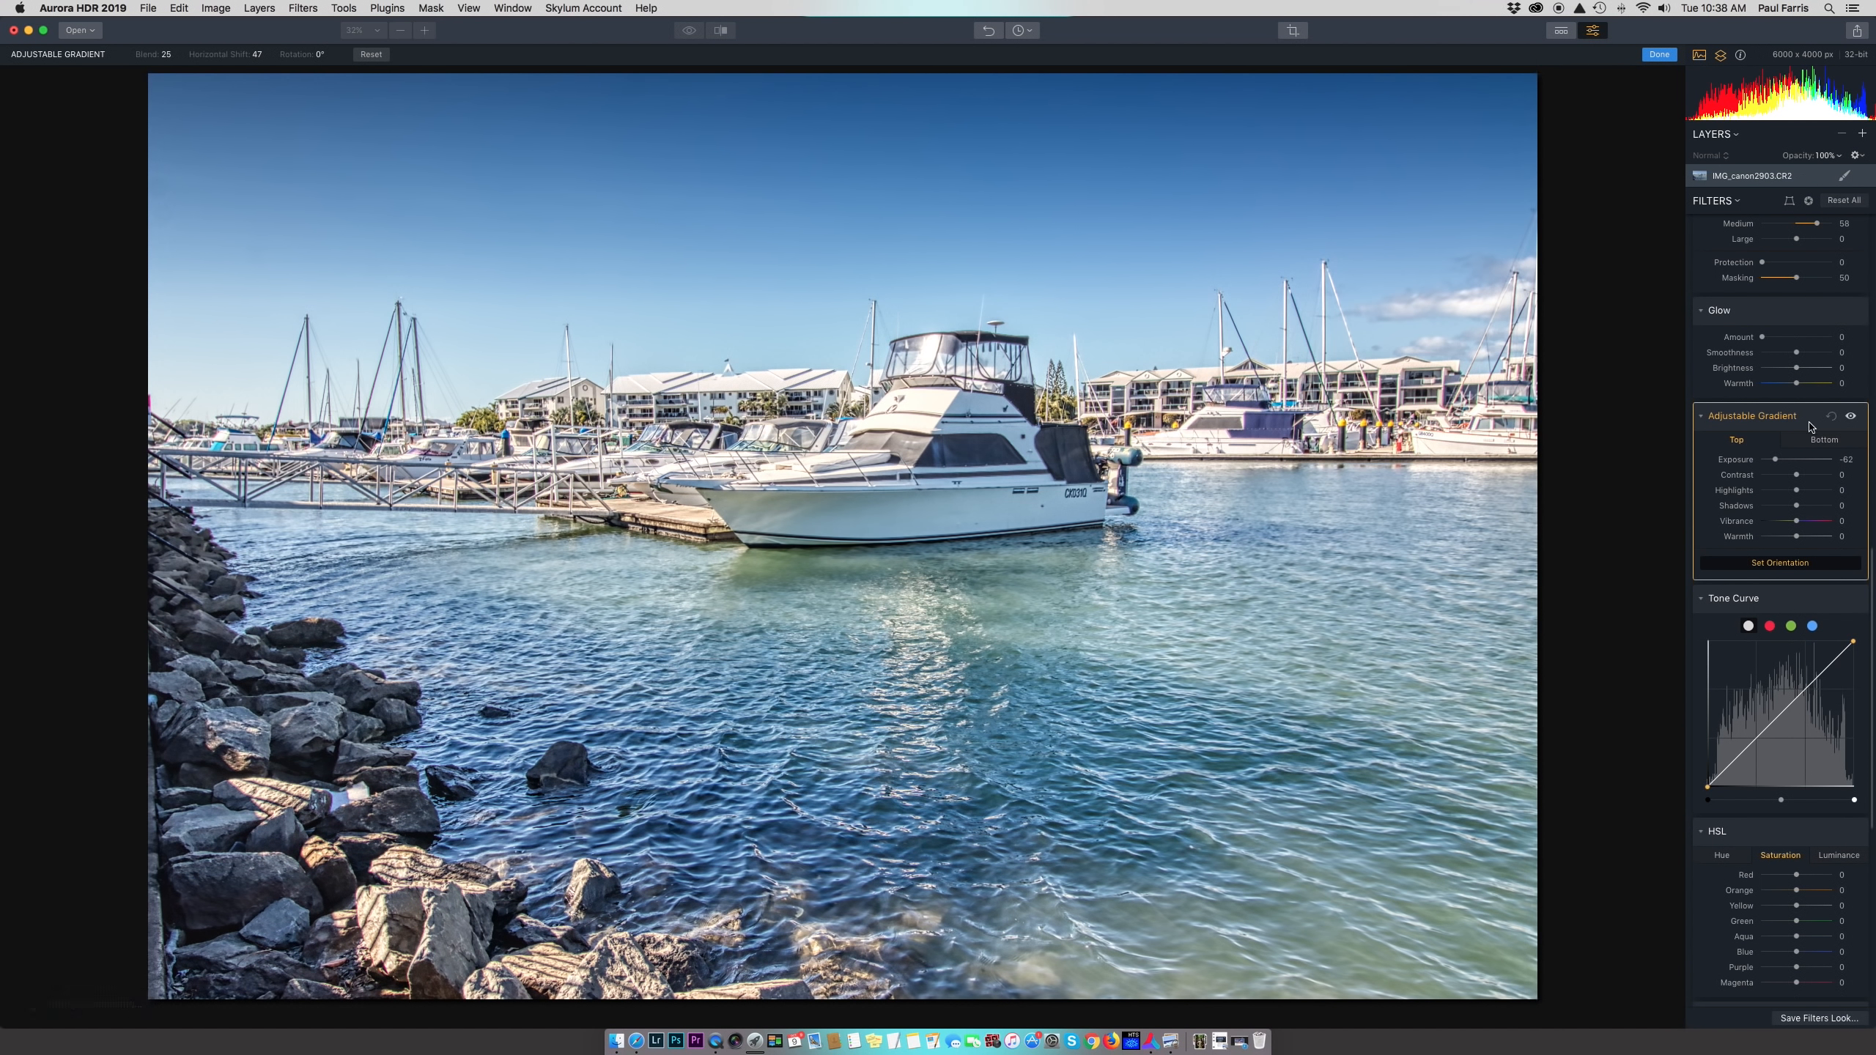
pyautogui.click(1852, 418)
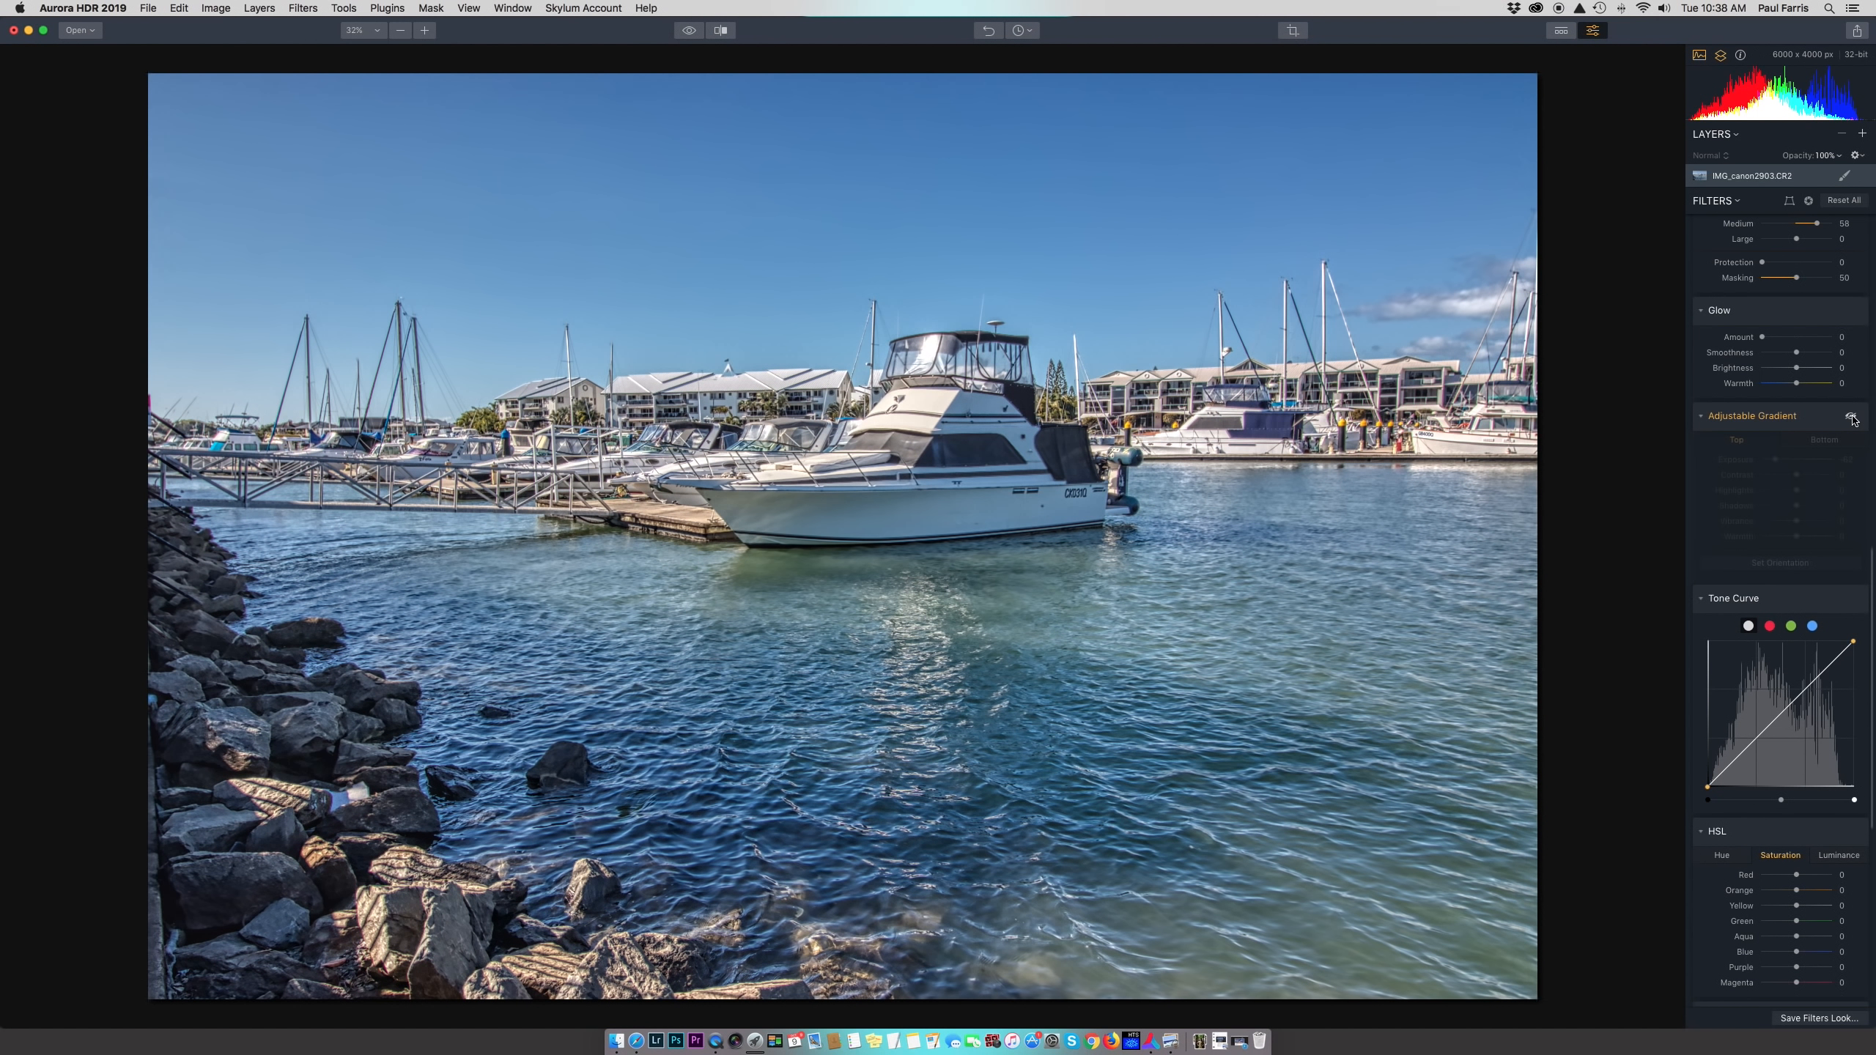
pyautogui.click(1852, 418)
pyautogui.click(1853, 418)
pyautogui.click(1852, 418)
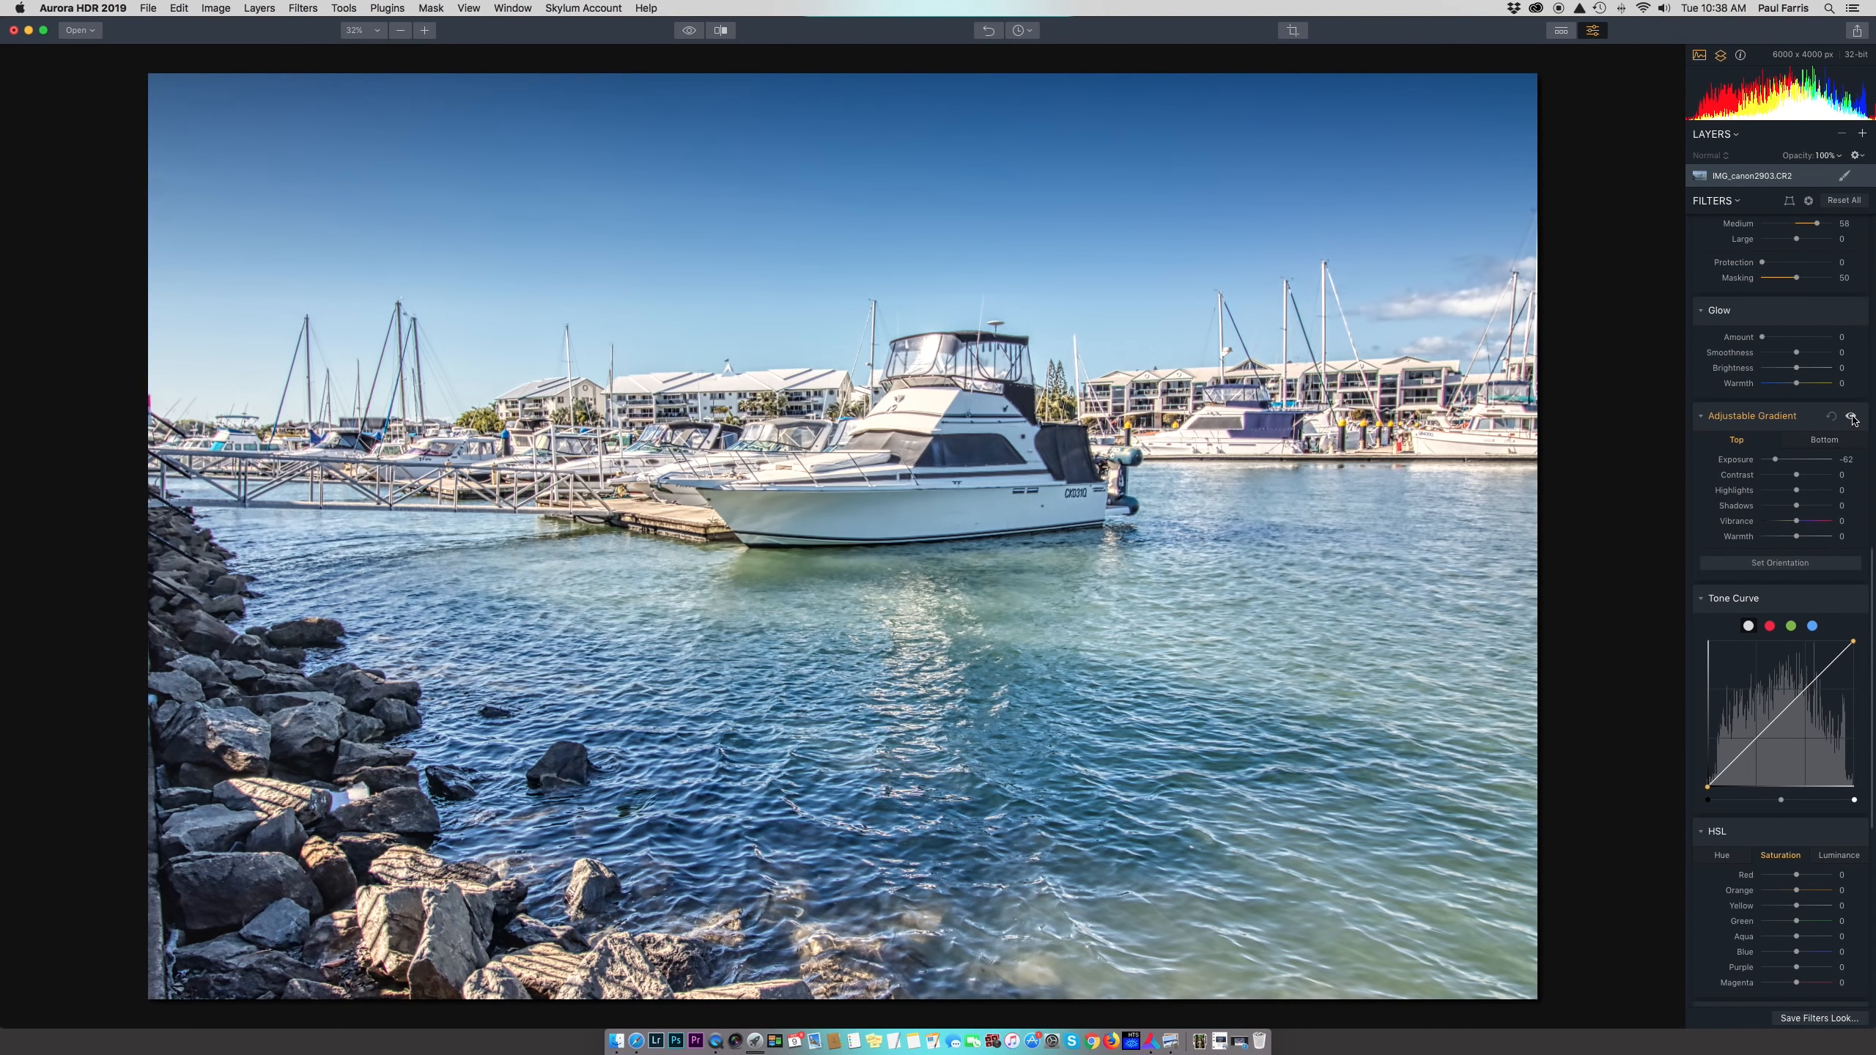
pyautogui.click(1853, 417)
pyautogui.click(1852, 418)
pyautogui.scroll(-3, 1732, 713)
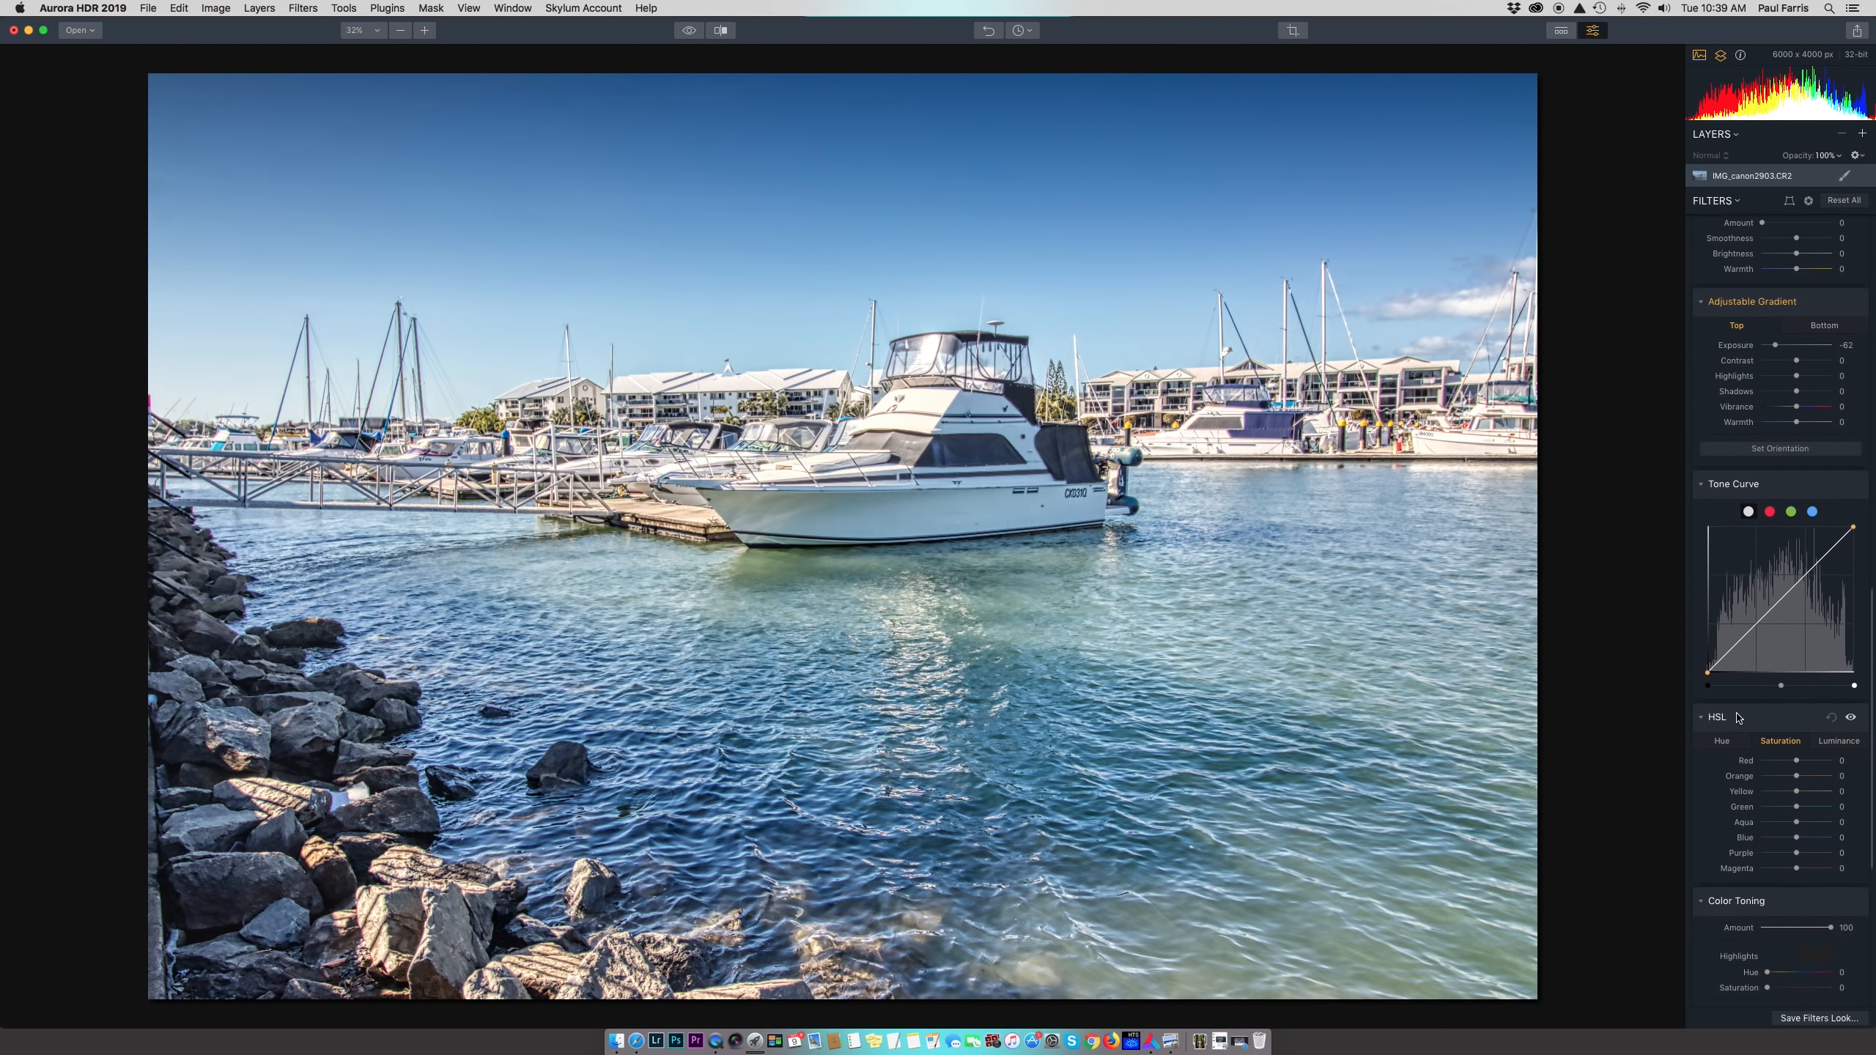
pyautogui.scroll(-3, 1739, 718)
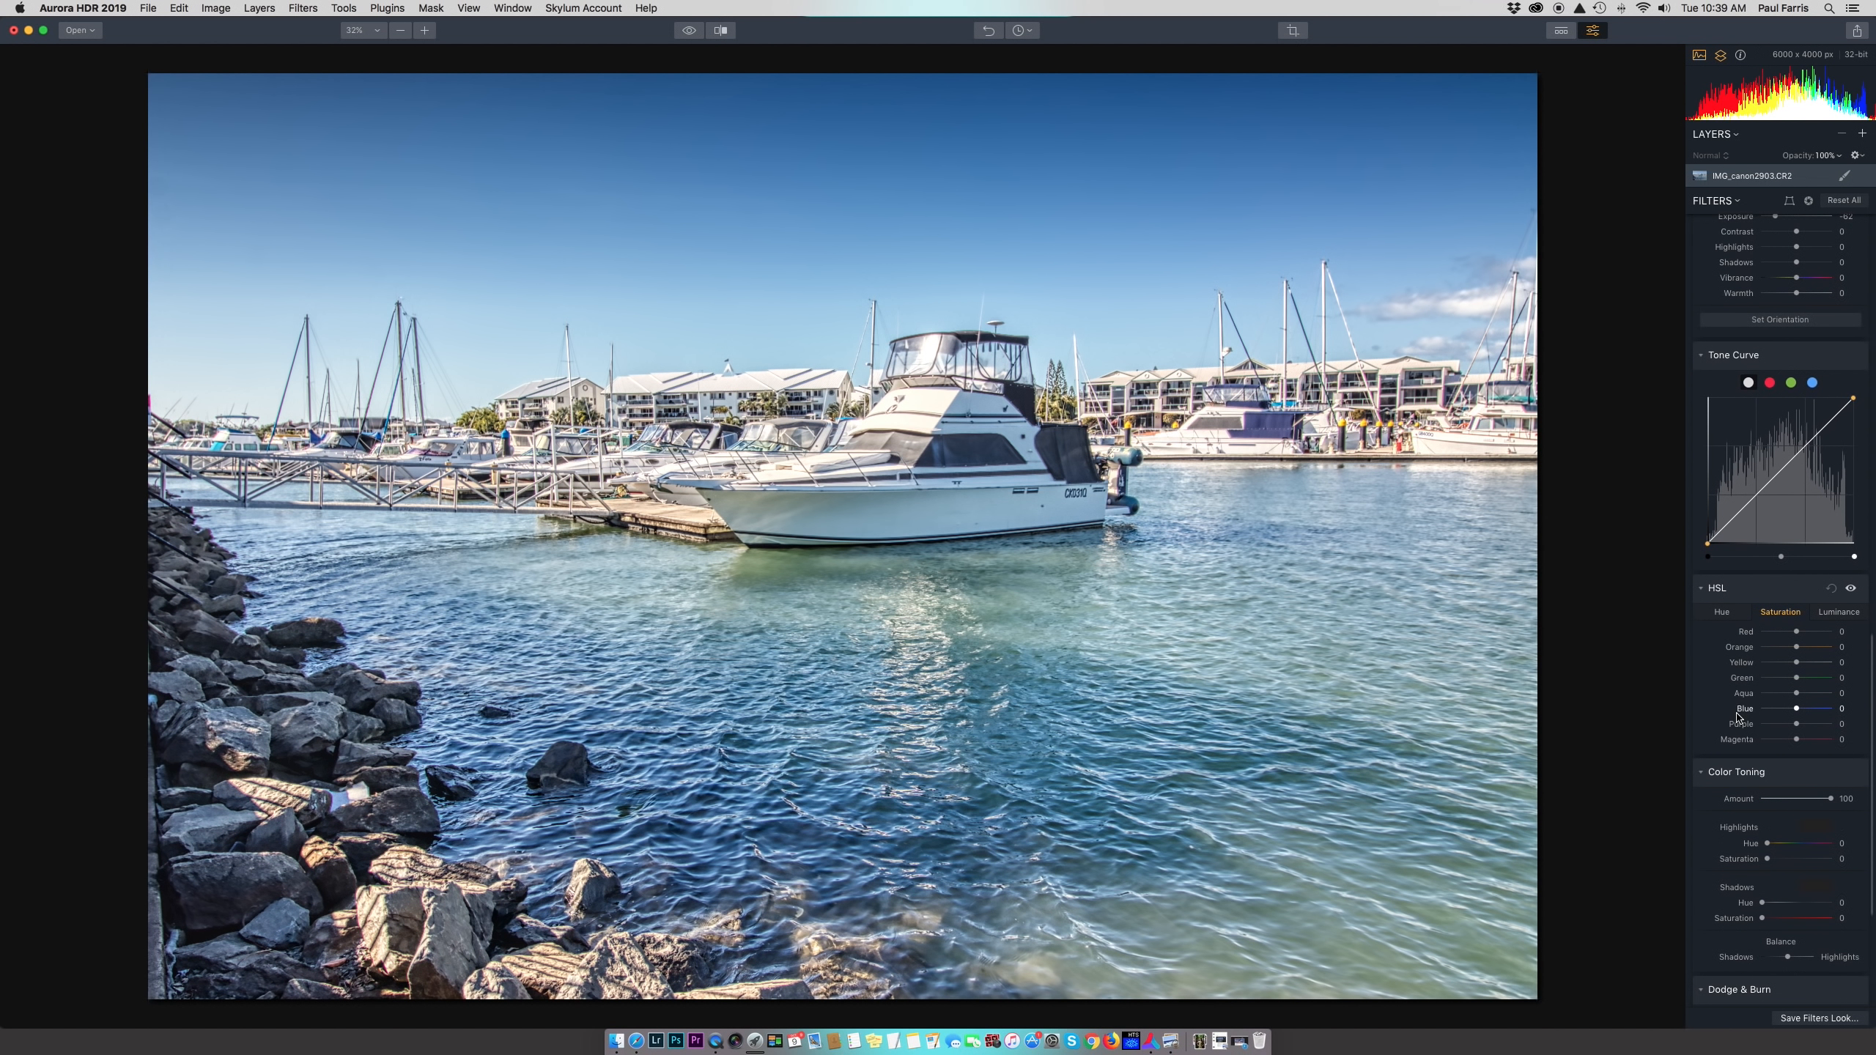
pyautogui.scroll(-2, 1739, 717)
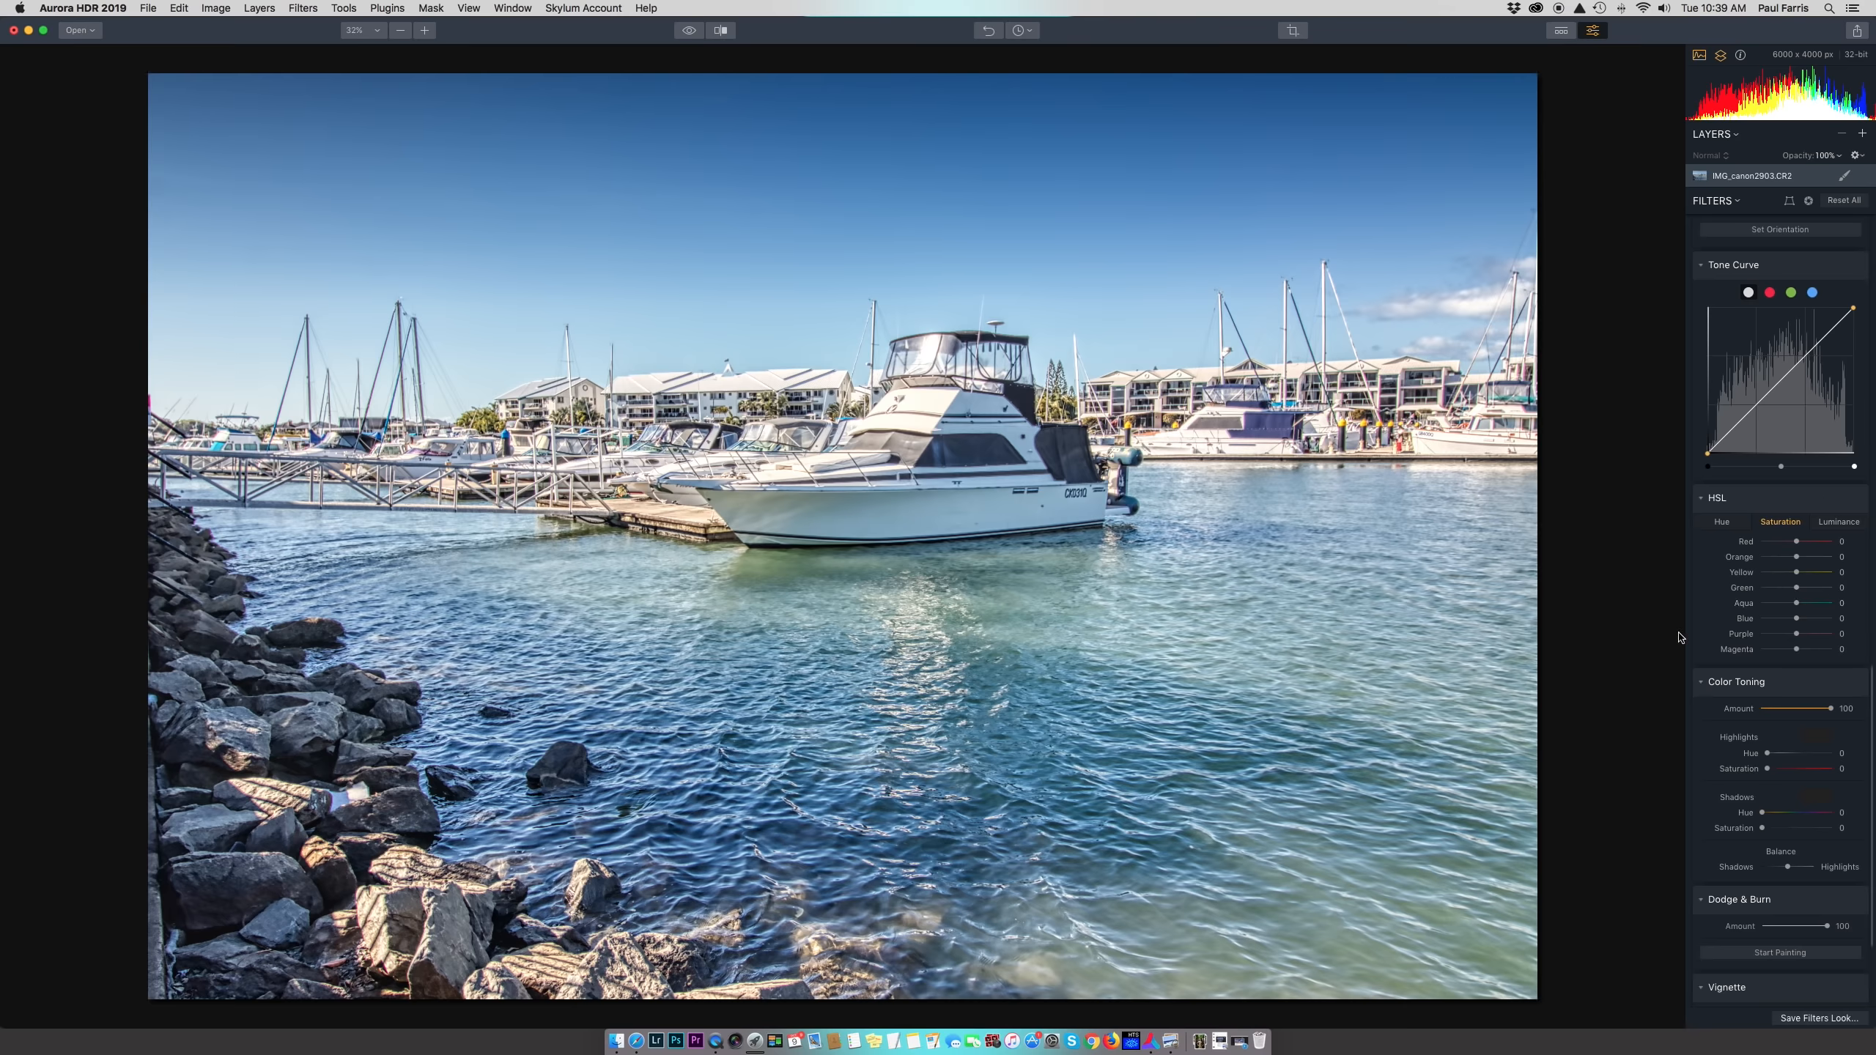
pyautogui.moveTo(1799, 621); pyautogui.dragTo(1764, 620)
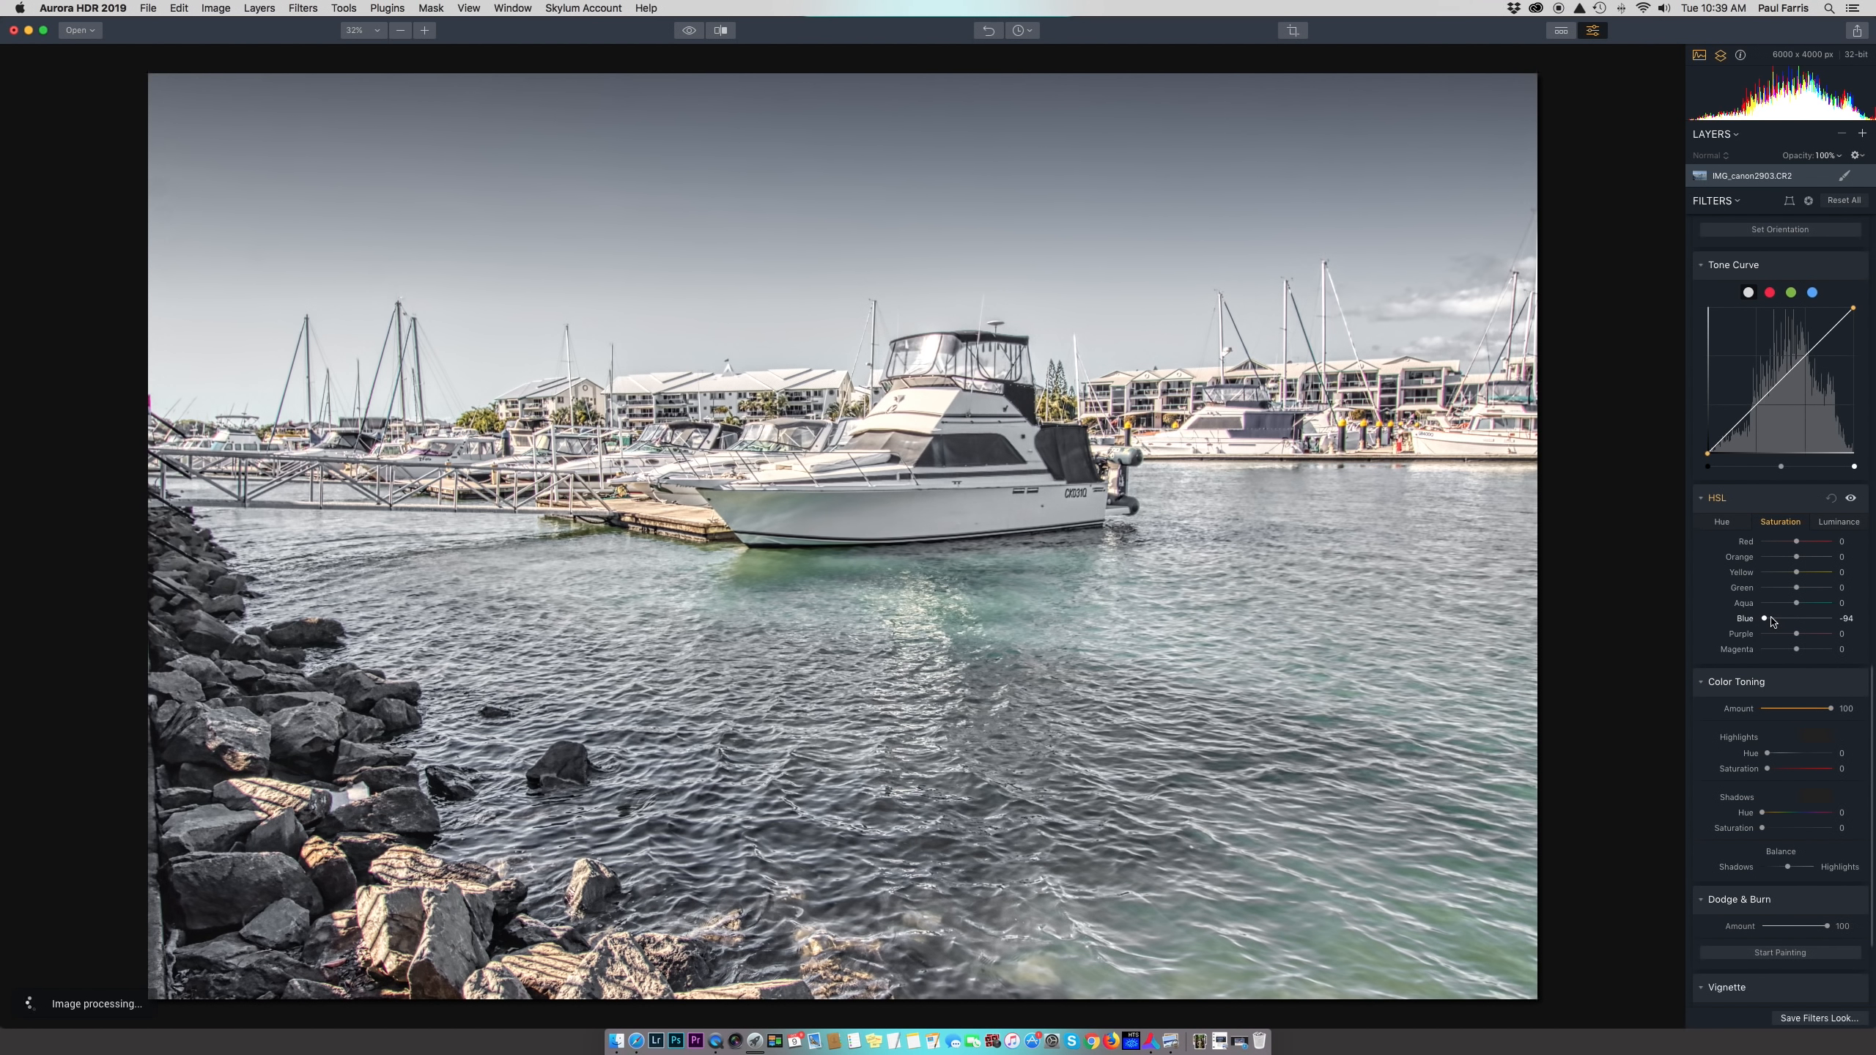
pyautogui.moveTo(1772, 621); pyautogui.dragTo(1824, 623)
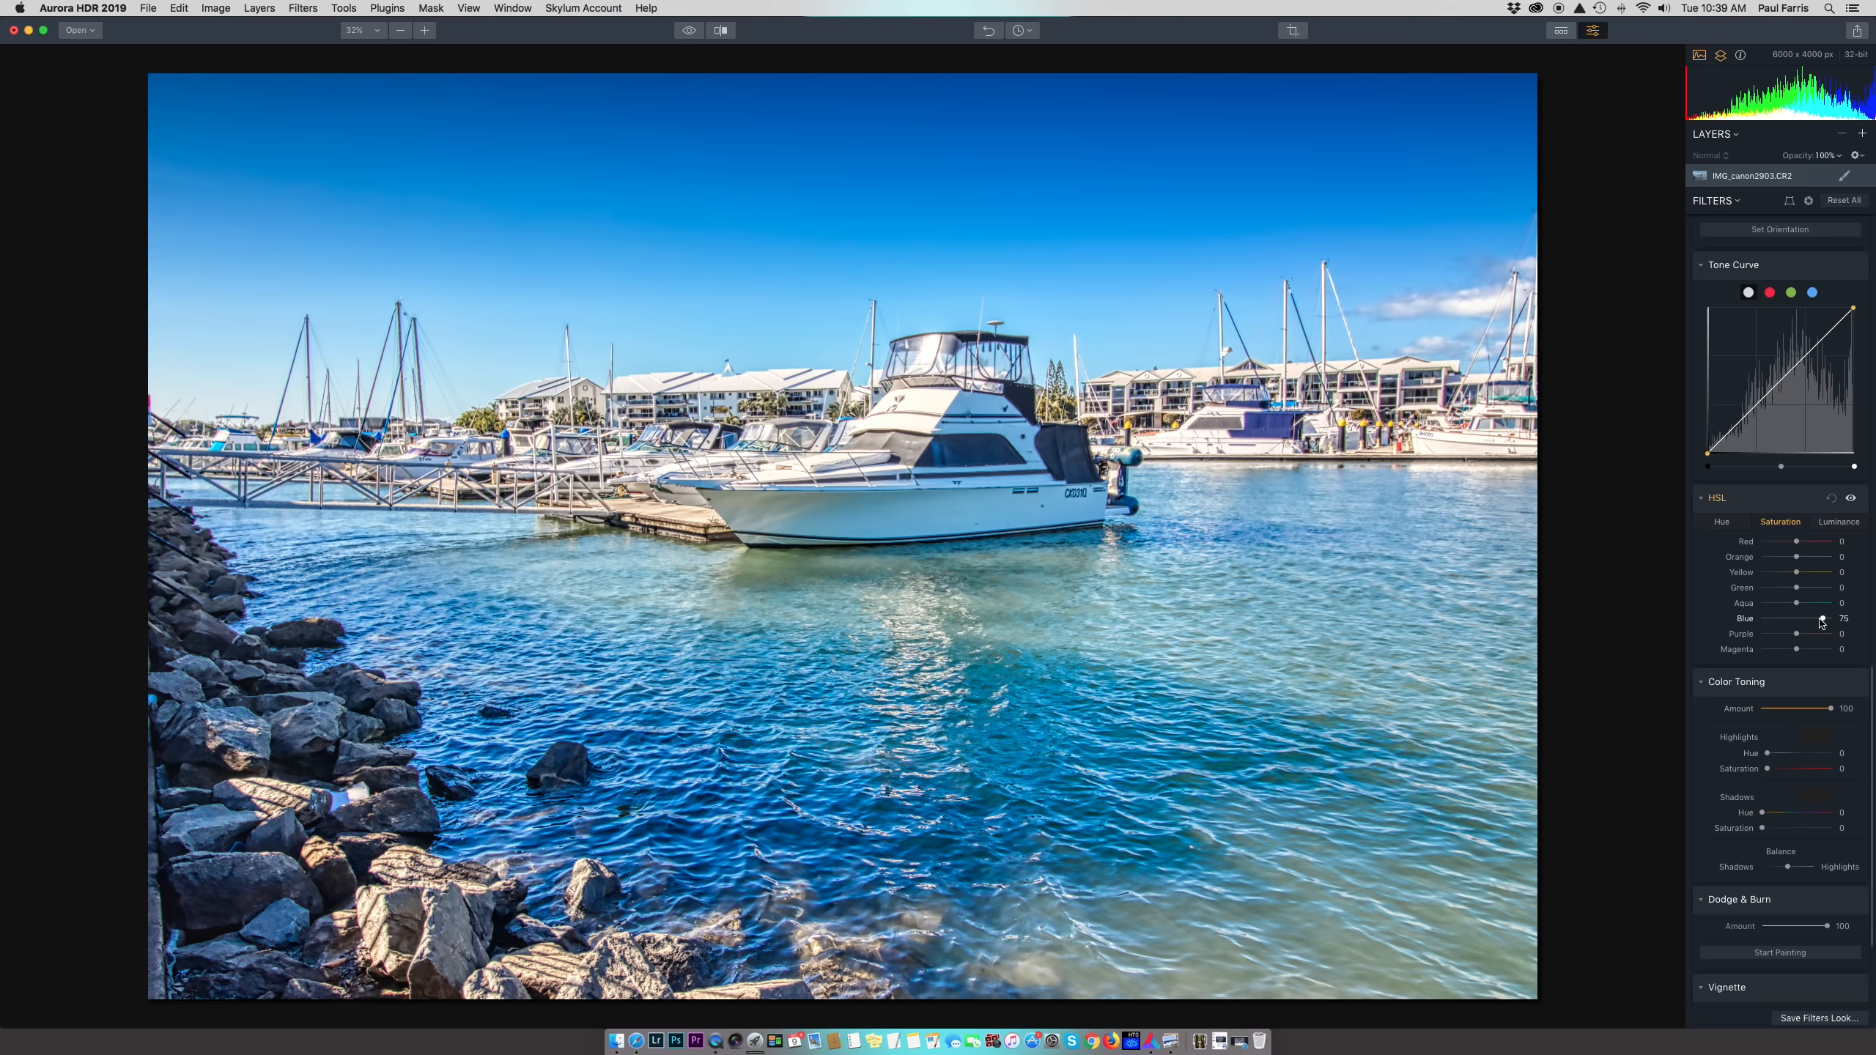
pyautogui.moveTo(1824, 622); pyautogui.dragTo(1779, 622)
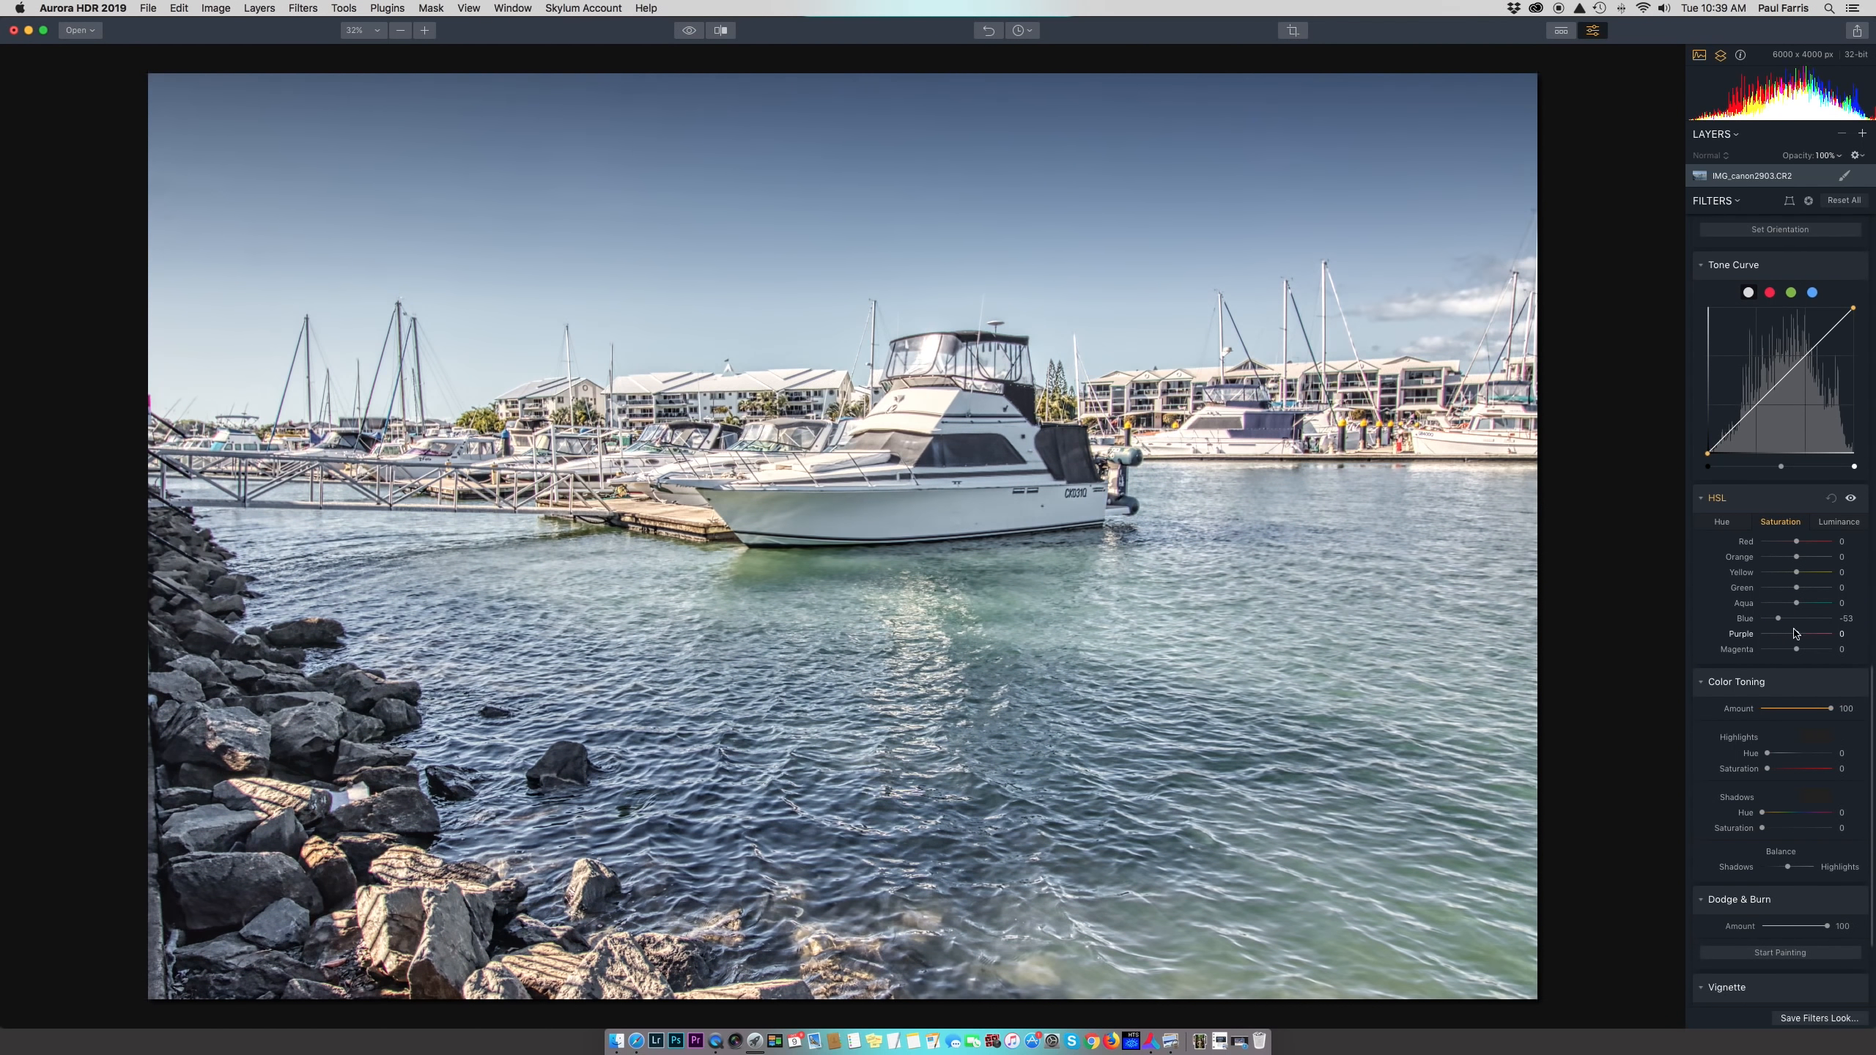
pyautogui.moveTo(1779, 622); pyautogui.dragTo(1797, 623)
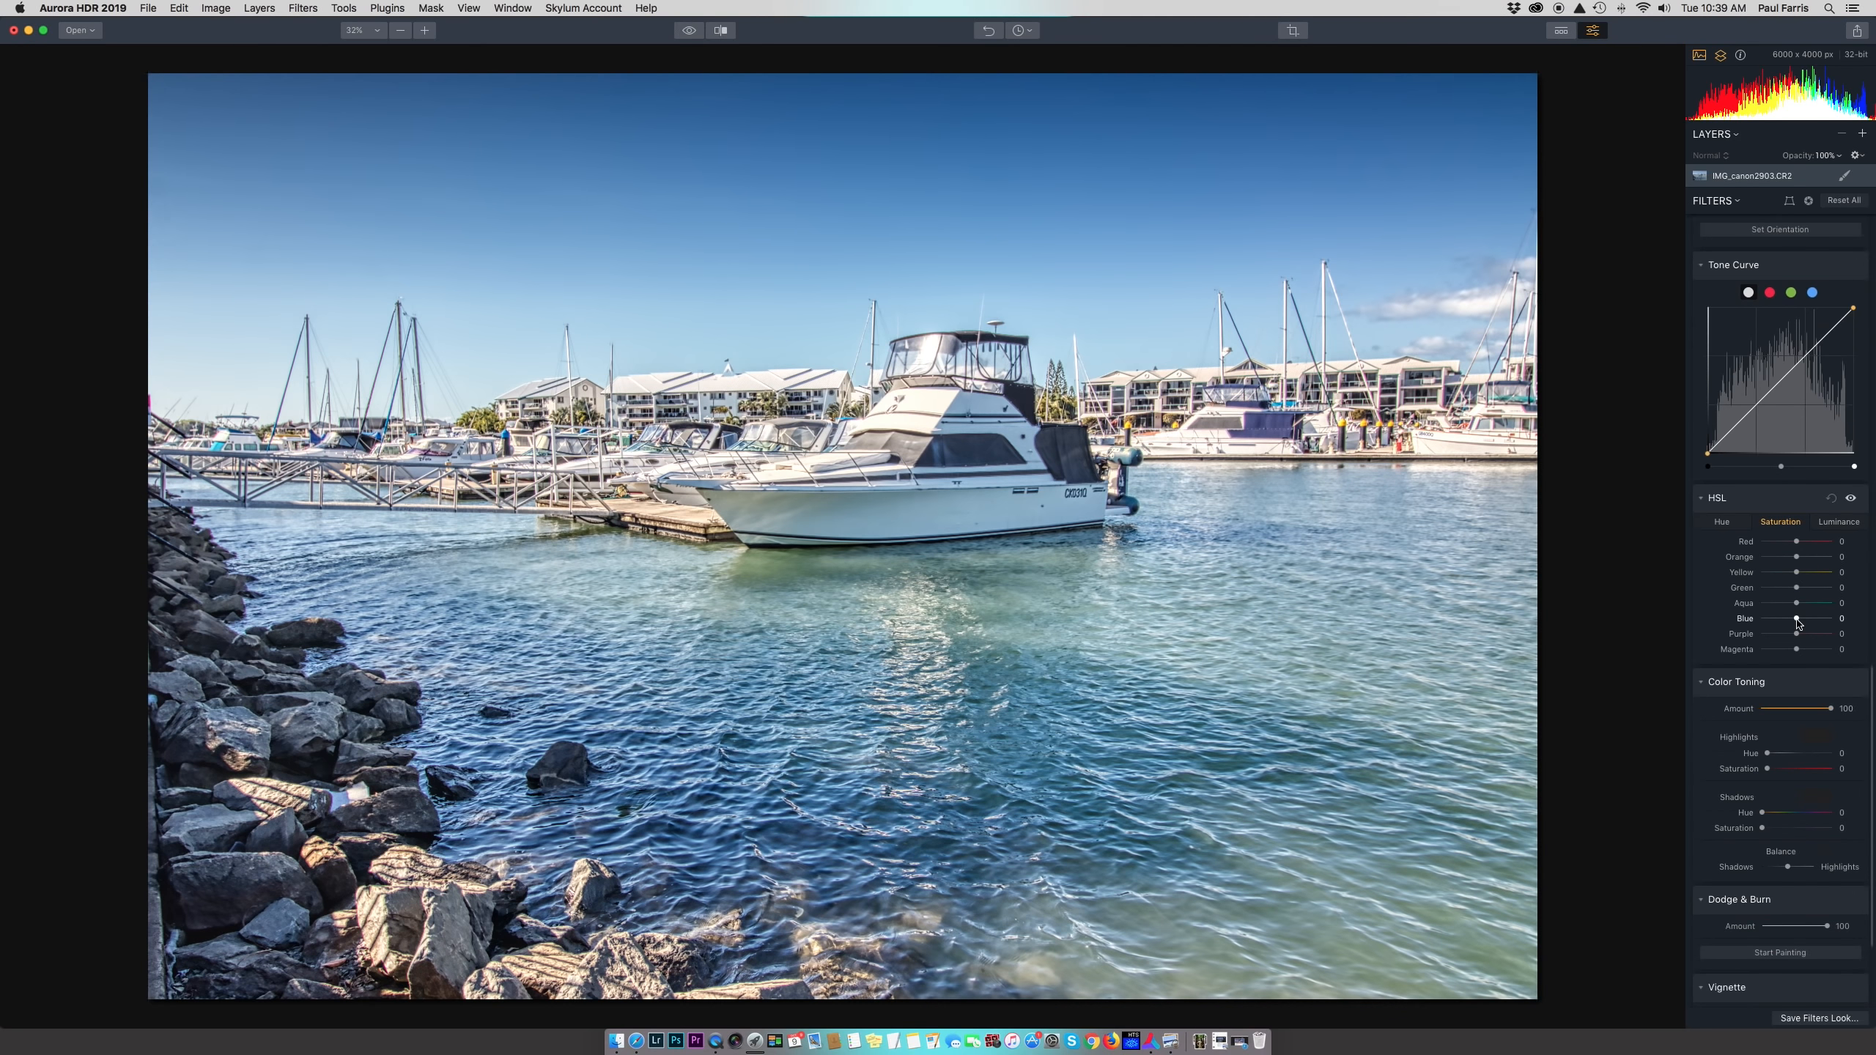
pyautogui.scroll(-5, 1797, 623)
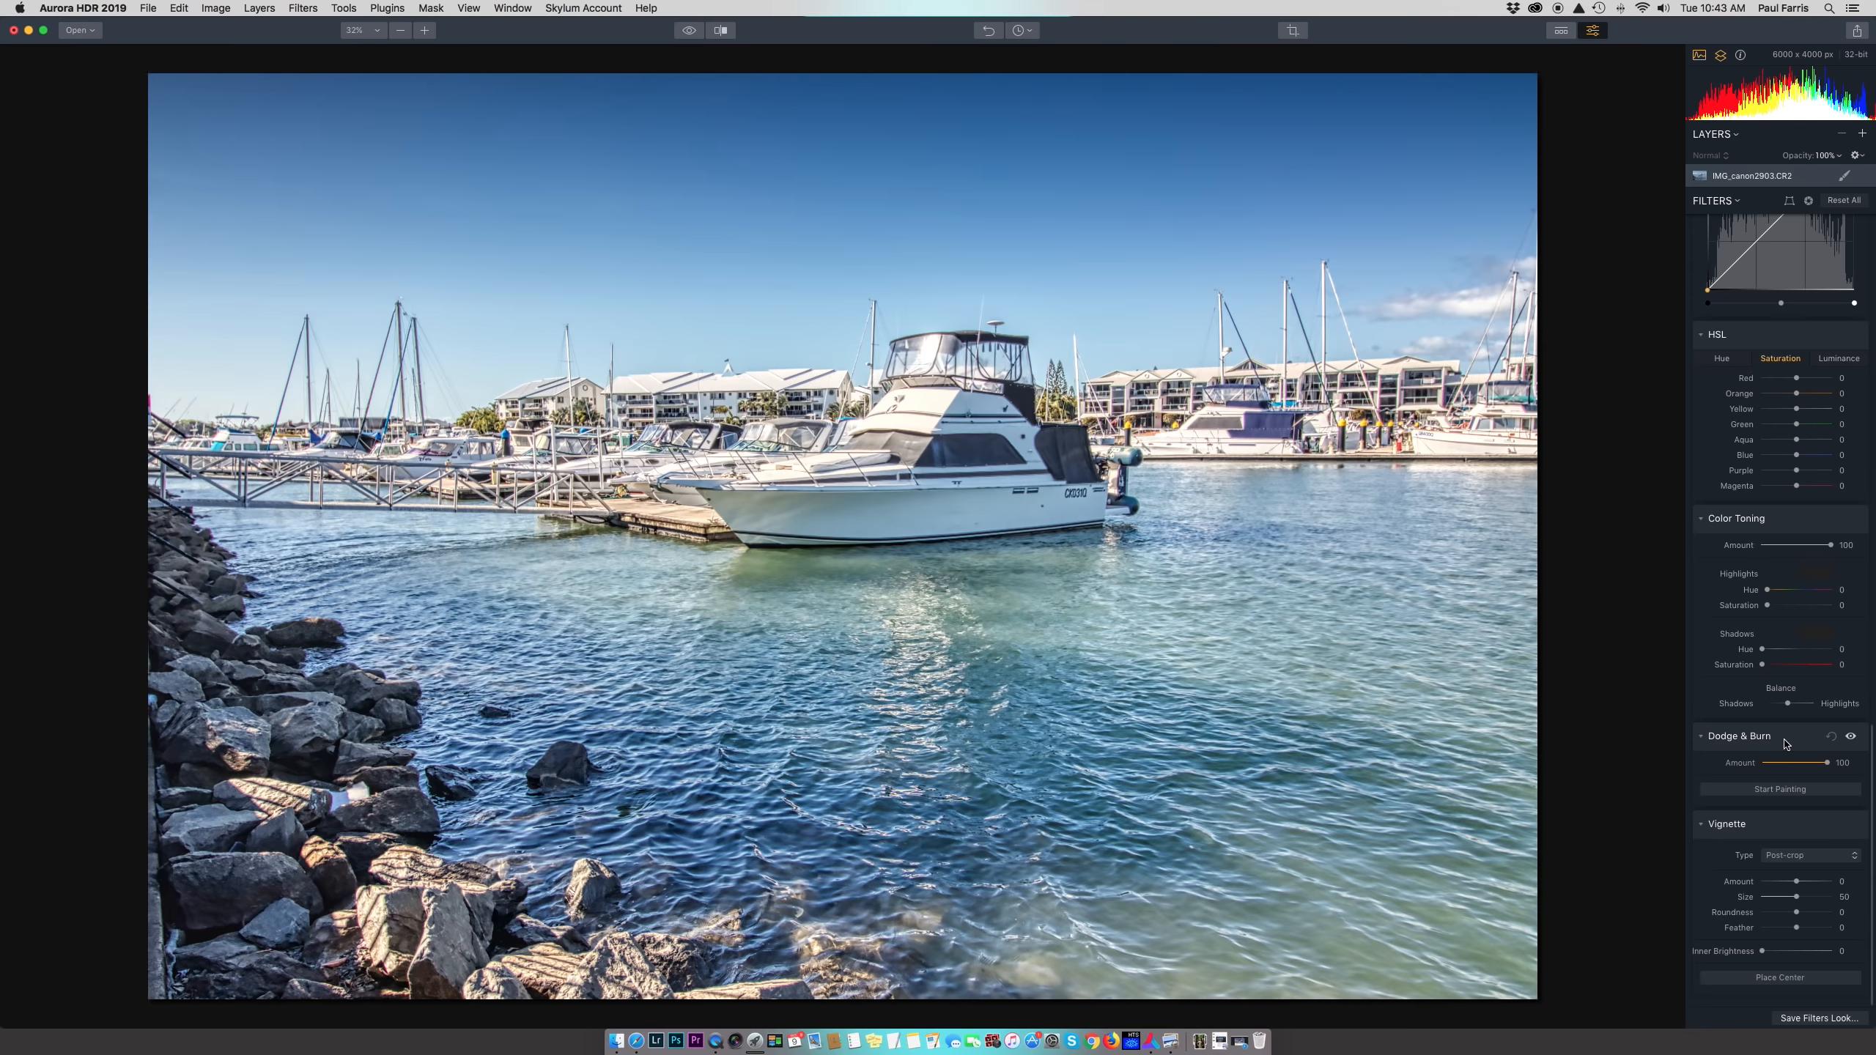
# Paint Lighten along the hull from bow to stern with dodge amount 36
pyautogui.click(1792, 794)
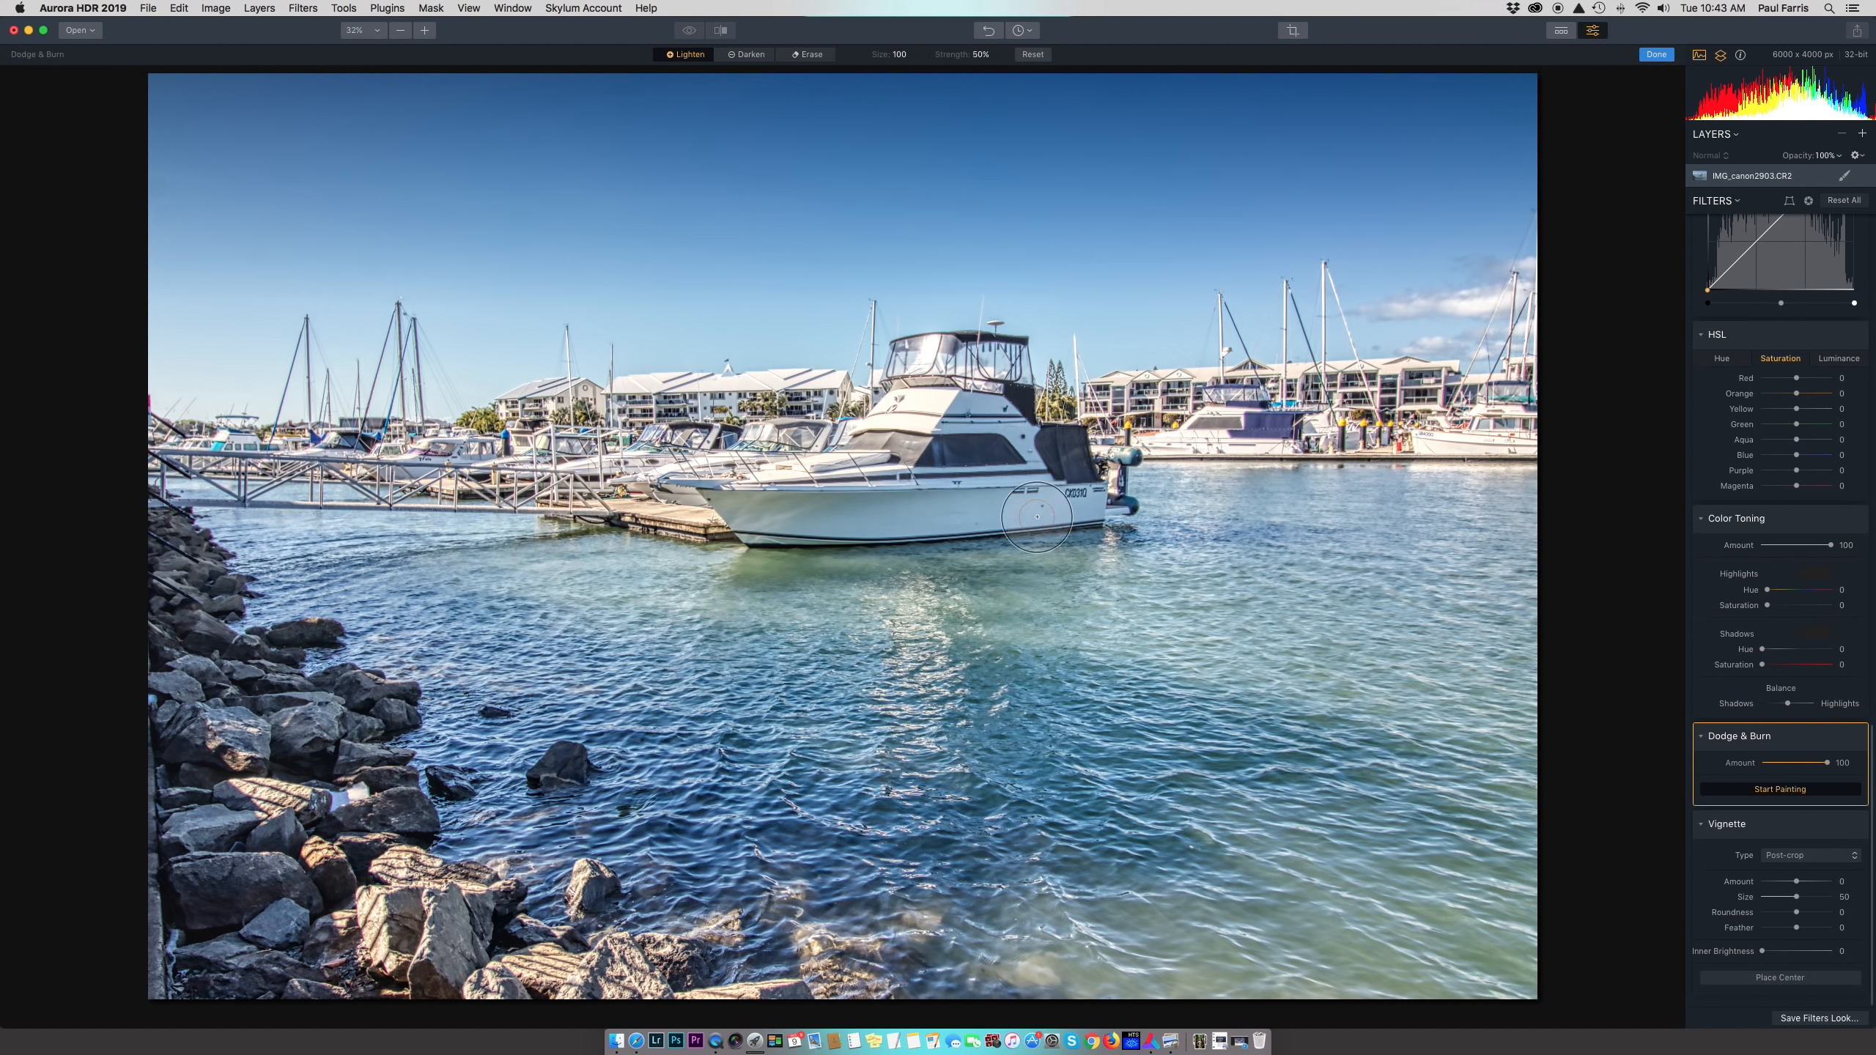
pyautogui.moveTo(739, 511)
pyautogui.mouseDown()
pyautogui.moveTo(1061, 508)
pyautogui.moveTo(1130, 488)
pyautogui.moveTo(1104, 510)
pyautogui.mouseUp()
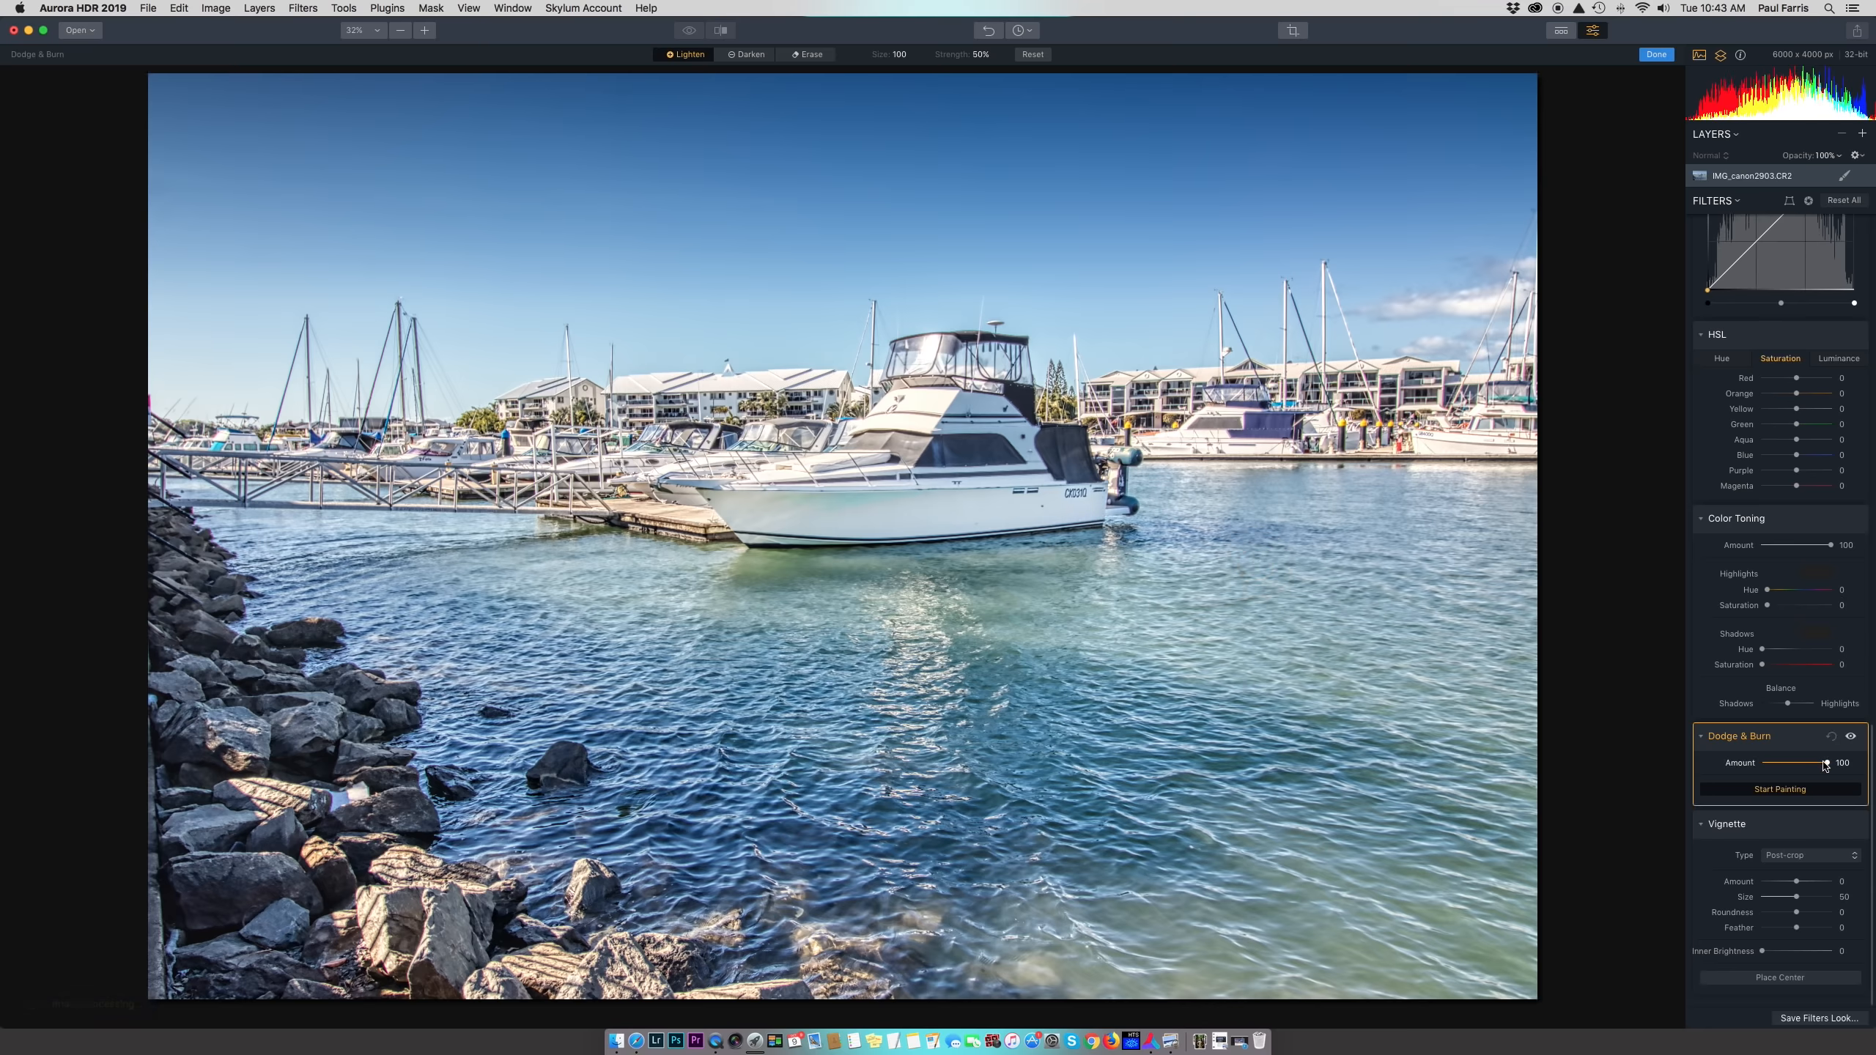
pyautogui.moveTo(1831, 768); pyautogui.dragTo(1788, 766)
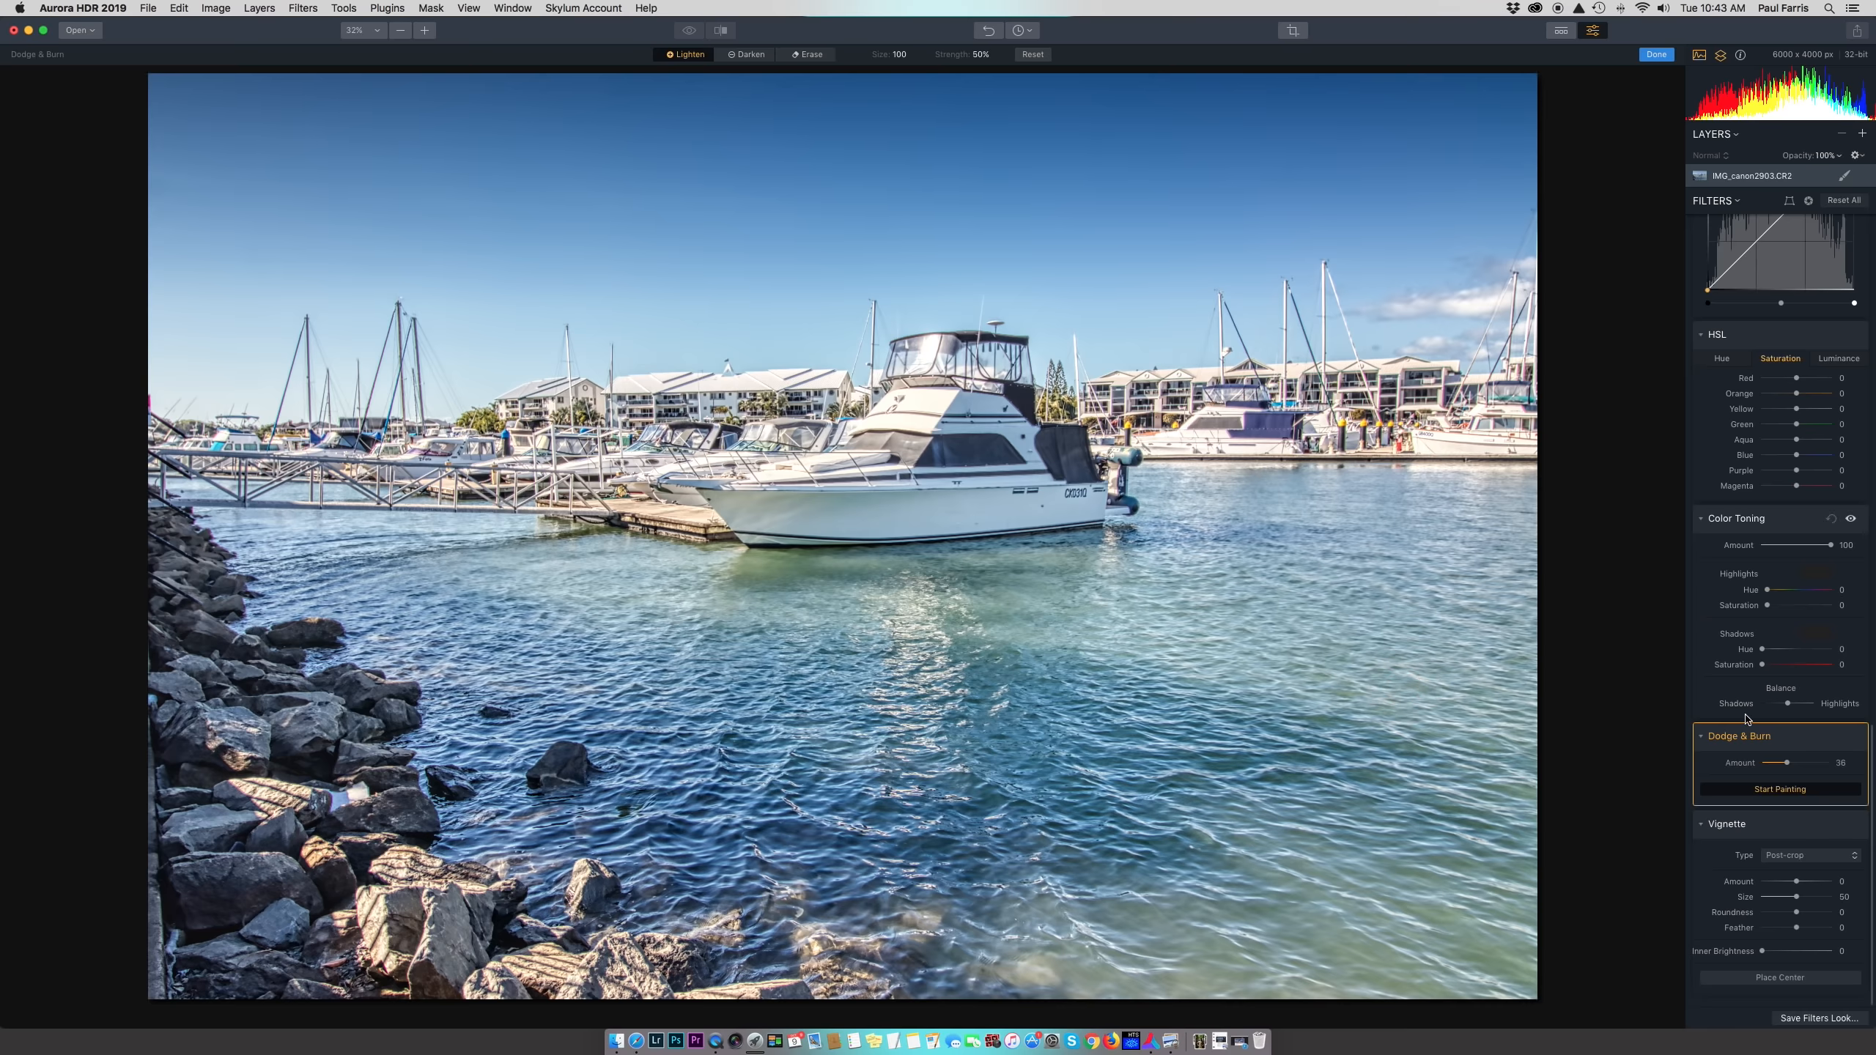
pyautogui.click(1852, 737)
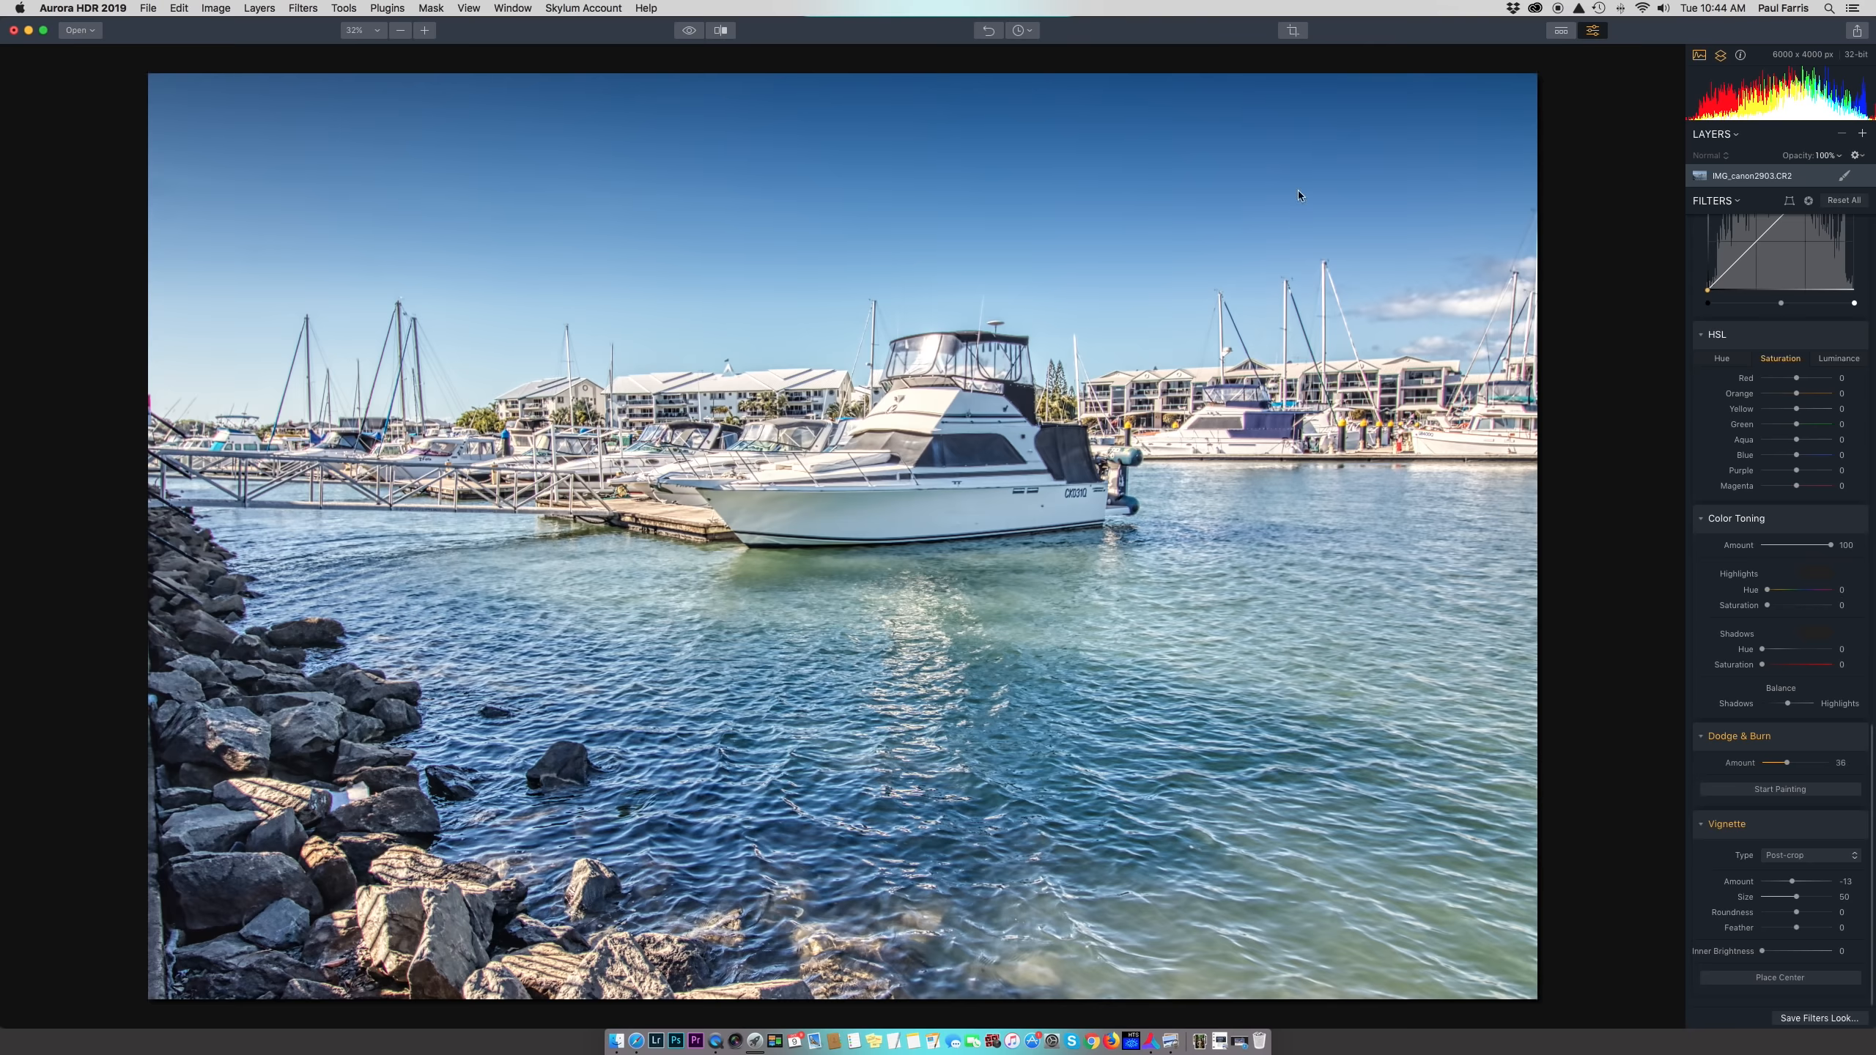
# Compare the edited marina photo against the original with a before/after split across the image
pyautogui.click(722, 31)
pyautogui.moveTo(427, 329); pyautogui.dragTo(222, 533)
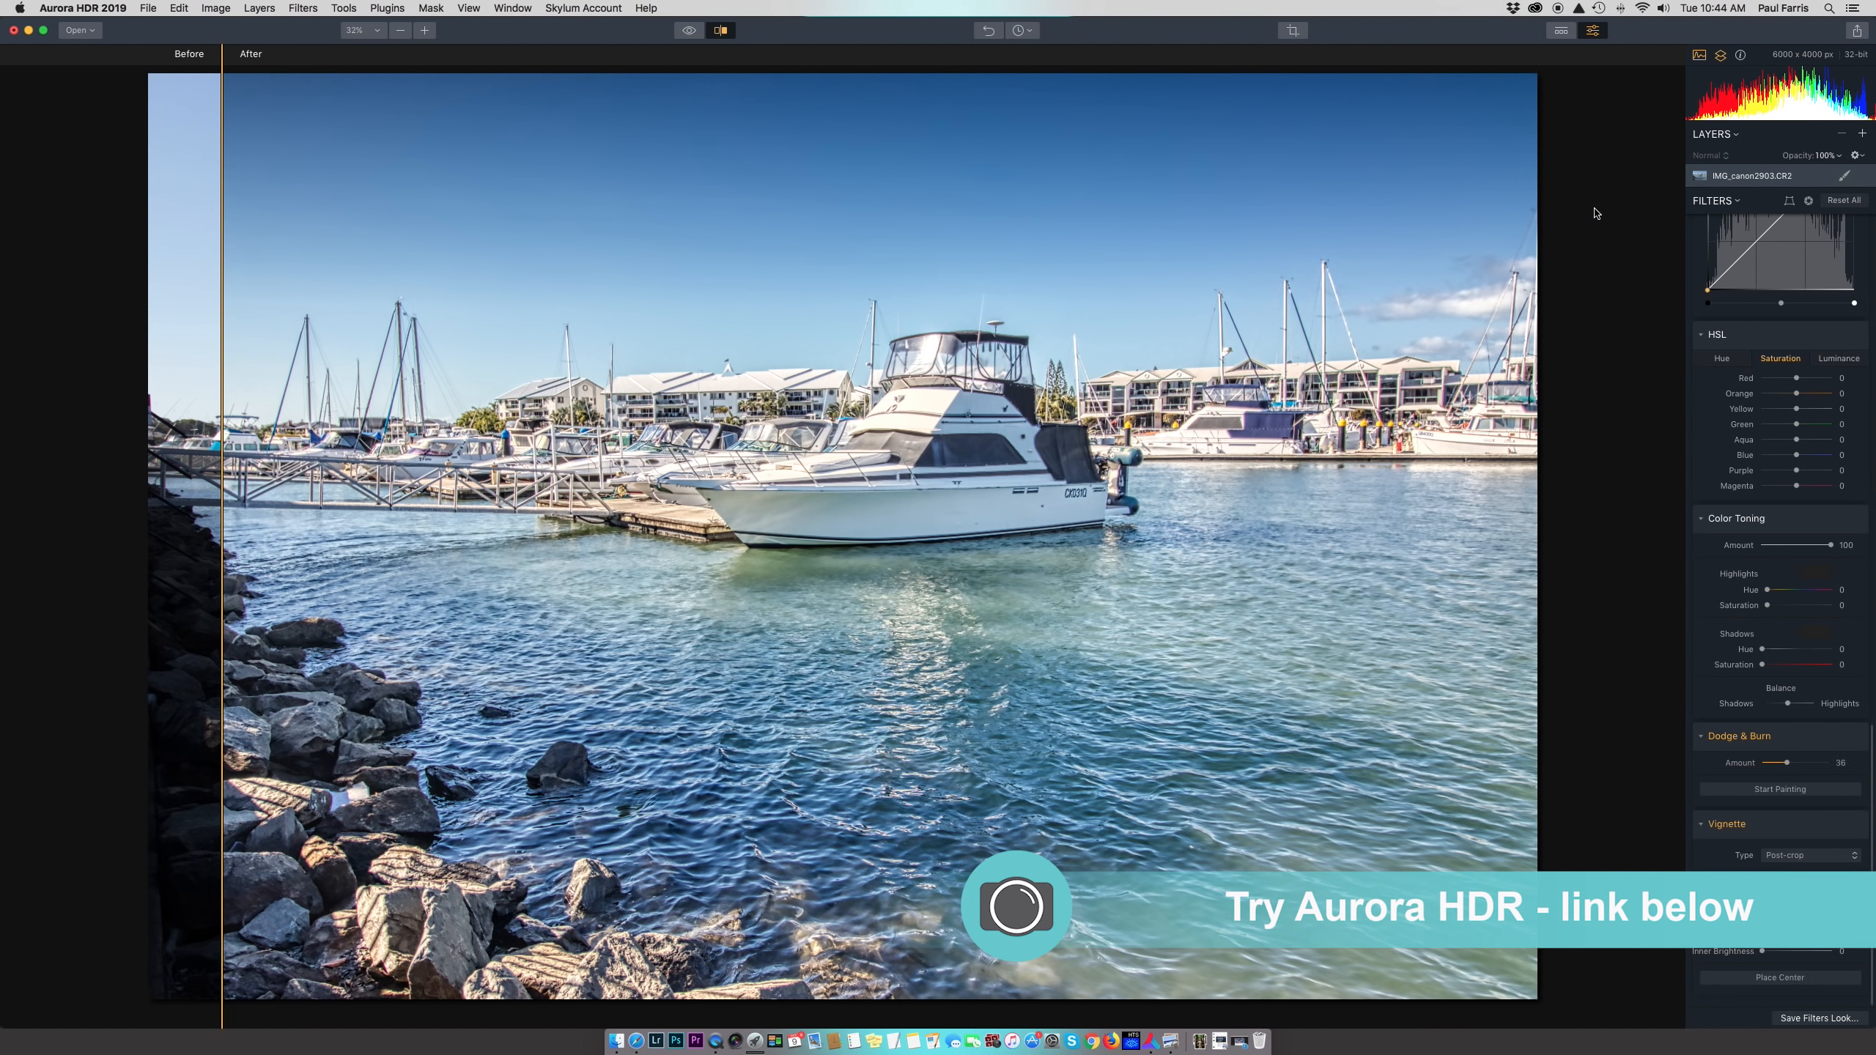